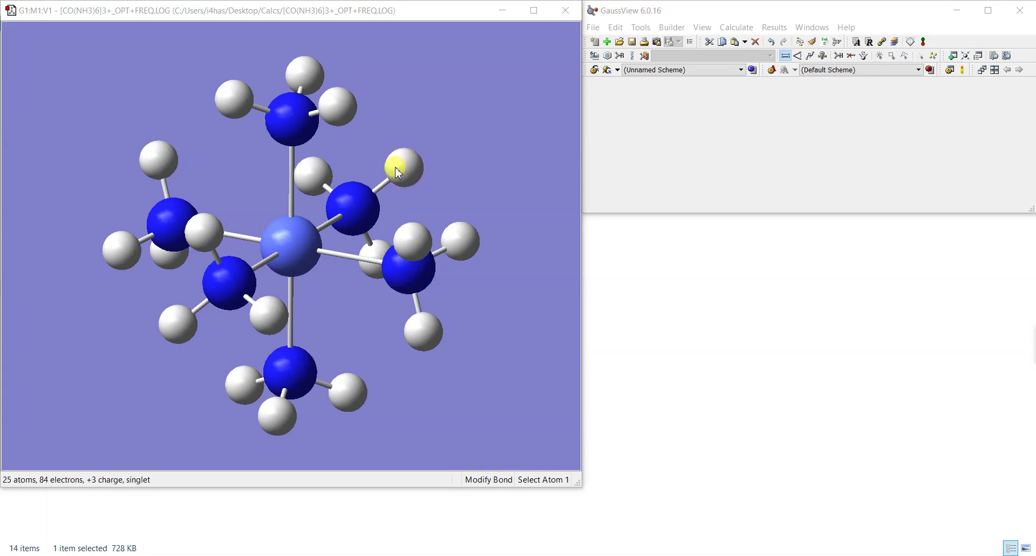
Close the optimisation log's molecule window and open [Co(NH3)6]3+_opt+freq.chk from the Calcs folder in GaussView.
click(565, 11)
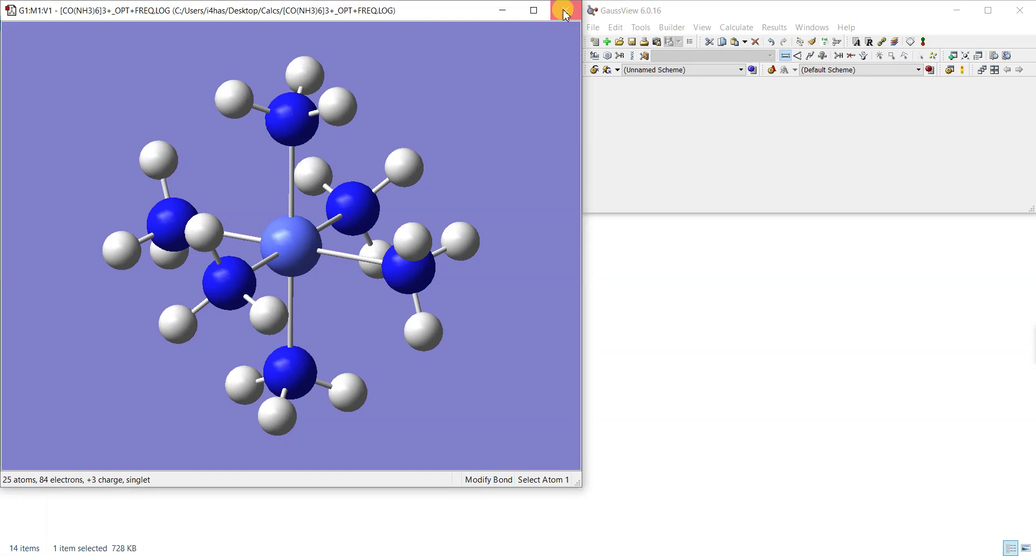
click(128, 91)
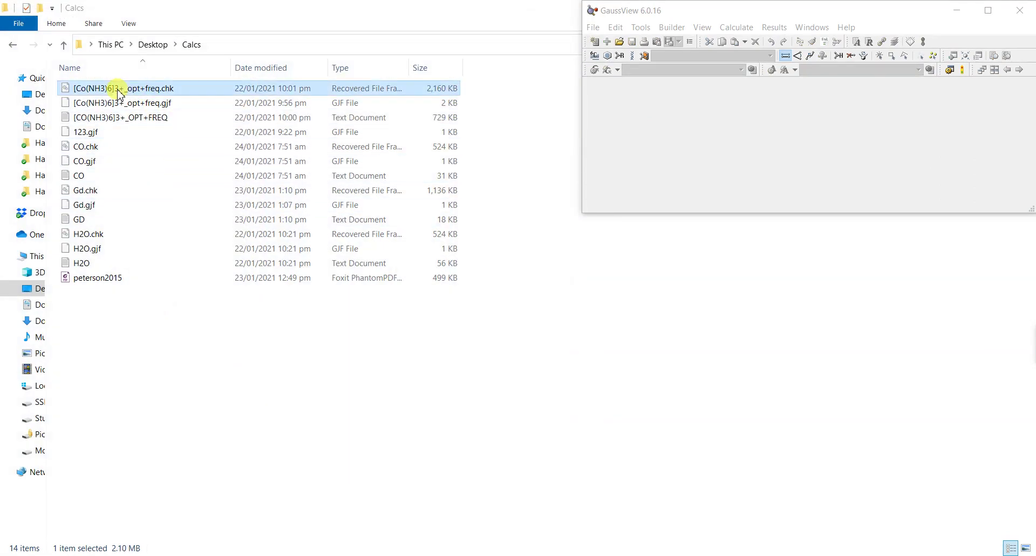
click(633, 553)
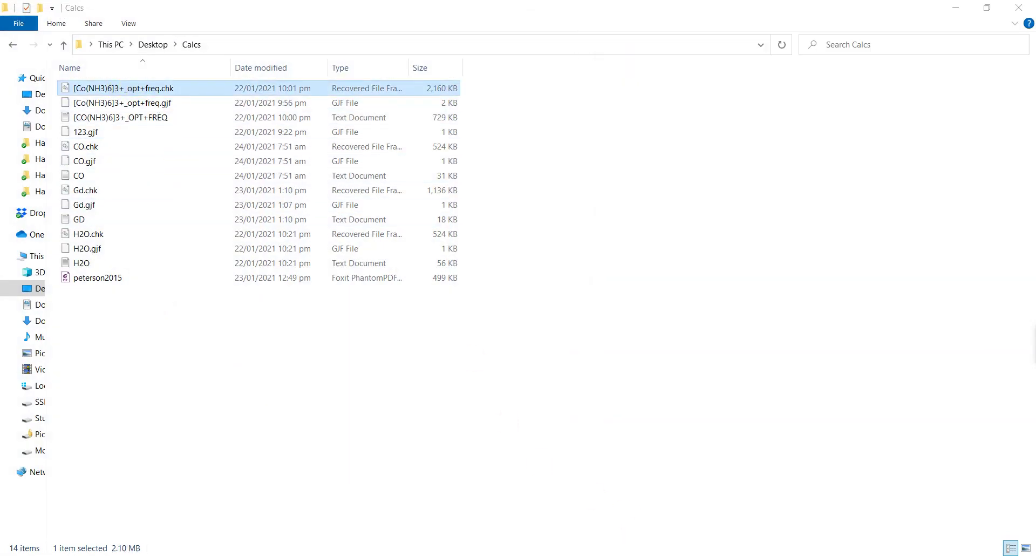
drag(111, 88, 685, 93)
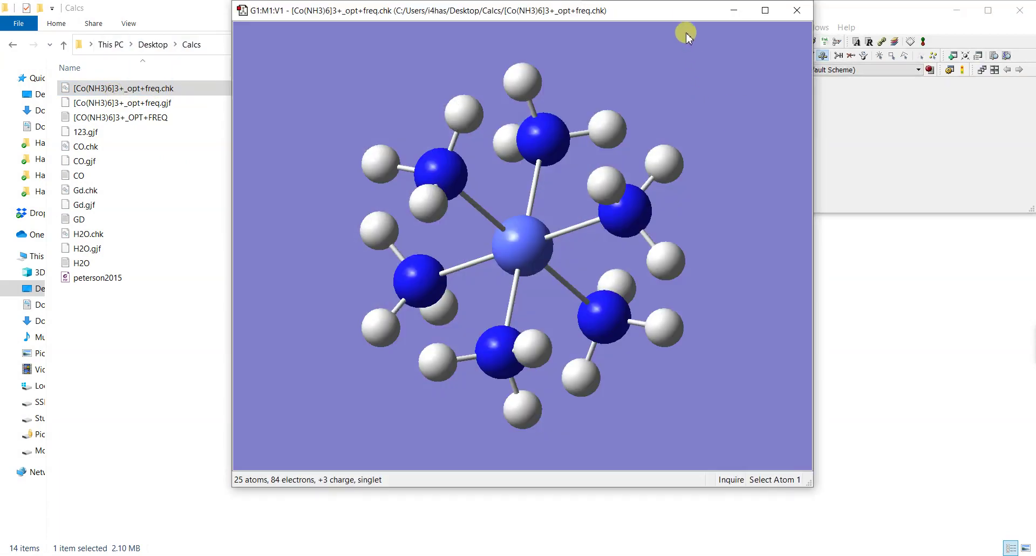
drag(686, 22, 455, 22)
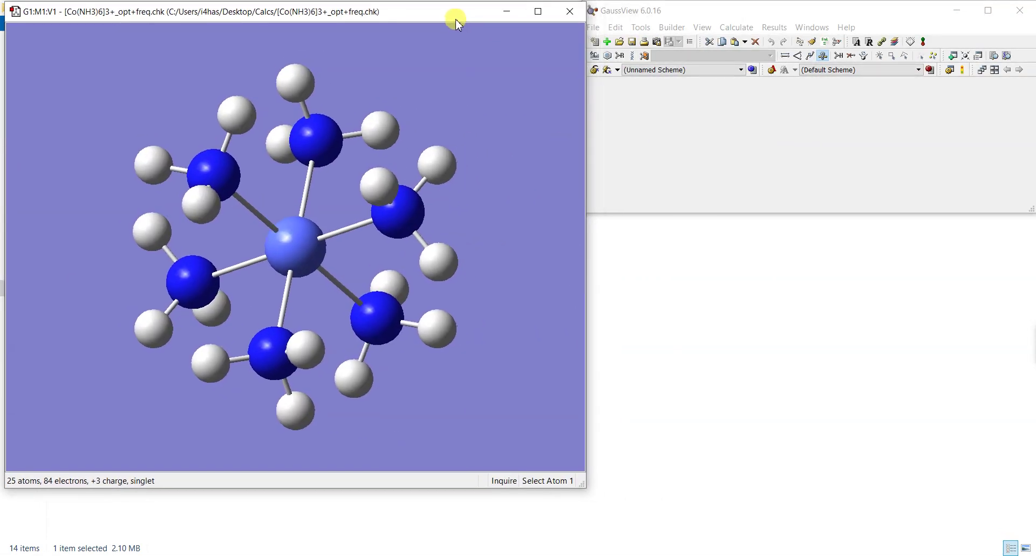
drag(432, 152, 439, 194)
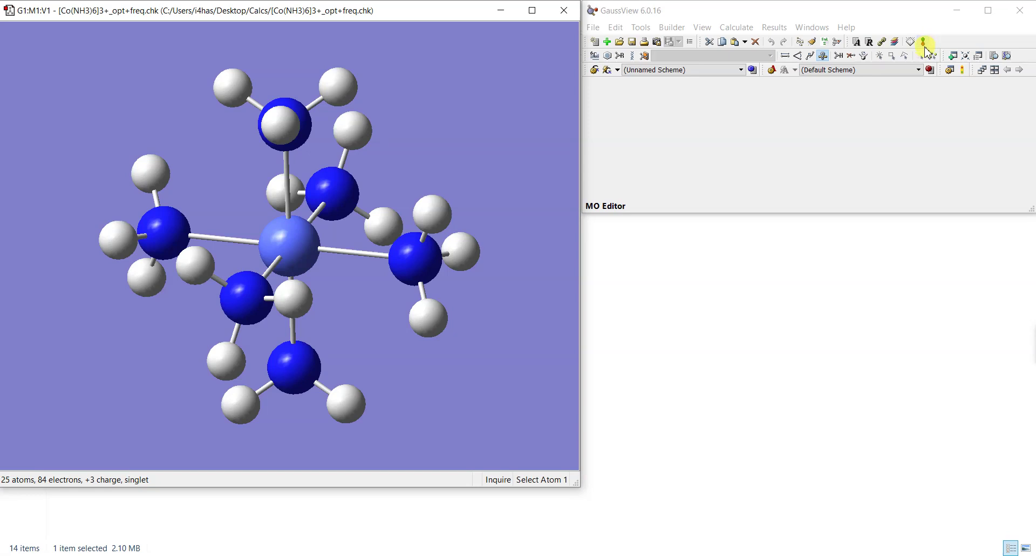
Open the molecular orbital editor for the complex and generate surfaces for the highlighted orbitals 42 and 43.
click(640, 26)
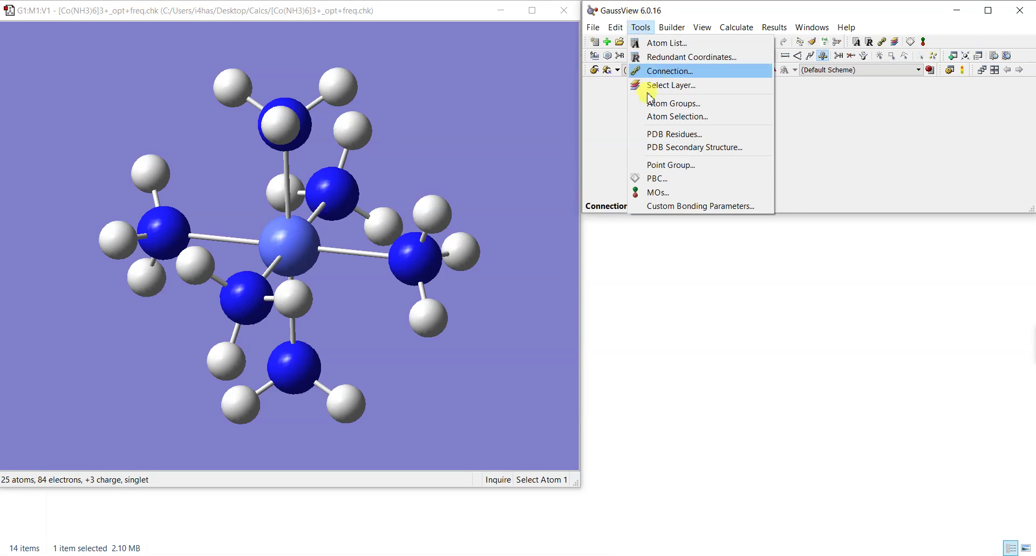
click(676, 197)
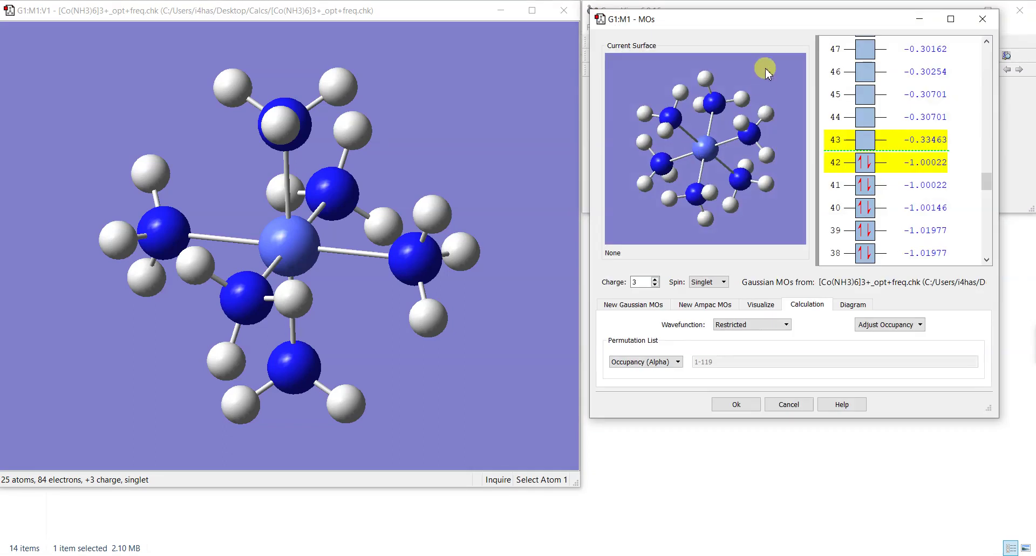
drag(756, 21, 751, 93)
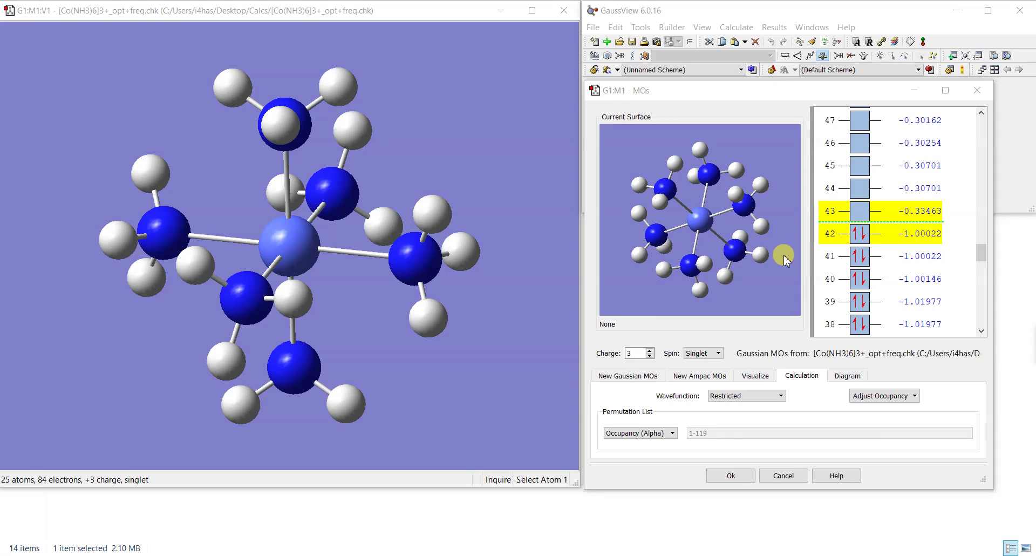
drag(725, 276, 726, 254)
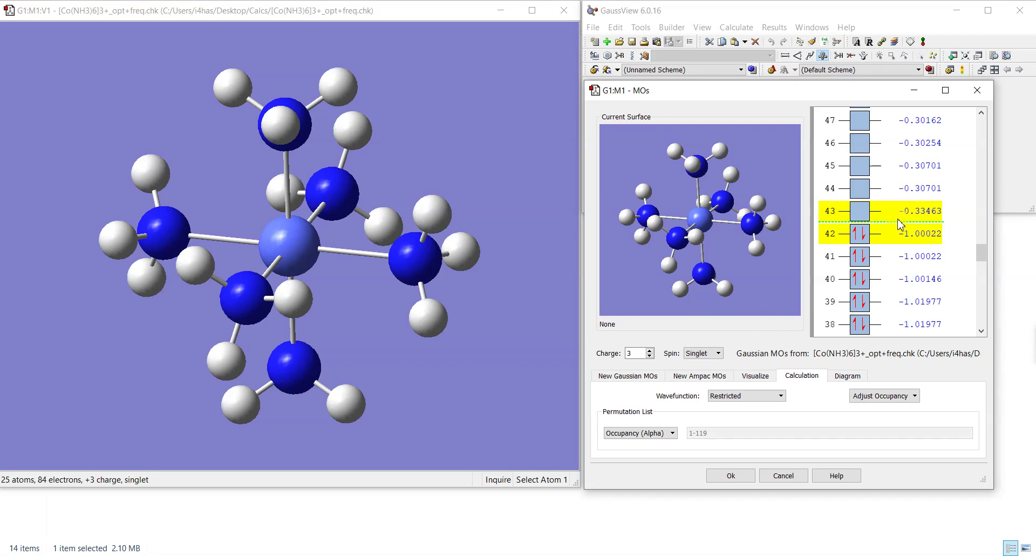
click(752, 376)
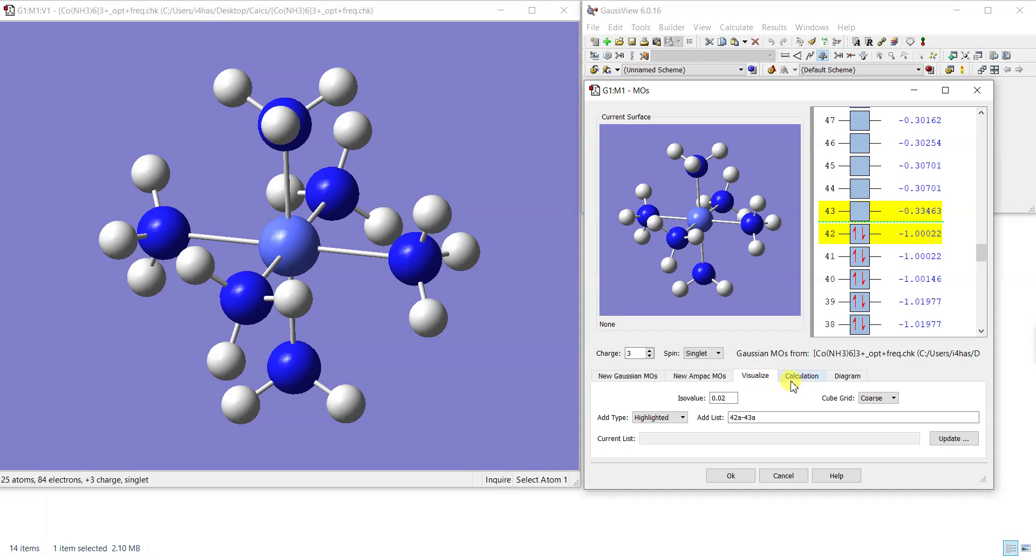
click(947, 438)
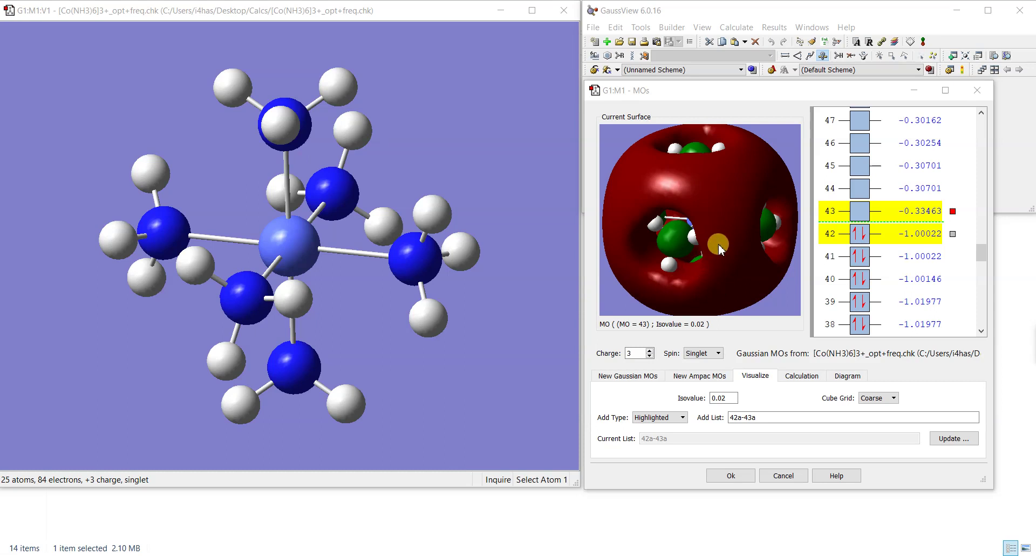
Examine the surfaces of orbitals 43 and 42 from several angles, switching between the two for comparison.
scroll(718, 244, down, 1)
scroll(718, 244, down, 1)
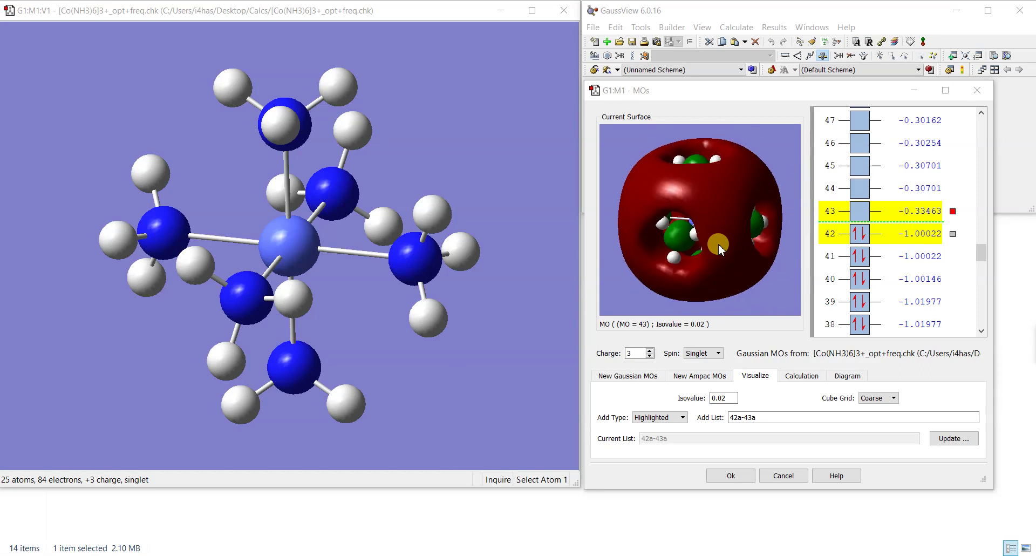
click(954, 211)
click(716, 242)
click(952, 220)
mouse_move(721, 244)
mouse_down()
mouse_move(755, 235)
mouse_move(682, 231)
mouse_move(675, 304)
mouse_move(677, 218)
mouse_move(717, 233)
mouse_move(755, 219)
mouse_move(713, 224)
mouse_move(726, 226)
mouse_up()
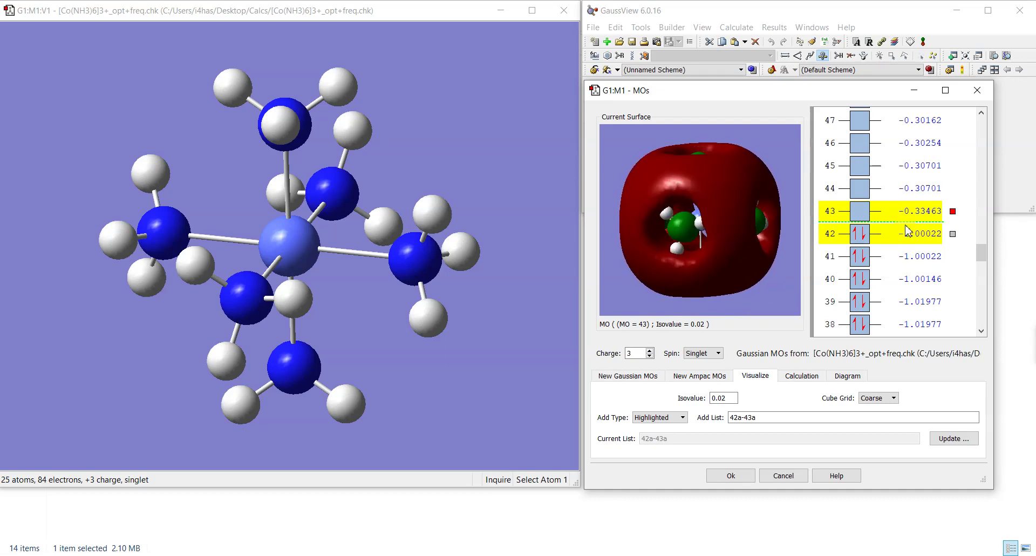
click(952, 233)
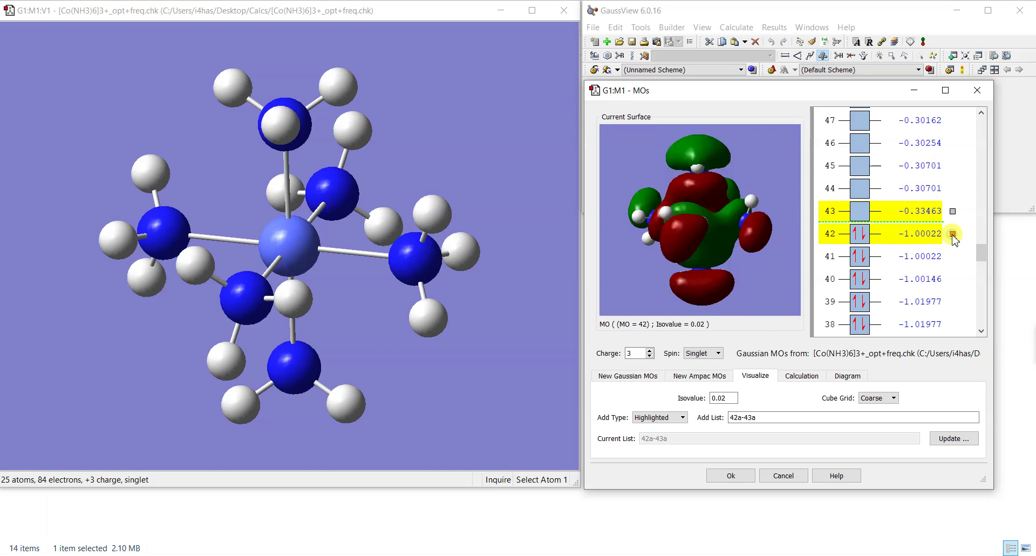
drag(690, 266, 743, 259)
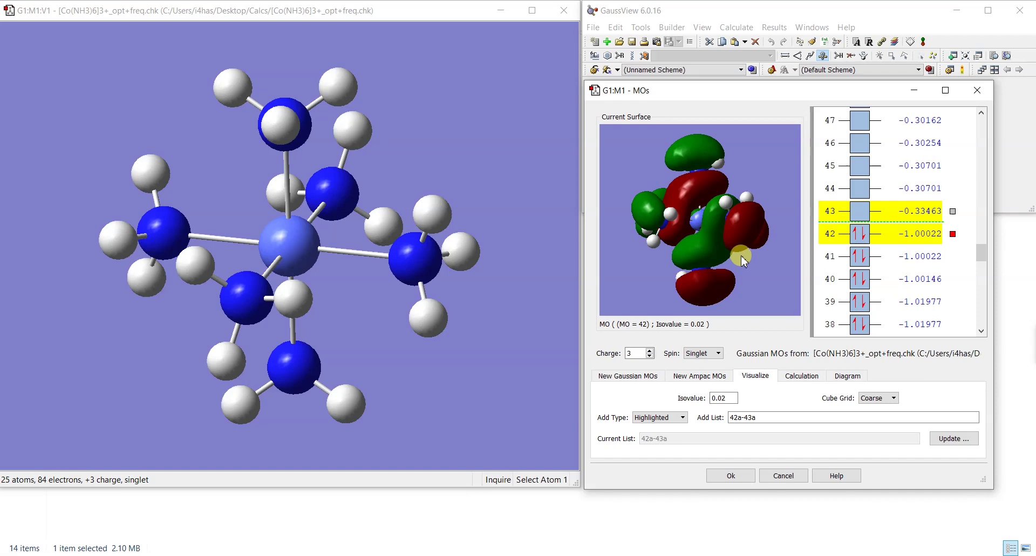
drag(742, 270, 712, 258)
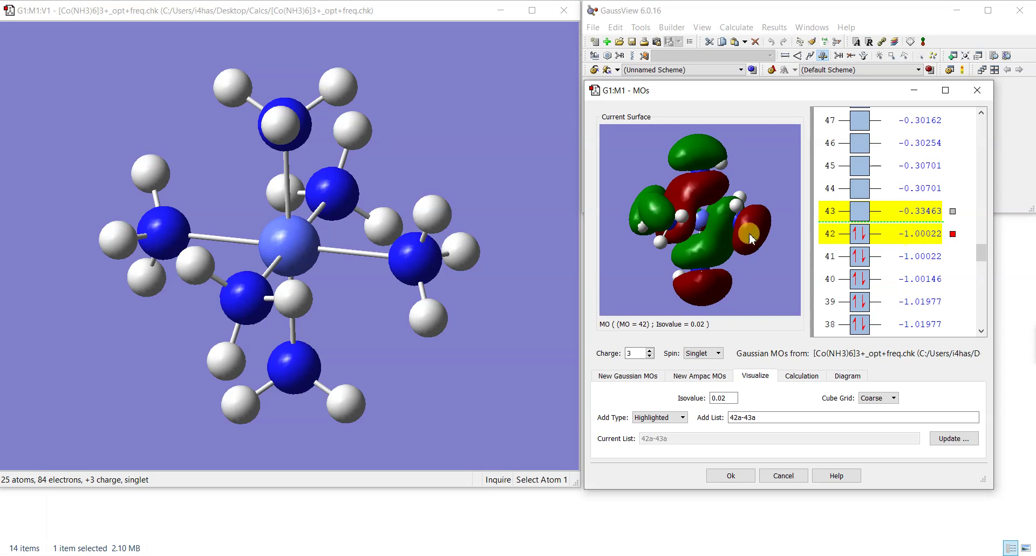
click(953, 211)
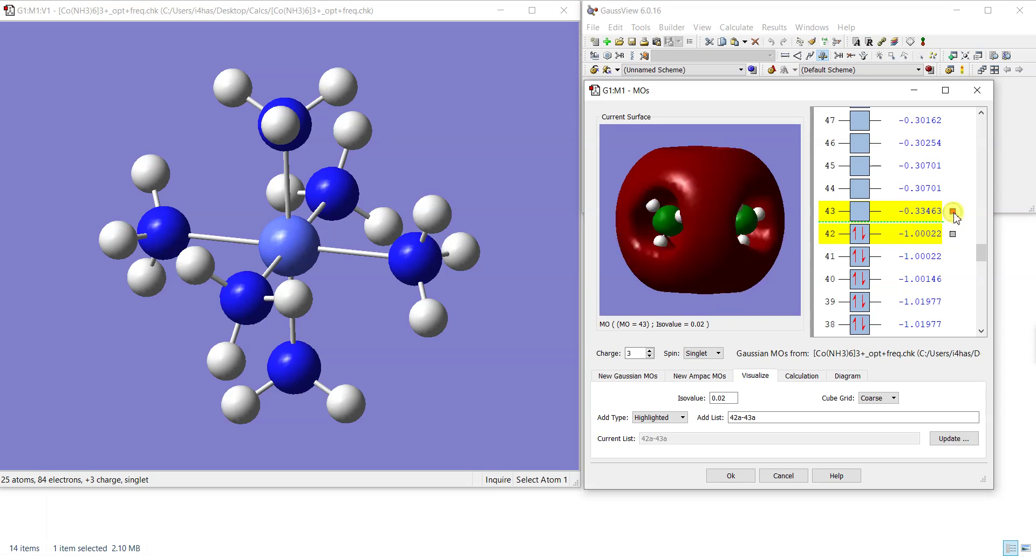
click(953, 234)
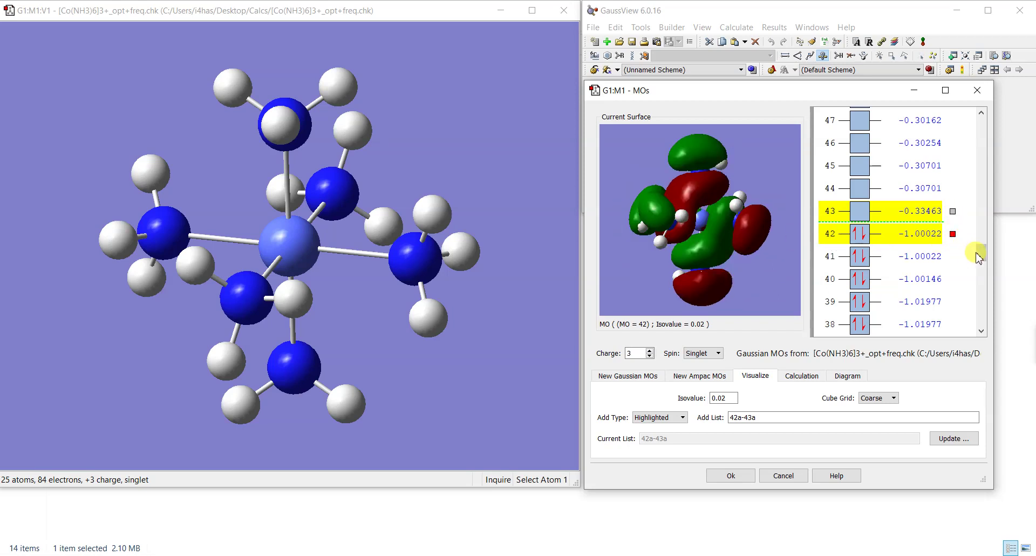
Add orbital 1 to the highlighted orbitals, regenerate the surfaces and inspect the surface of orbital 1.
scroll(979, 258, down, 2)
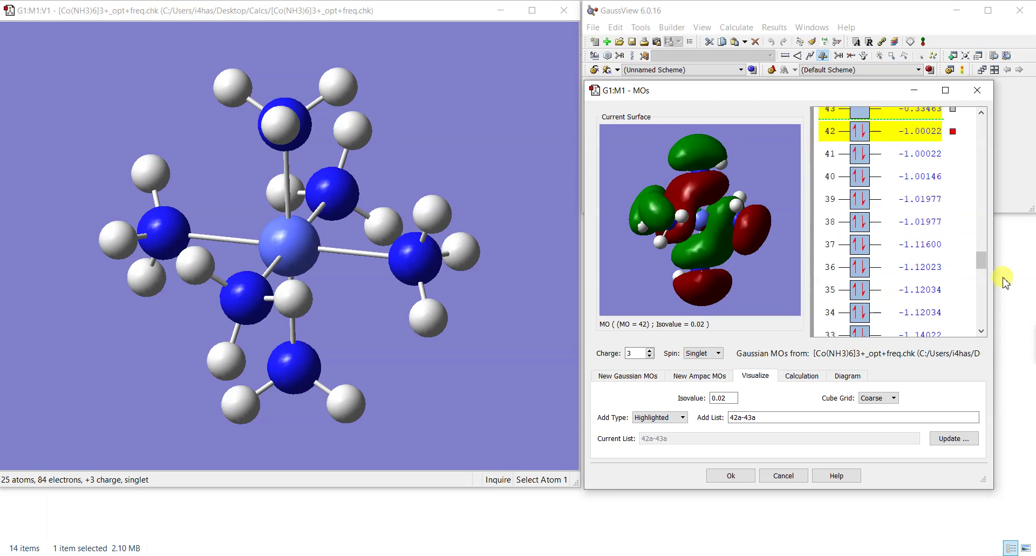
drag(983, 264, 979, 327)
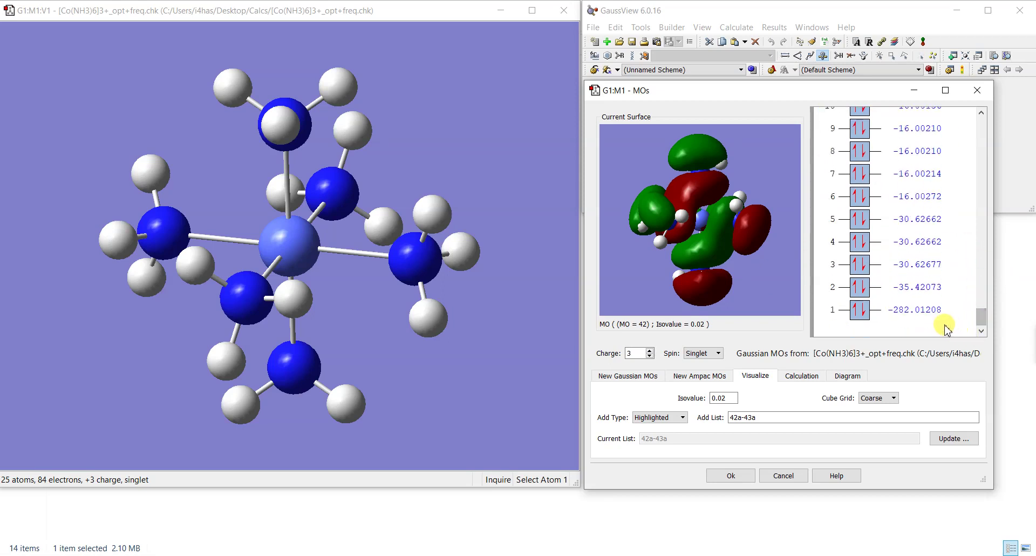
click(910, 312)
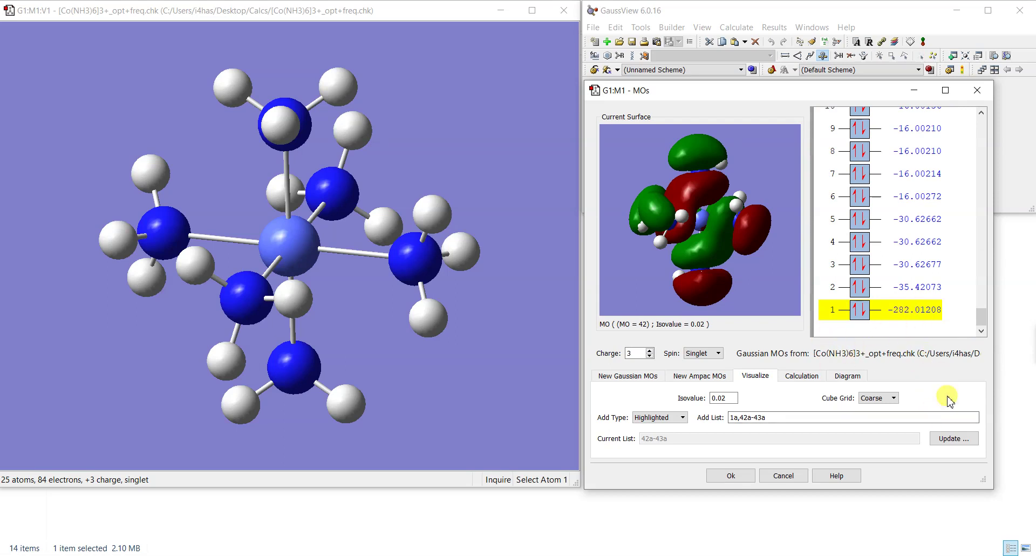
click(949, 438)
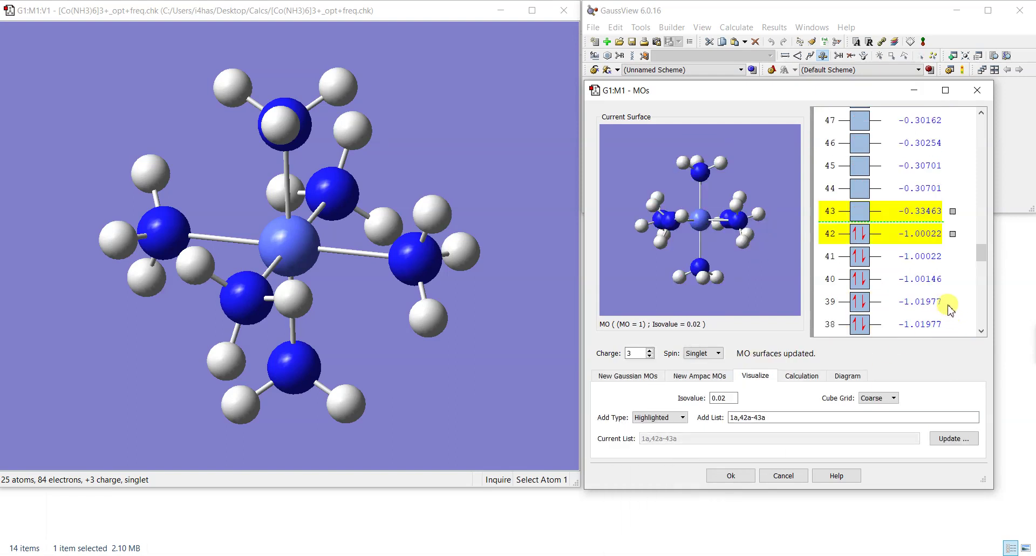
drag(977, 255, 981, 318)
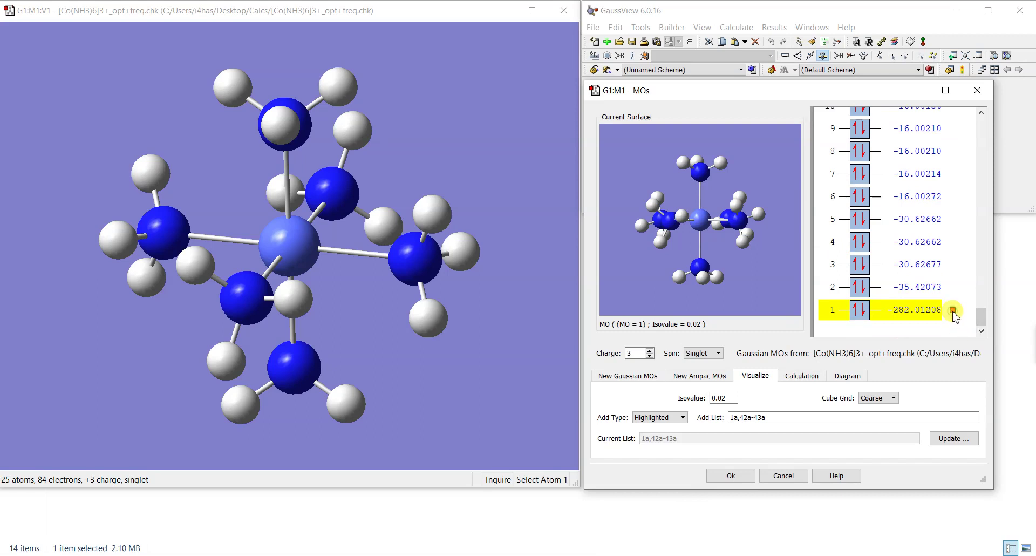
mouse_move(652, 262)
mouse_down()
mouse_move(684, 238)
mouse_move(659, 247)
mouse_up()
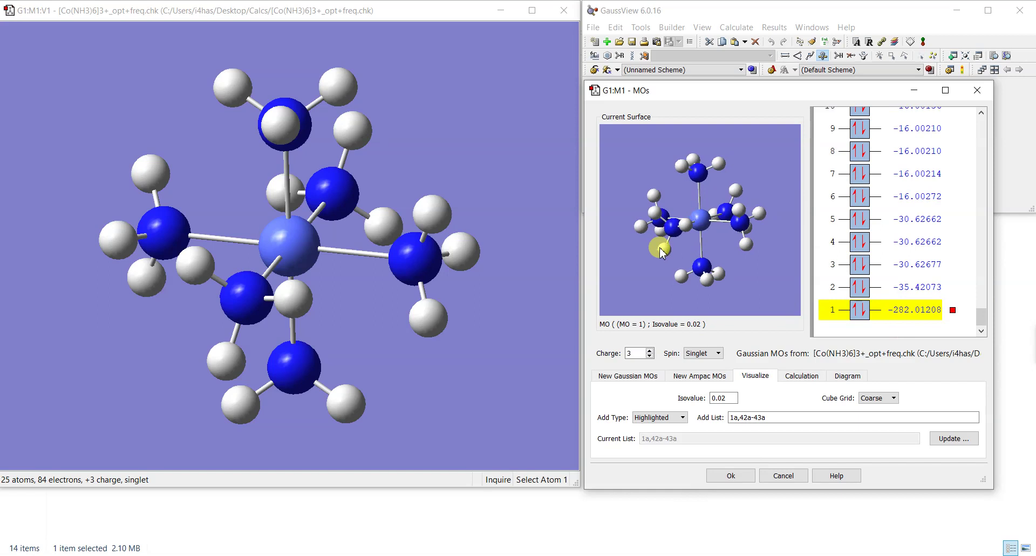
Add orbital 5 to the highlighted orbitals and regenerate the surfaces.
click(917, 218)
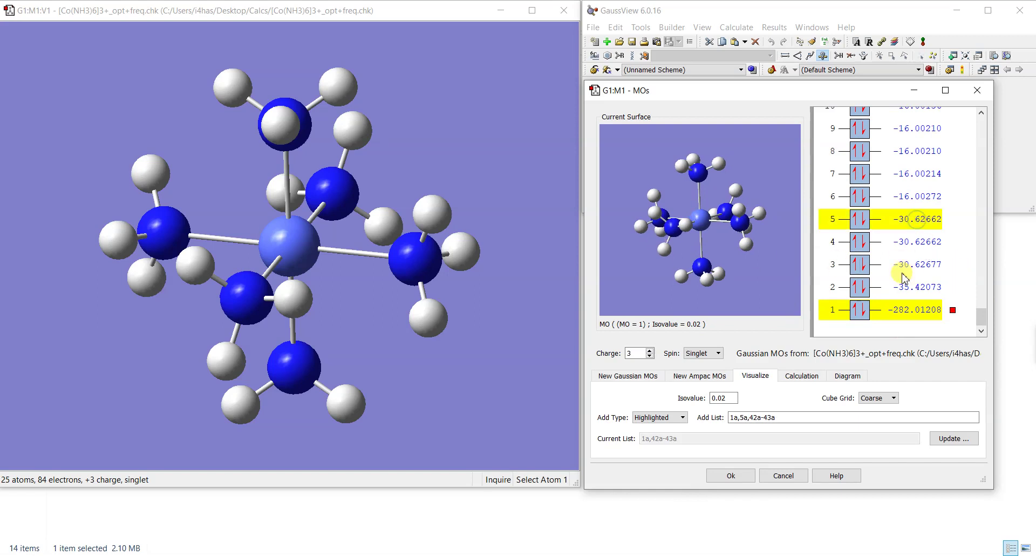
click(939, 439)
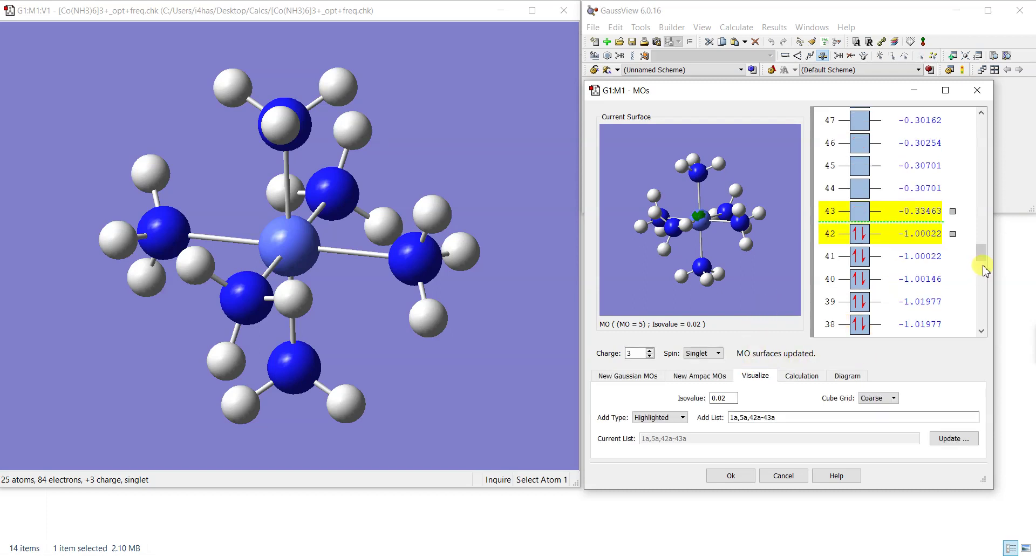
drag(981, 253, 986, 325)
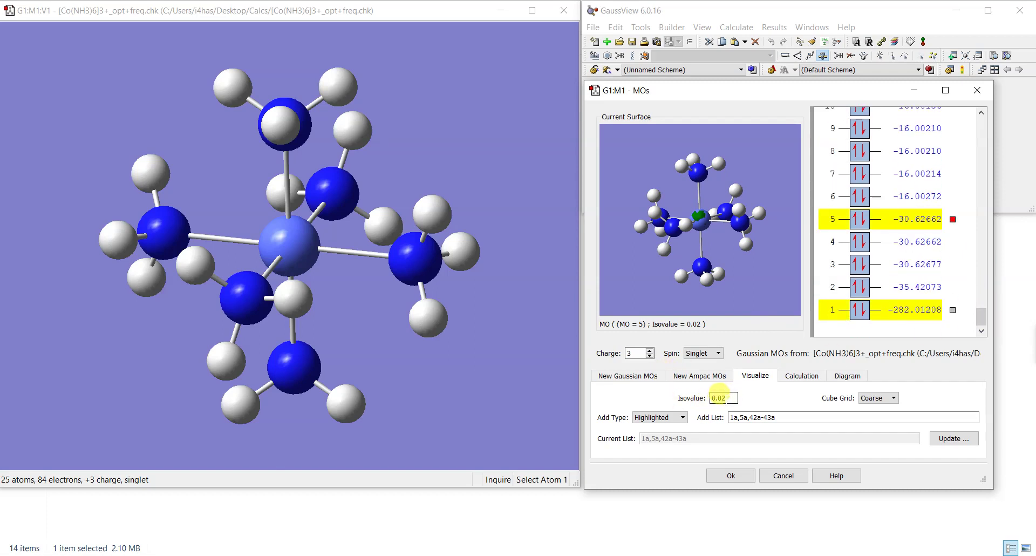
Set the isovalue to 0.04, regenerate the orbital surfaces and display orbital 5.
drag(722, 397, 728, 427)
click(945, 444)
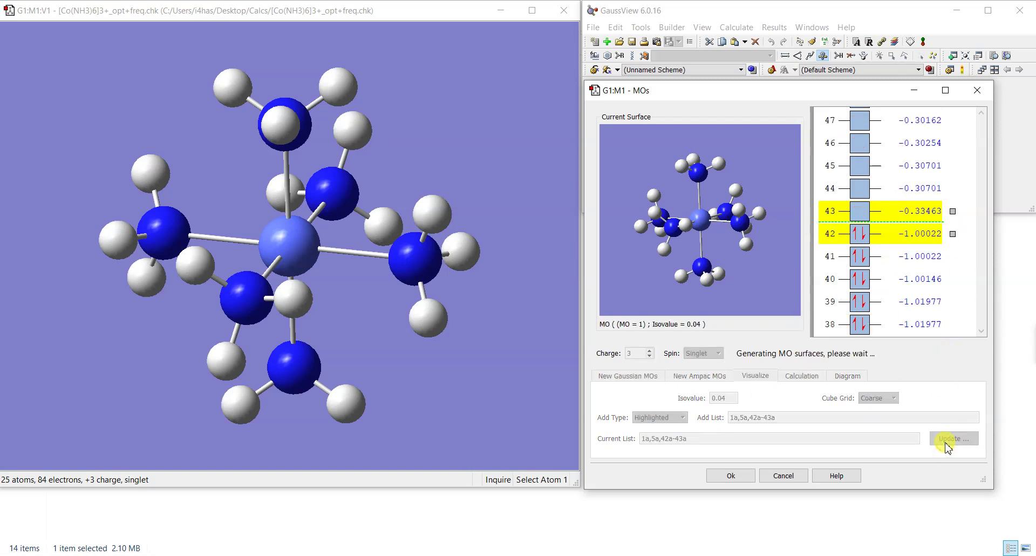
drag(981, 251, 981, 329)
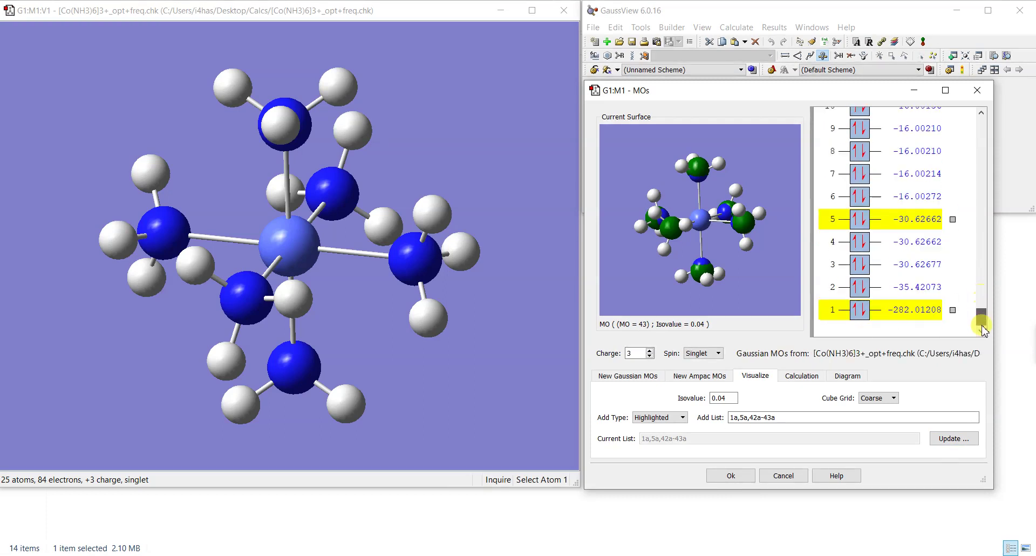
click(952, 219)
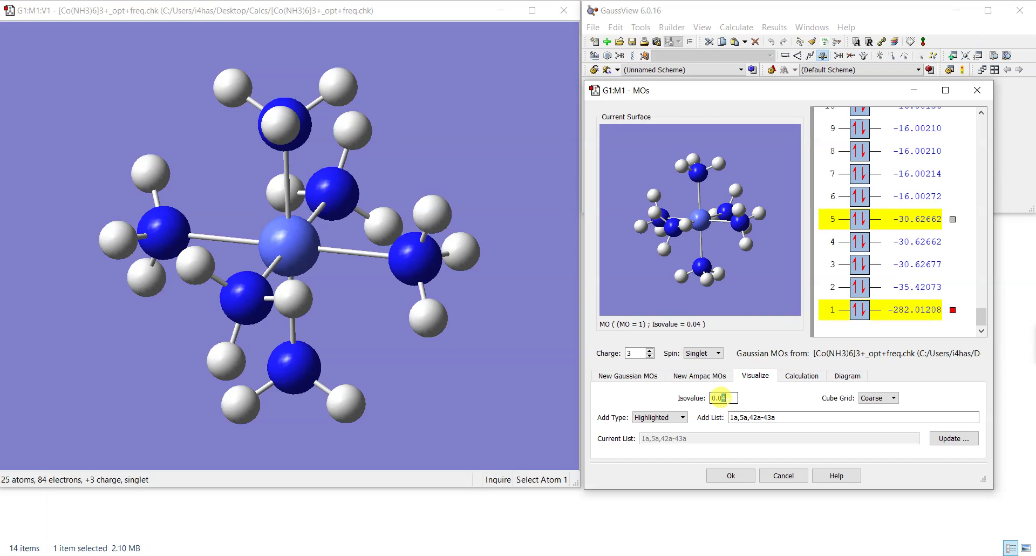
Set the isovalue to 0.01, regenerate the orbital surfaces and inspect the surface of orbital 43.
click(953, 438)
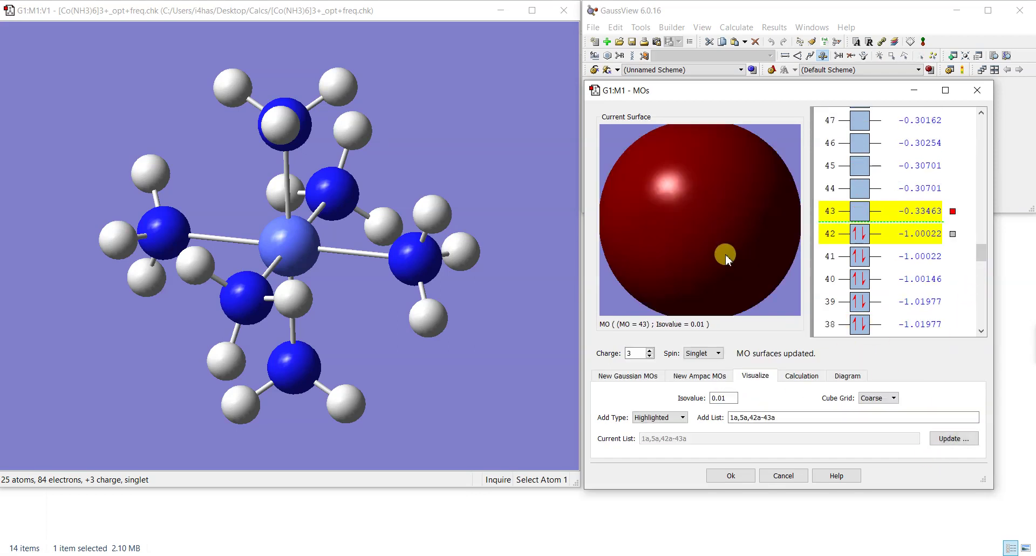
scroll(723, 253, down, 2)
drag(722, 255, 751, 266)
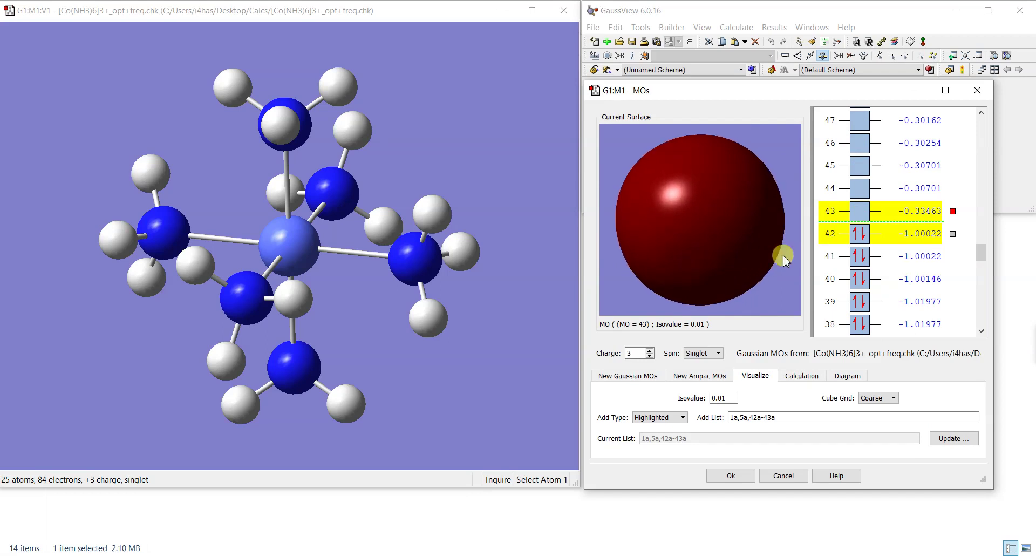
Display the surface of orbital 42 and that of orbital 5, examining orbital 5 closely around the central cobalt atom.
click(952, 234)
drag(982, 264, 980, 321)
click(952, 221)
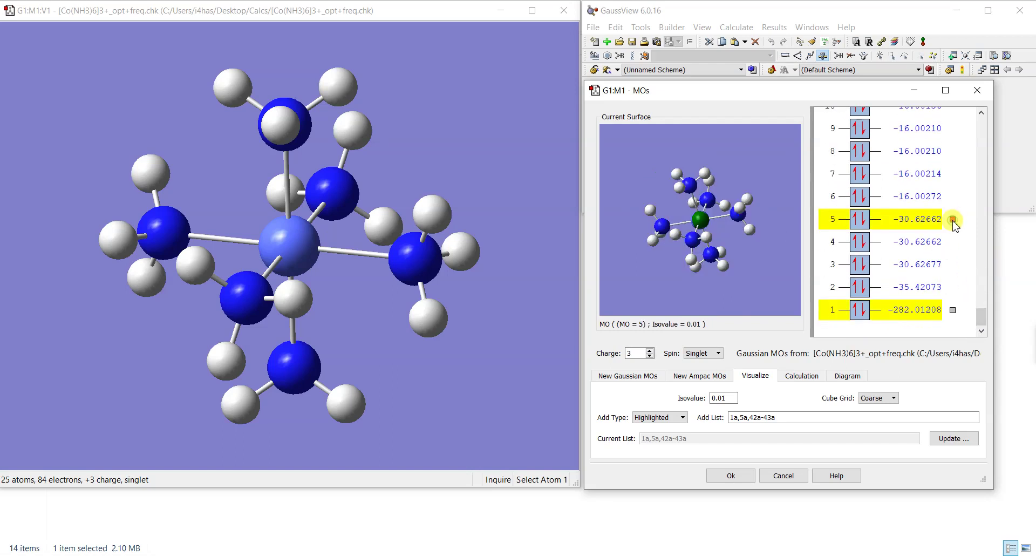
drag(718, 210, 713, 236)
right_drag(713, 235, 718, 254)
mouse_move(694, 215)
mouse_down()
mouse_move(716, 208)
mouse_move(707, 205)
mouse_up()
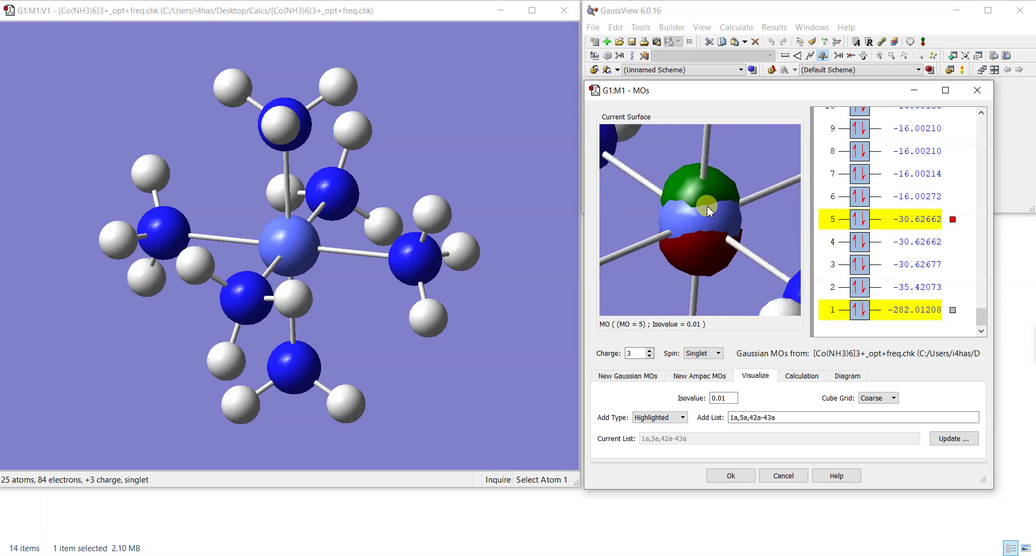
Display the surface of orbital 1 and examine the whole [Co(NH3)6]3+ complex from another angle.
click(953, 310)
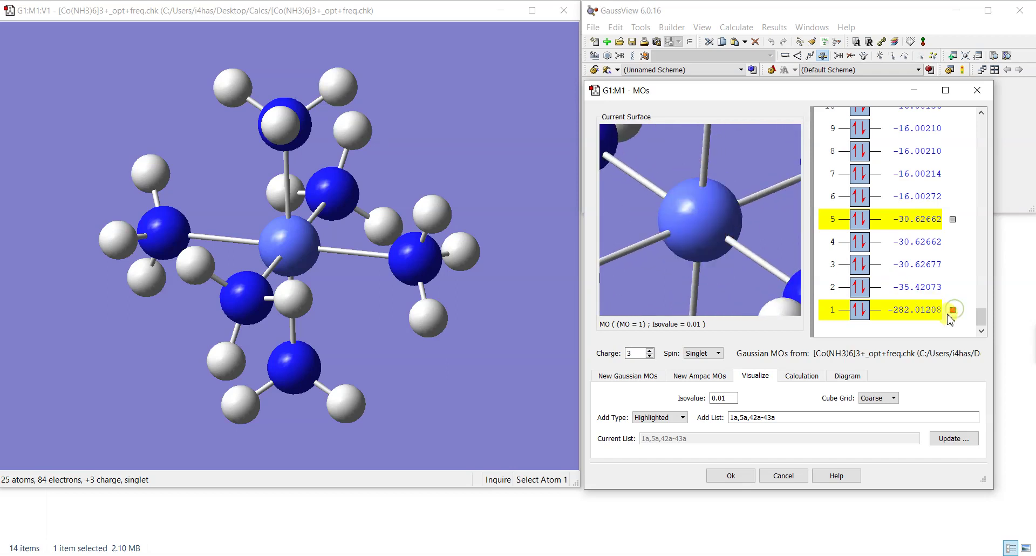
scroll(683, 275, down, 3)
scroll(684, 276, down, 5)
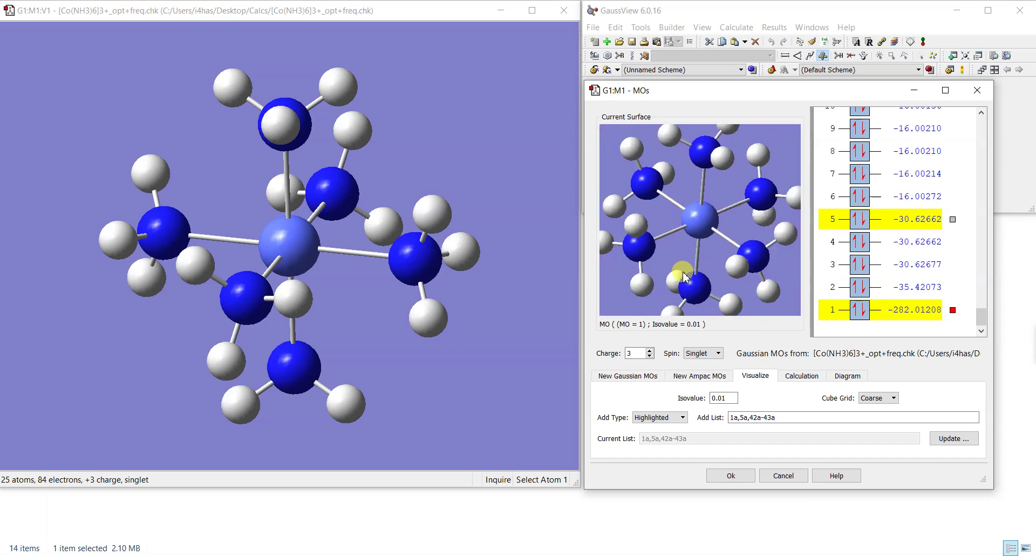
drag(694, 286, 741, 289)
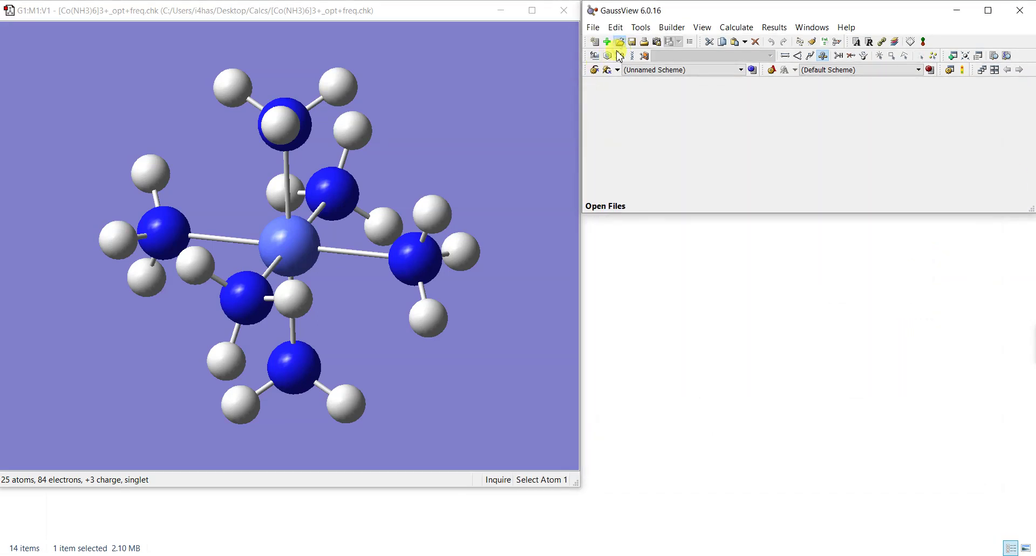
Open the CO.chk checkpoint file, place its window over the cobalt complex and rotate the molecule to show both atoms side by side.
click(619, 43)
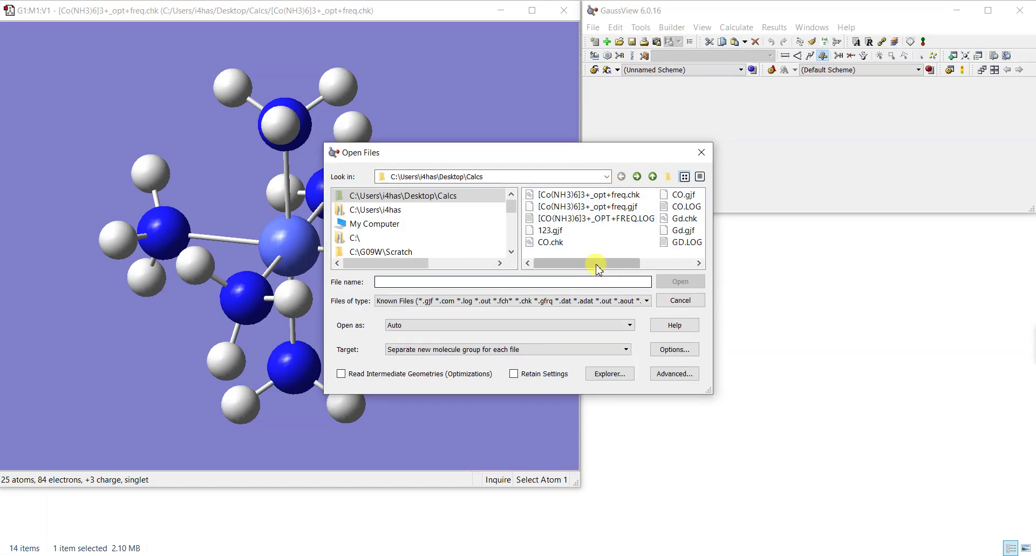
click(550, 241)
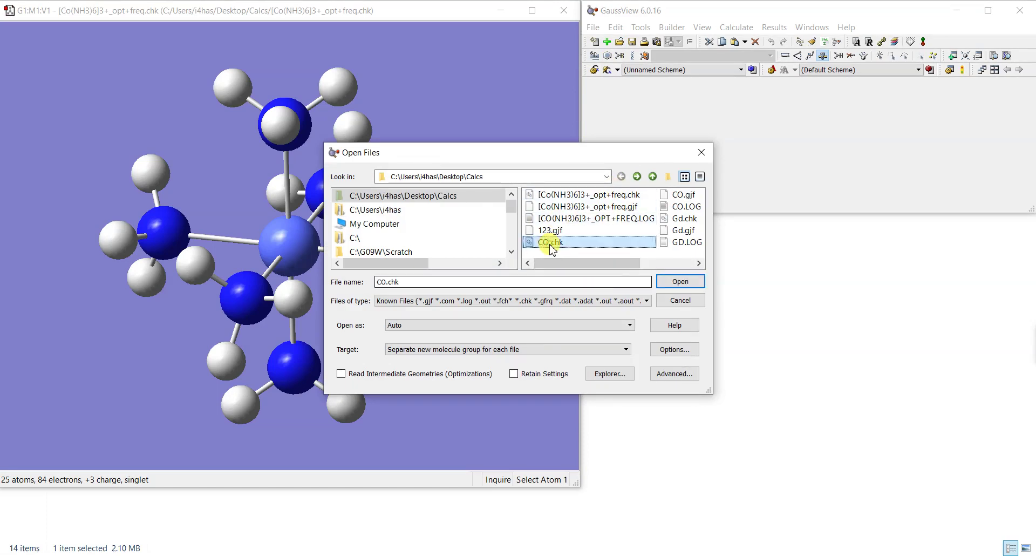
click(681, 281)
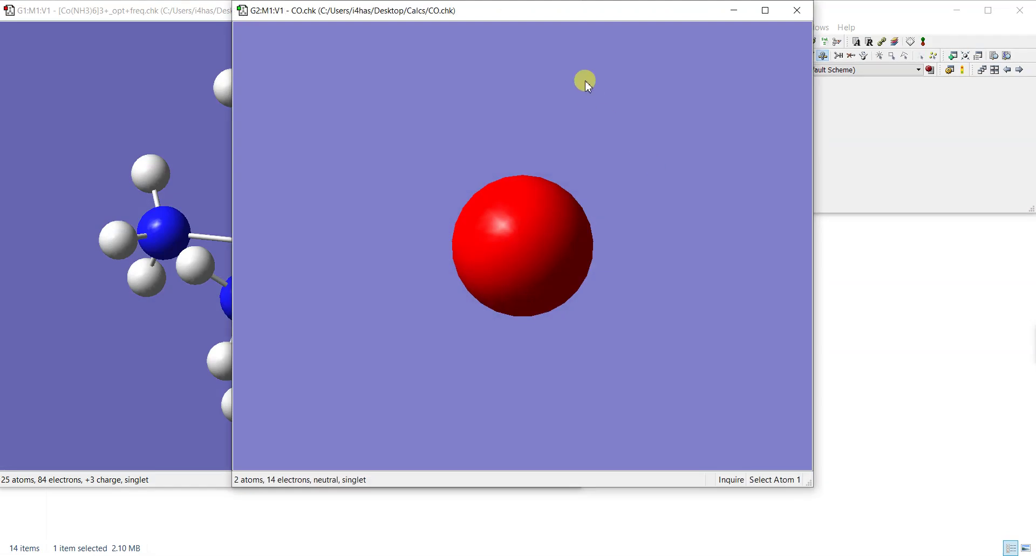
drag(595, 19, 373, 22)
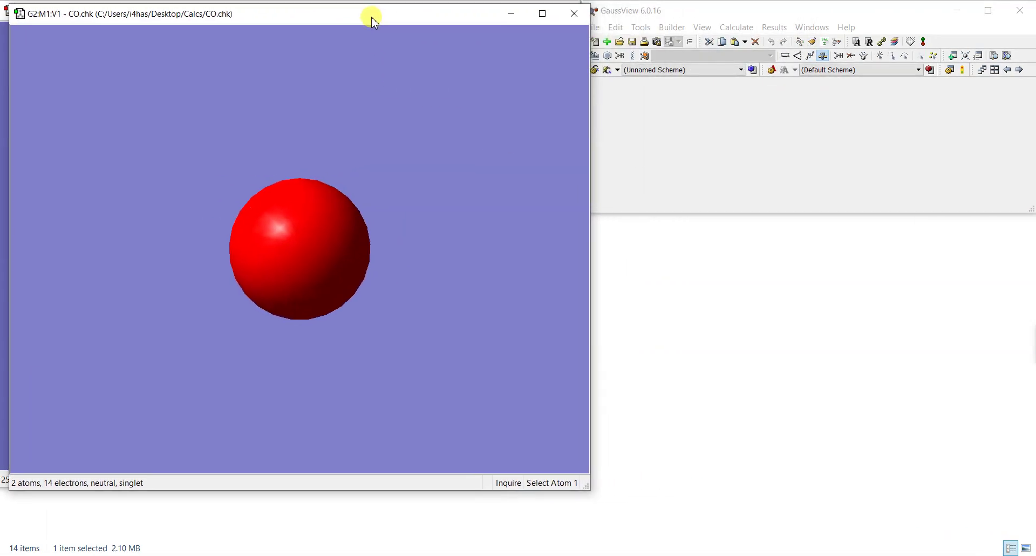
drag(330, 235, 251, 237)
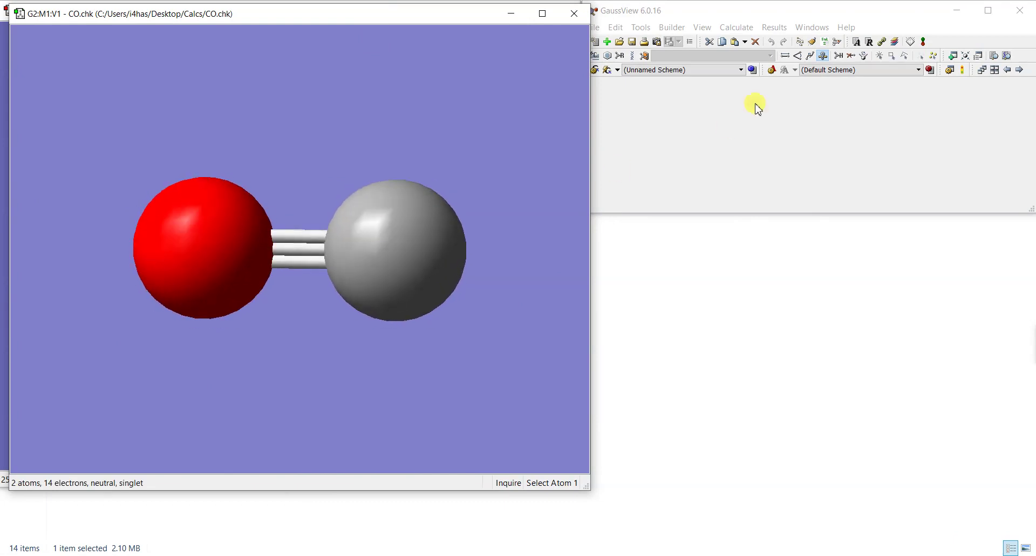
click(773, 27)
click(812, 107)
drag(736, 27, 829, 96)
click(1018, 94)
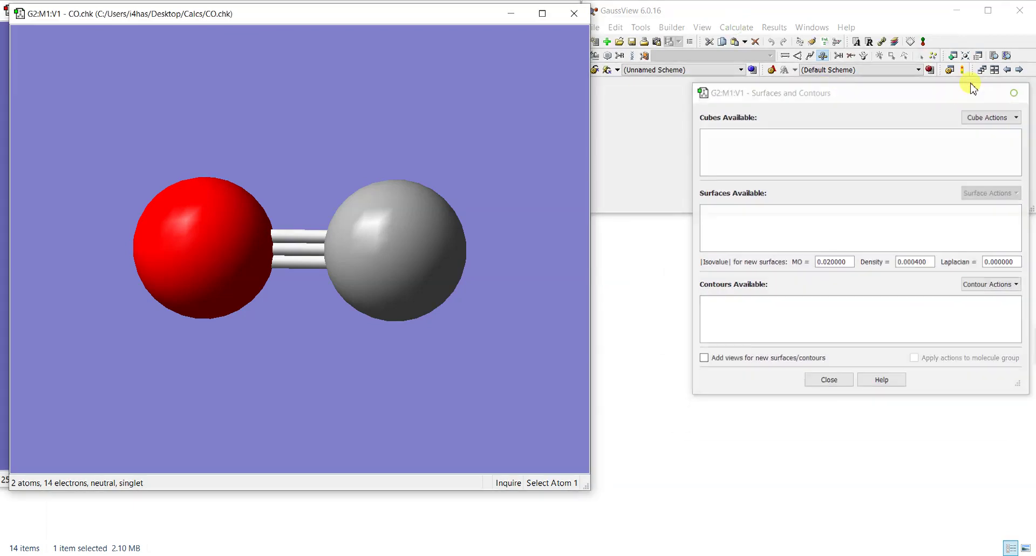
Open the molecular orbital editor for CO, generate the surfaces of orbitals 7 and 8, and enlarge the editor window.
click(922, 42)
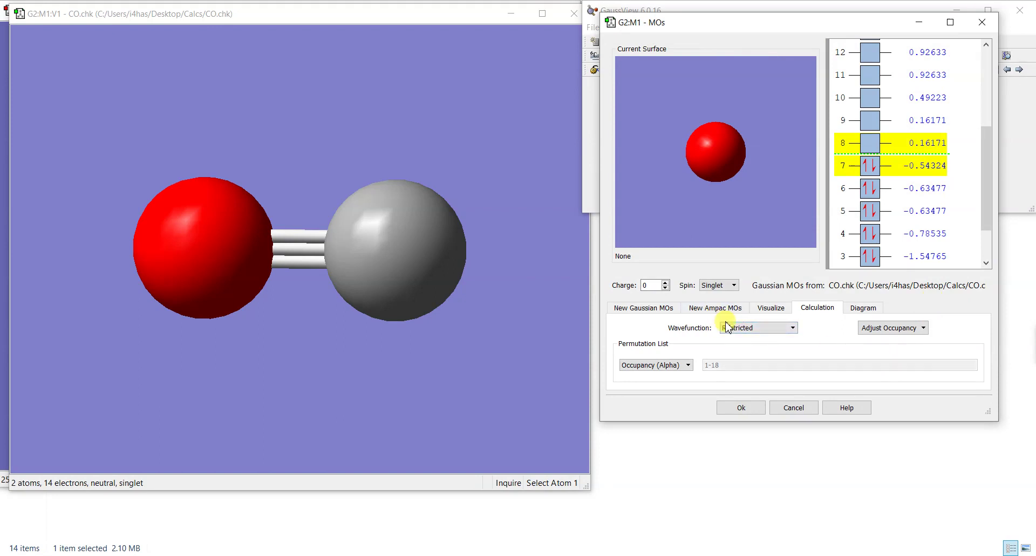
click(769, 308)
click(958, 371)
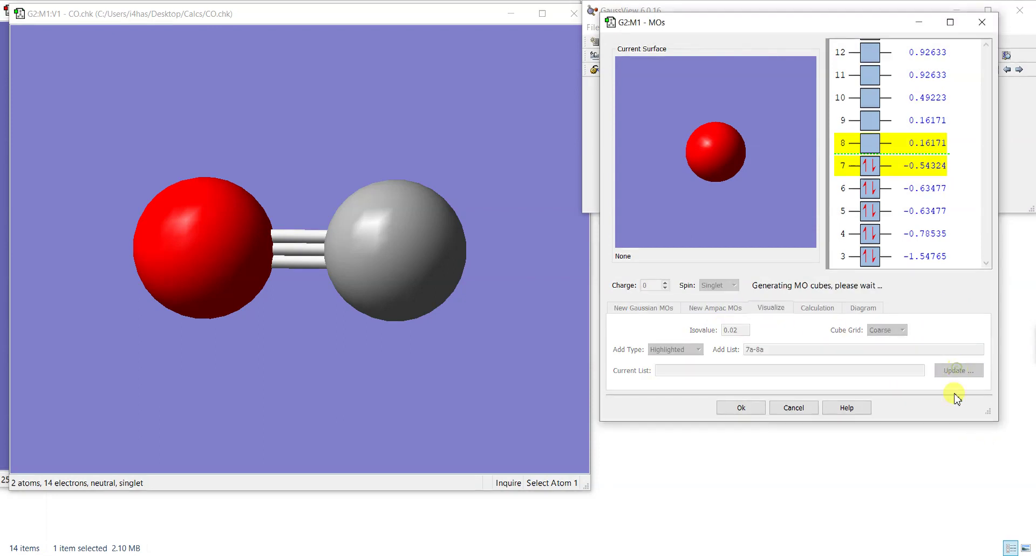
drag(987, 411, 1021, 509)
scroll(746, 250, down, 5)
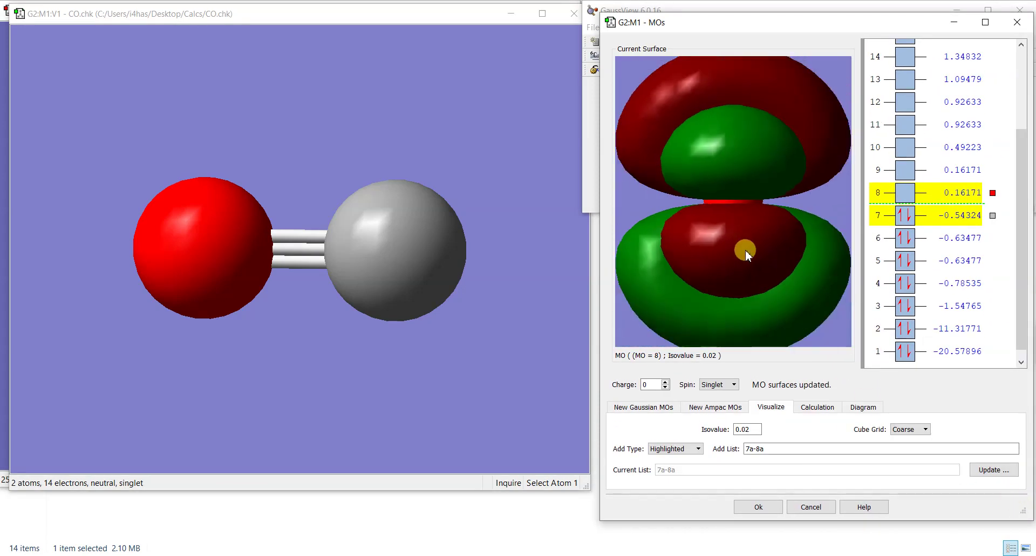
Inspect the surface of orbital 8 of CO from the side, and that of orbital 7.
mouse_move(744, 245)
mouse_down()
mouse_move(776, 256)
mouse_move(816, 251)
mouse_move(795, 254)
mouse_move(798, 242)
mouse_move(814, 251)
mouse_move(813, 270)
mouse_move(807, 251)
mouse_up()
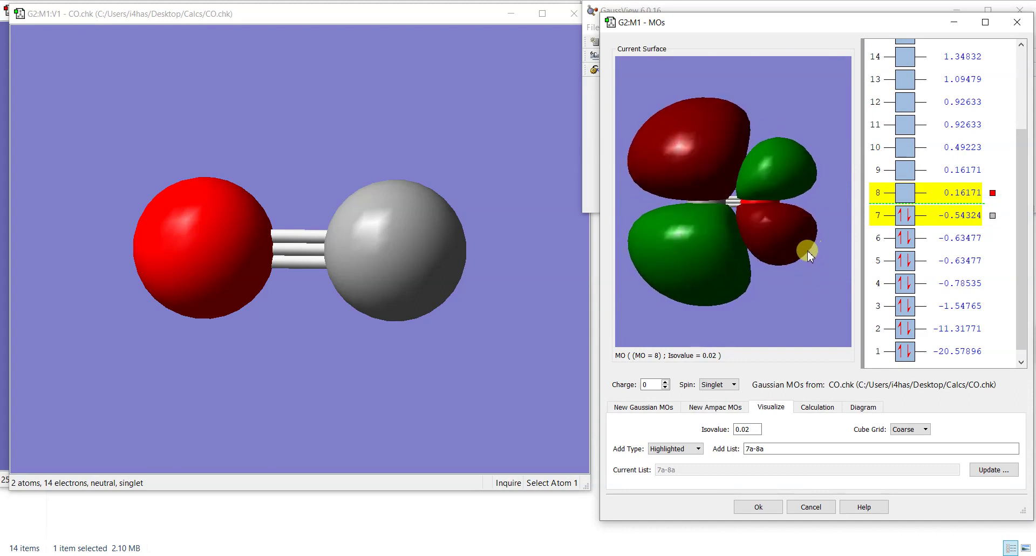
click(992, 215)
drag(710, 244, 726, 173)
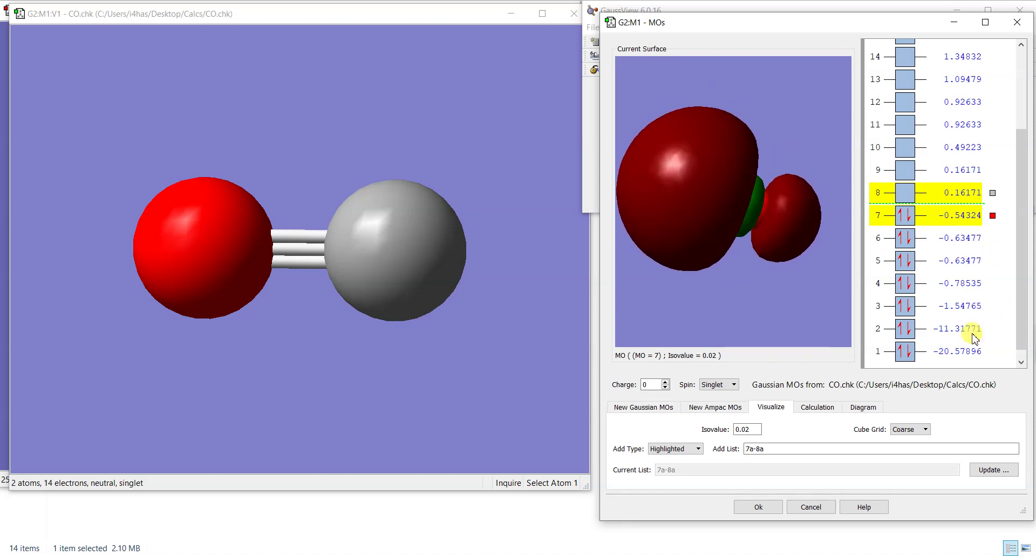
Add orbitals 1 to 6 to the highlighted orbitals, regenerate the surfaces and inspect orbital 5 from different angles.
ctrl+click(955, 344)
ctrl+drag(960, 328, 958, 236)
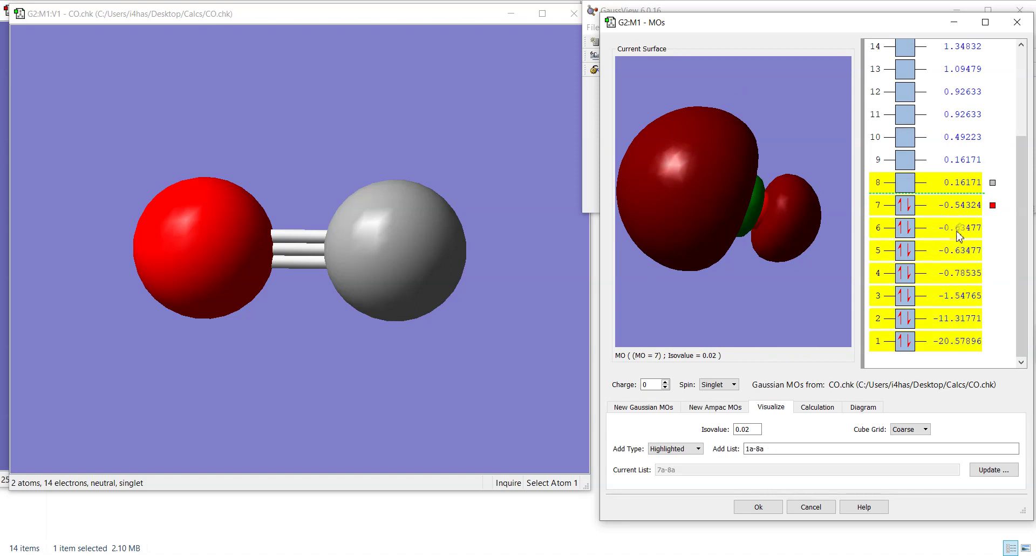
click(989, 471)
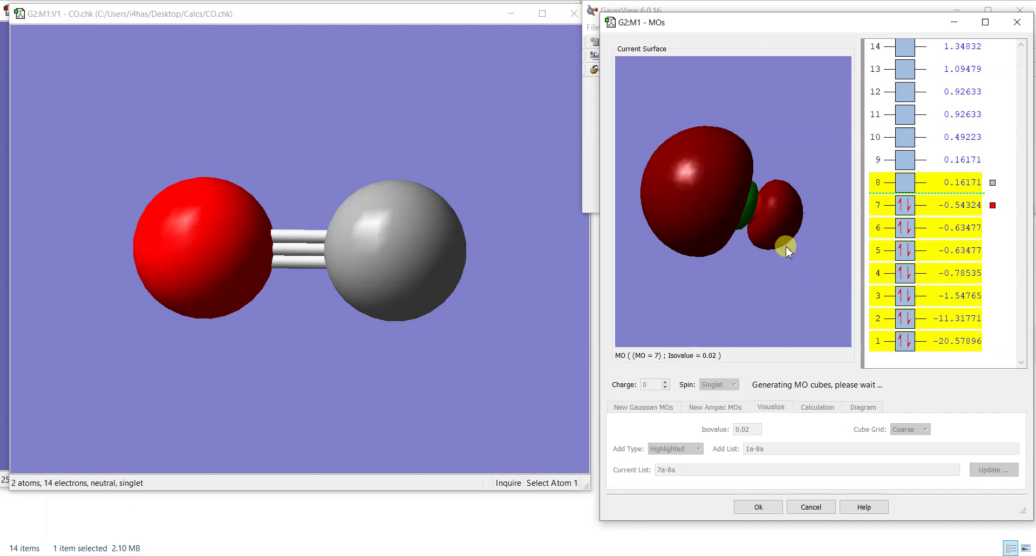
click(992, 260)
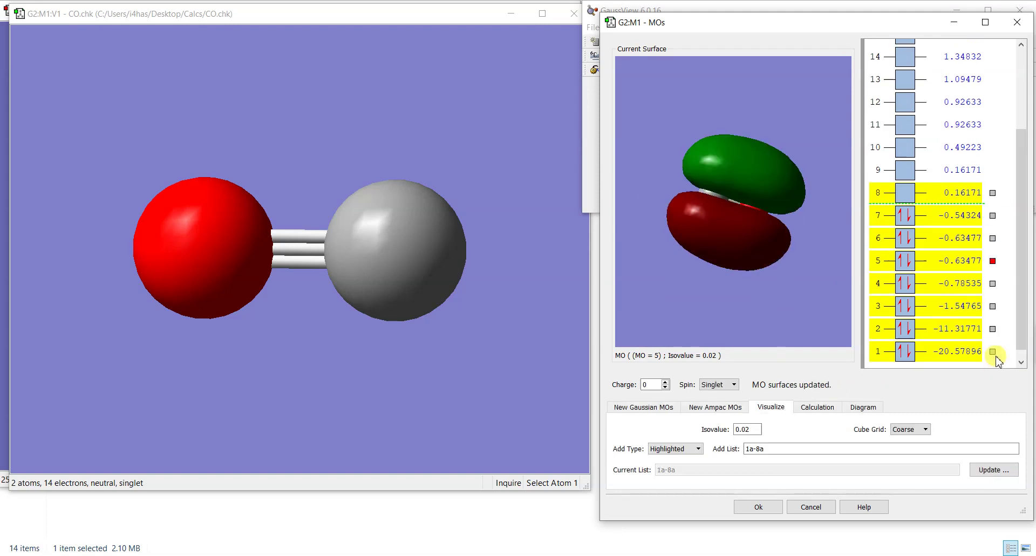
drag(730, 283, 766, 215)
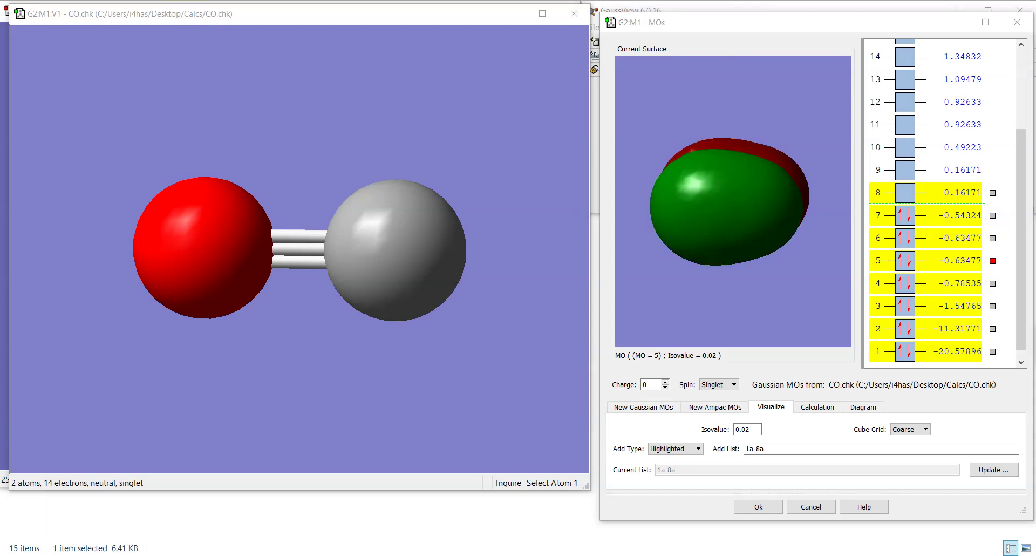
Place the CO Molecule MO Diagram image over the lower part of the molecule view and enlarge the diagram slightly.
drag(370, 178, 153, 322)
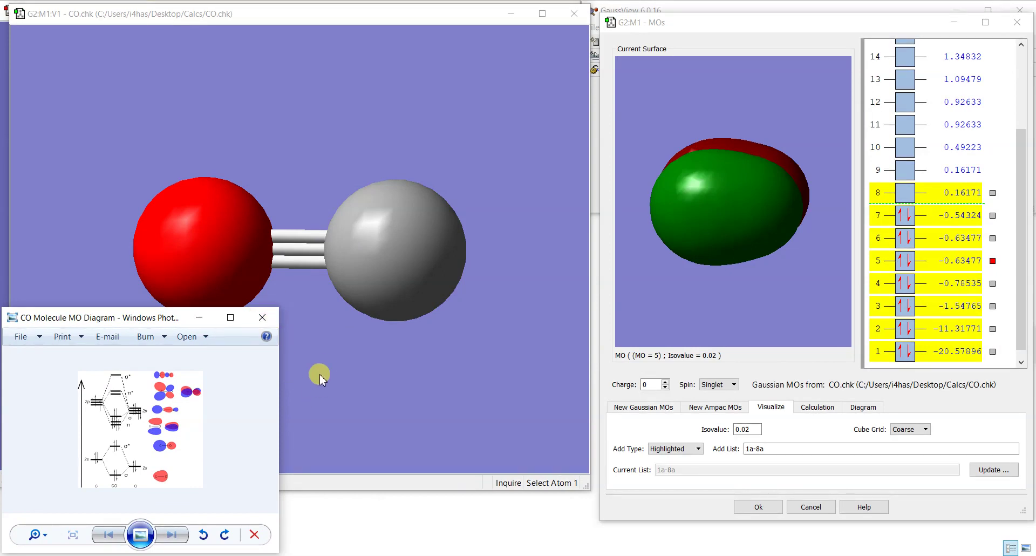
scroll(989, 291, down, 1)
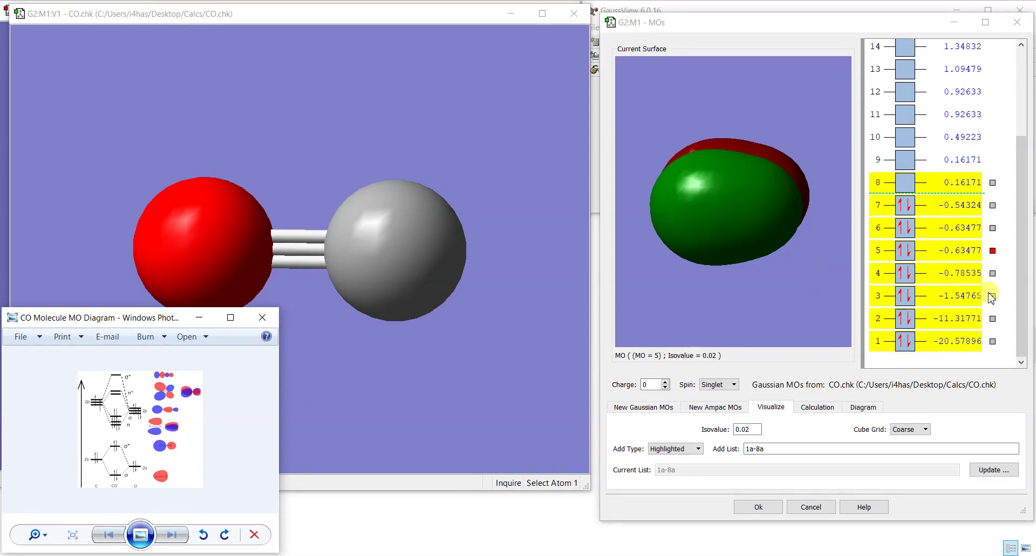
scroll(132, 495, up, 1)
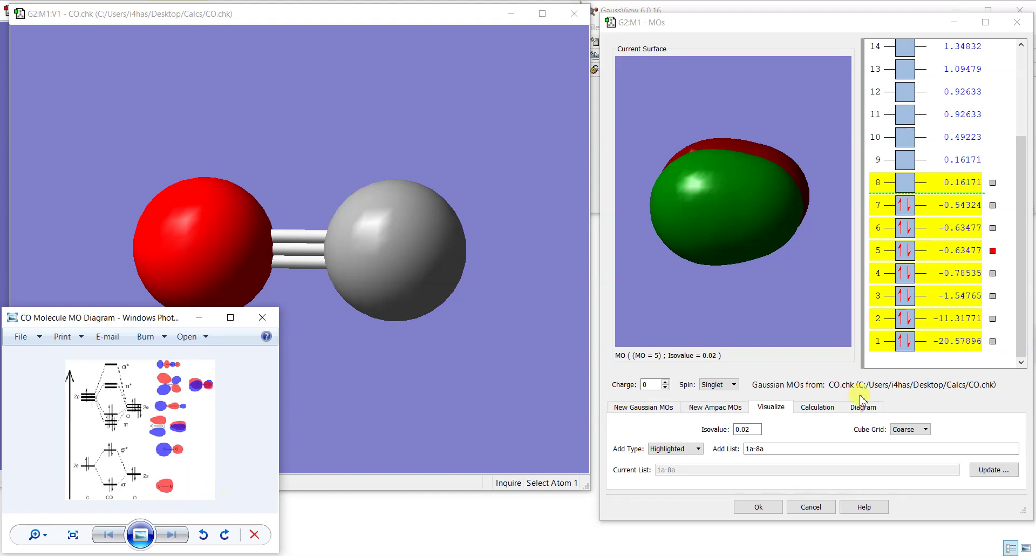
Display orbitals 1, 2 and 3 of CO in turn, comparing orbital 3 with the 2s σ orbital in the MO diagram.
click(992, 341)
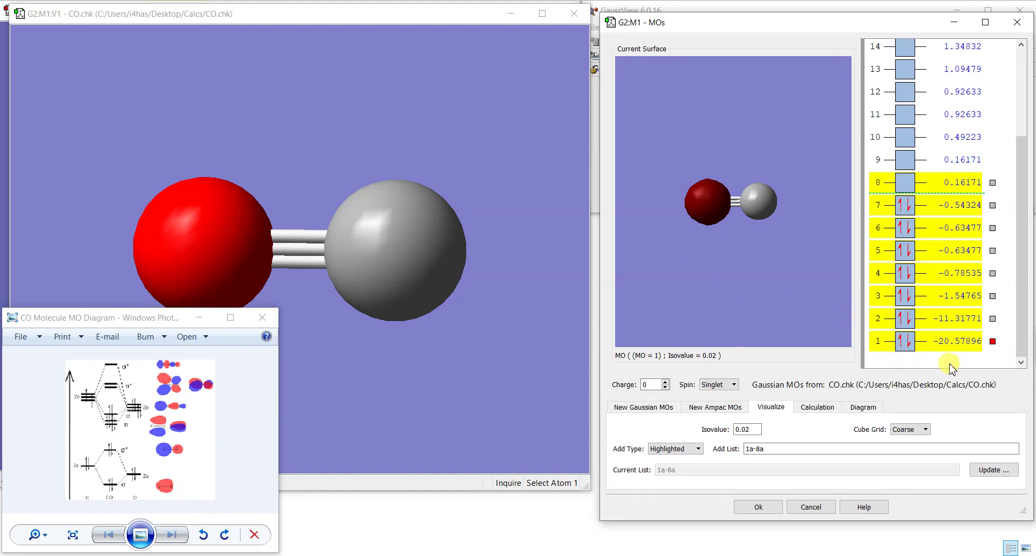
click(992, 318)
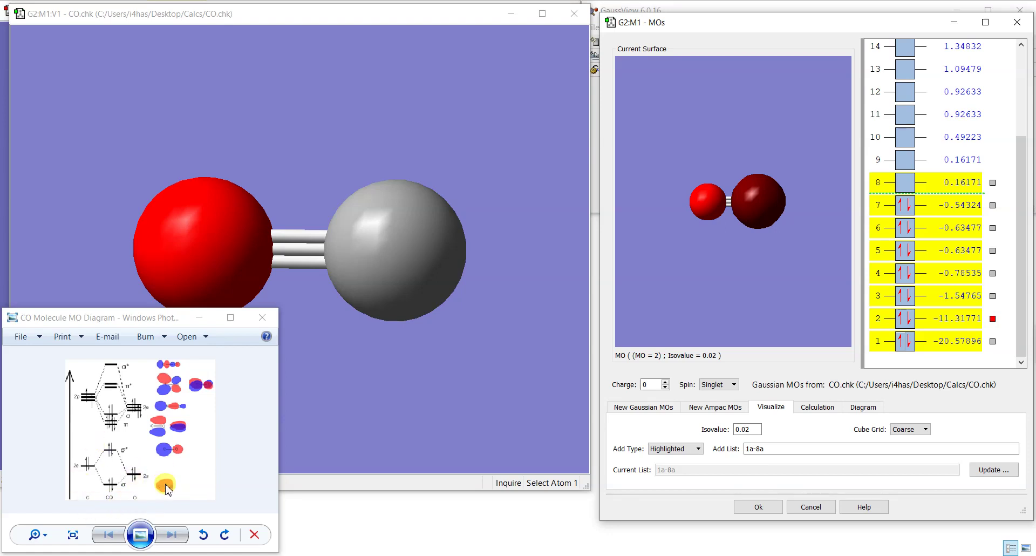
click(992, 295)
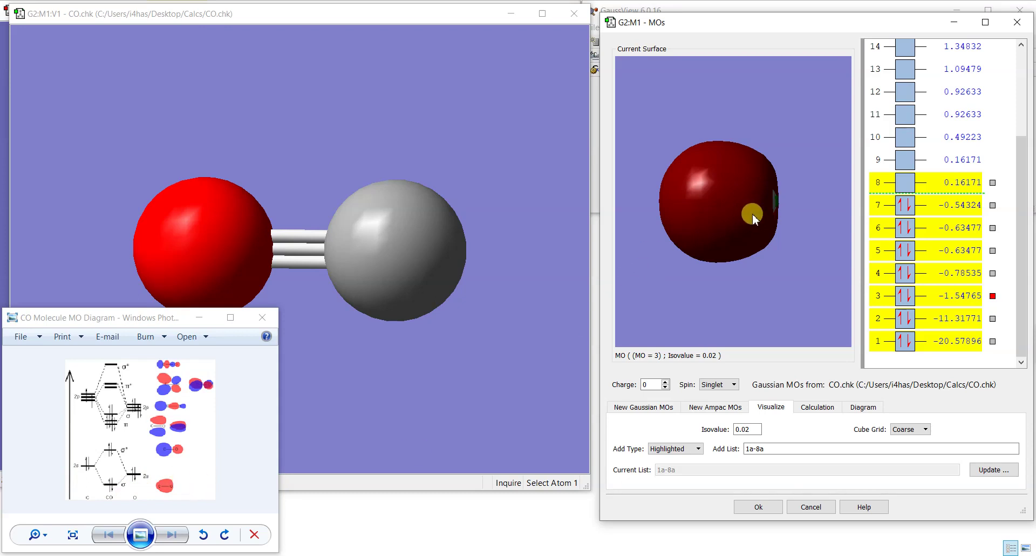
scroll(176, 508, up, 3)
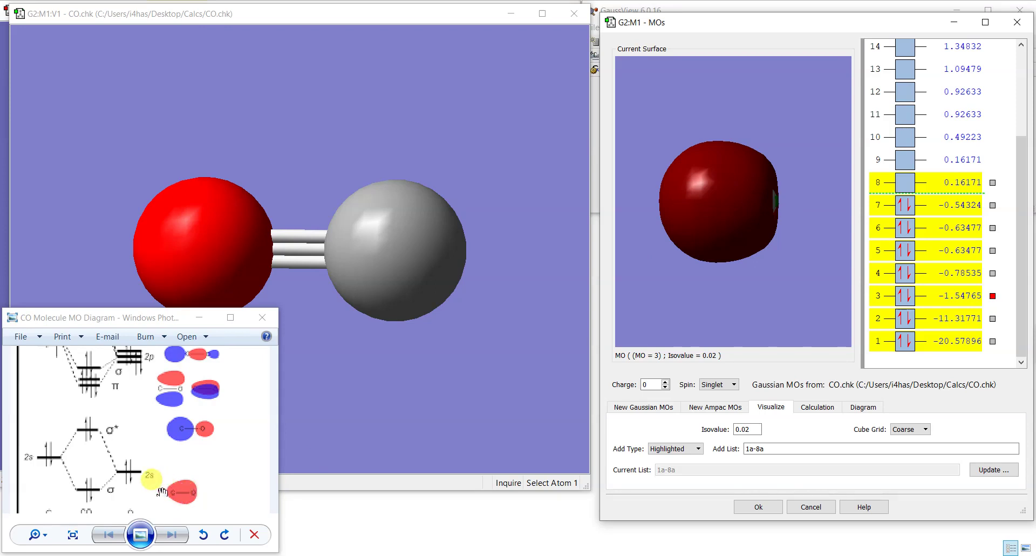
drag(779, 218, 754, 234)
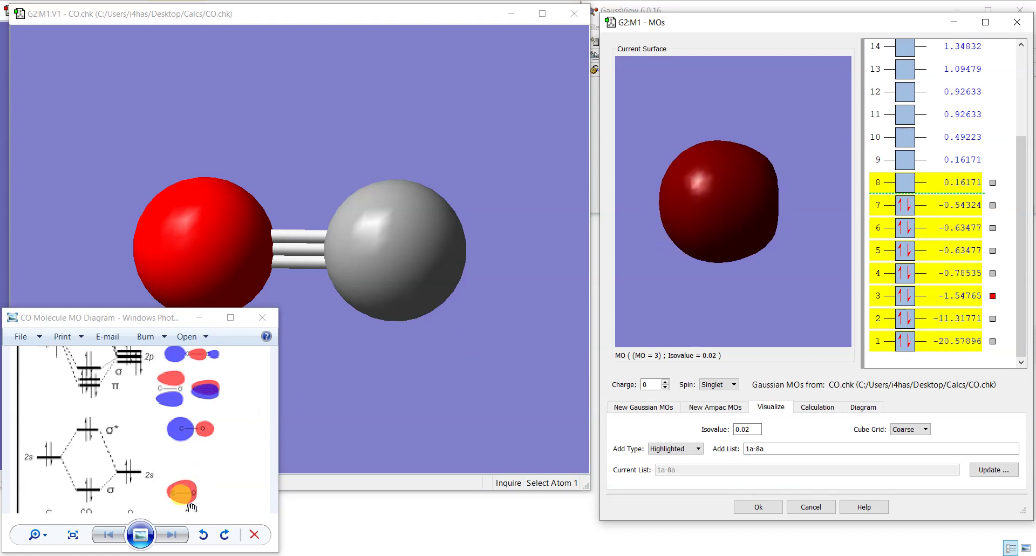
Display orbital 4 of CO and compare it with the 2s σ* orbital in the MO diagram.
click(992, 273)
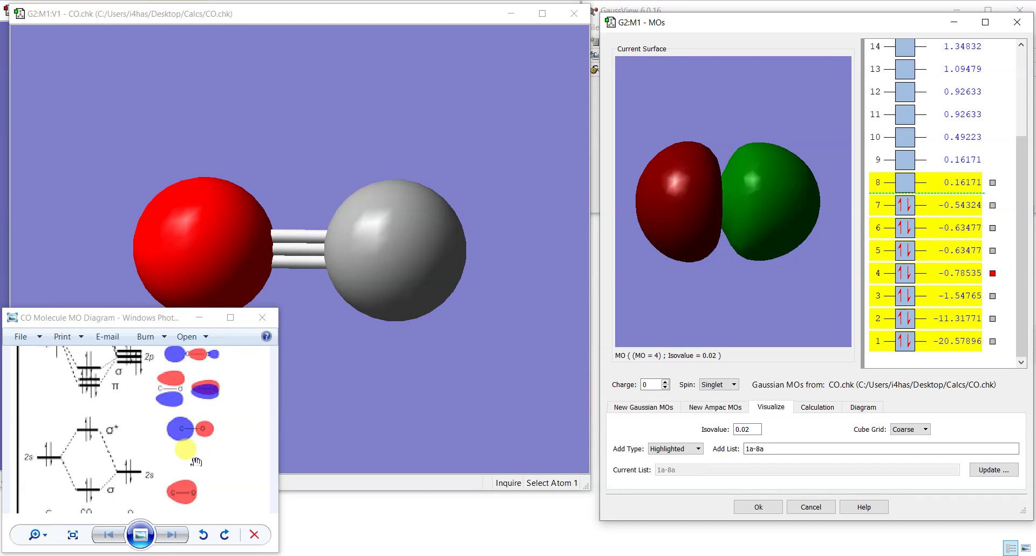
scroll(196, 462, down, 2)
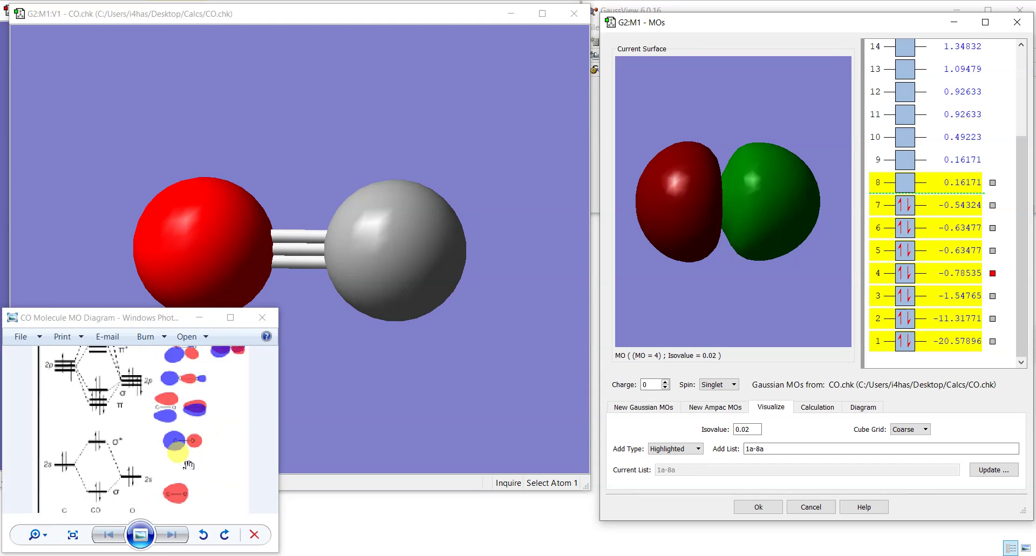
drag(223, 449, 225, 481)
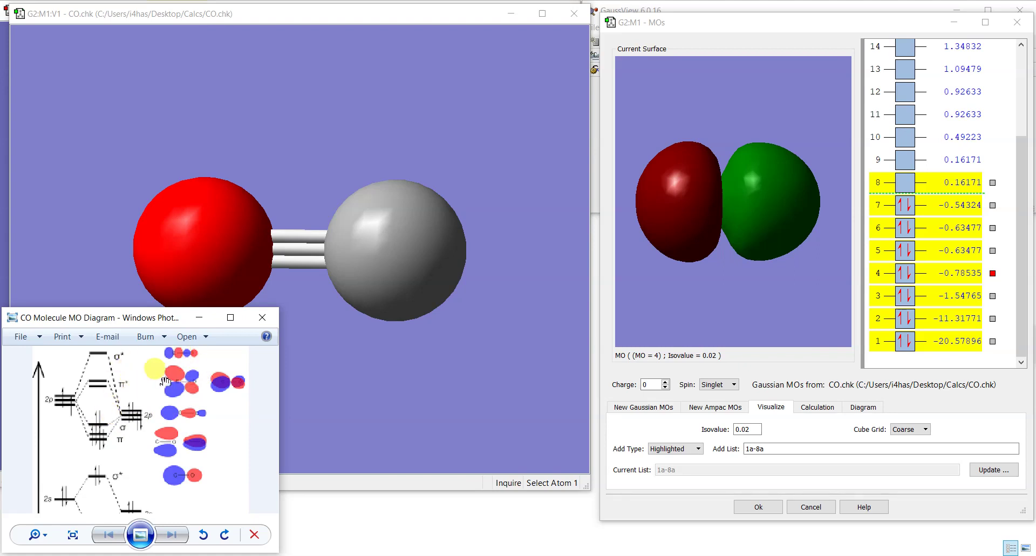
Display orbitals 5 and 6 of CO, rotating each surface to compare it with the π orbitals in the MO diagram.
click(994, 251)
click(993, 250)
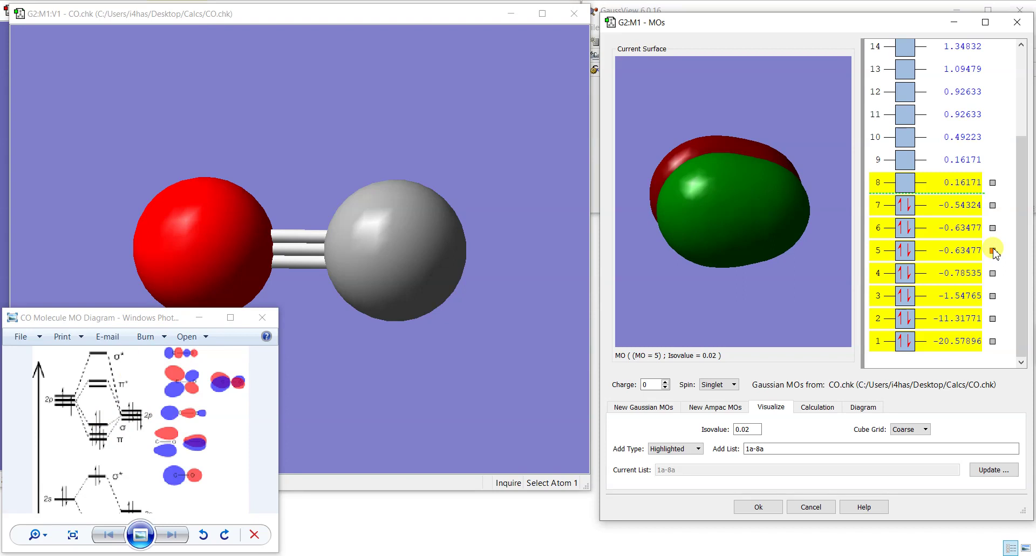
drag(710, 198, 710, 256)
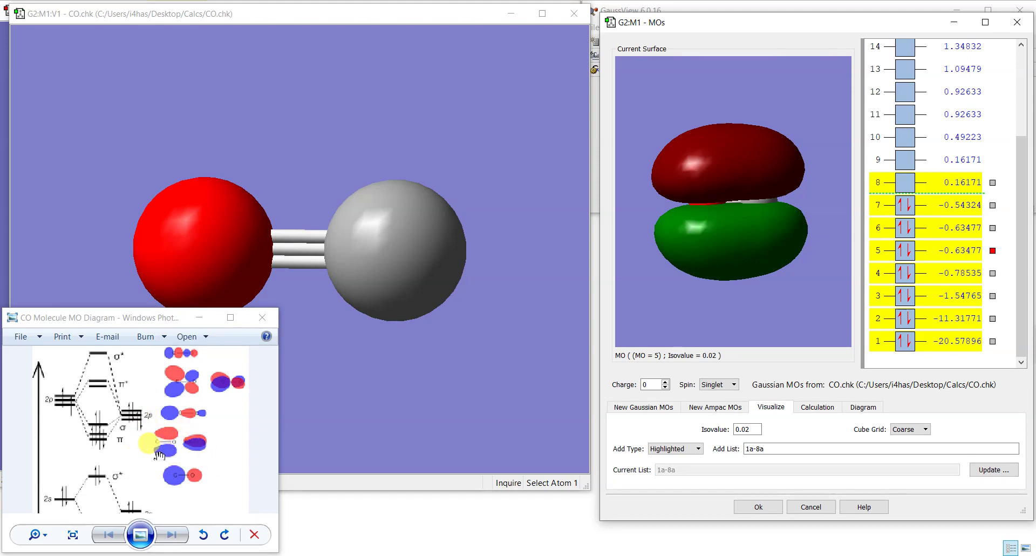
click(992, 228)
drag(813, 238, 765, 277)
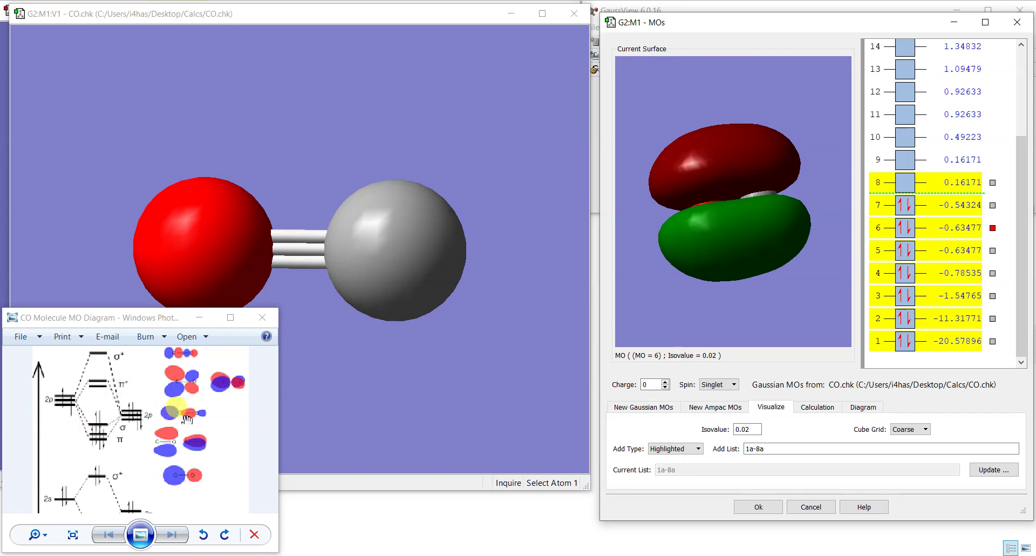
Display orbitals 7 and 8 of CO and compare their surfaces with the 2p σ and π* orbitals in the MO diagram.
click(992, 205)
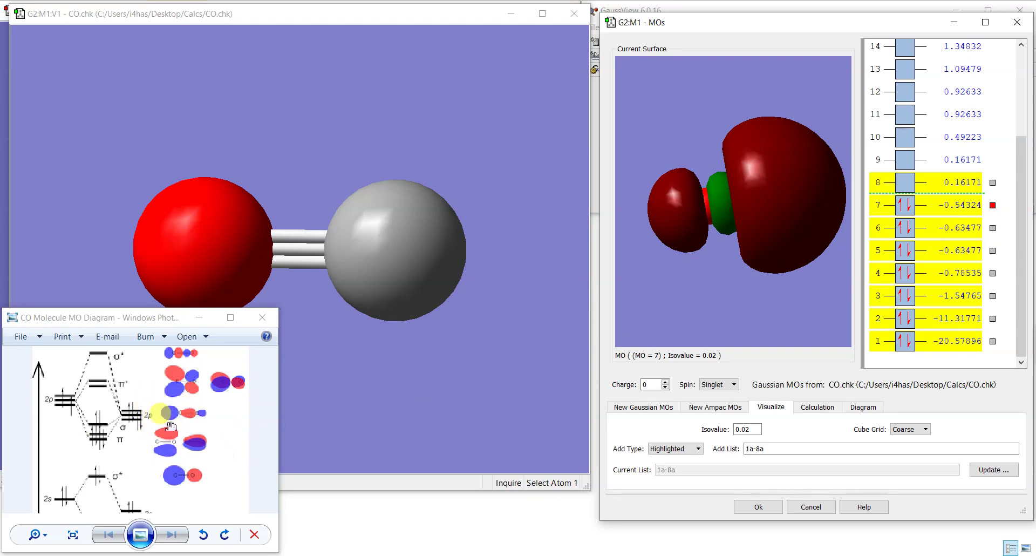
drag(822, 207, 705, 235)
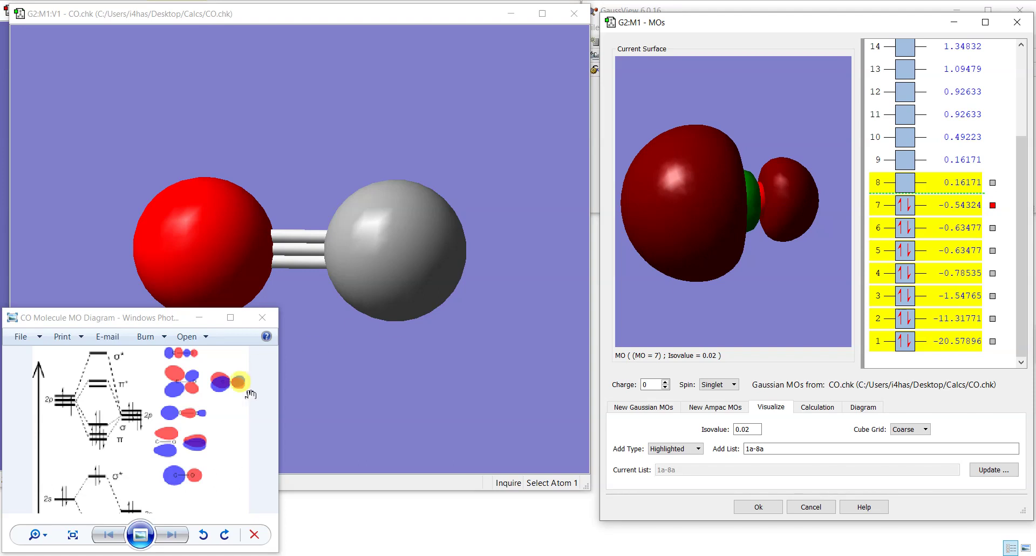
click(992, 182)
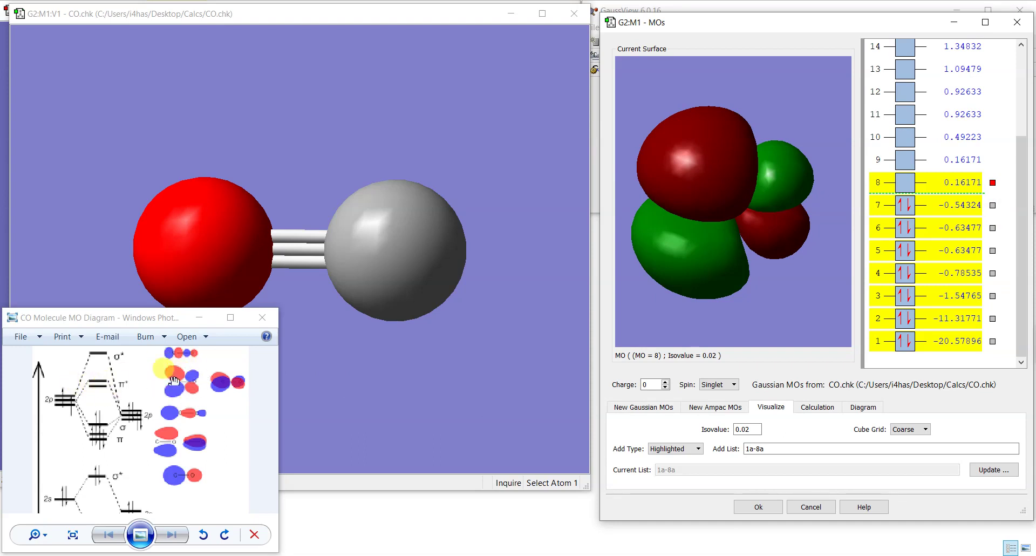
Add orbitals 9 and 10 of CO to the selection and generate surfaces for orbitals 1 to 10.
mouse_move(675, 285)
mouse_down()
mouse_move(675, 253)
mouse_move(681, 272)
mouse_up()
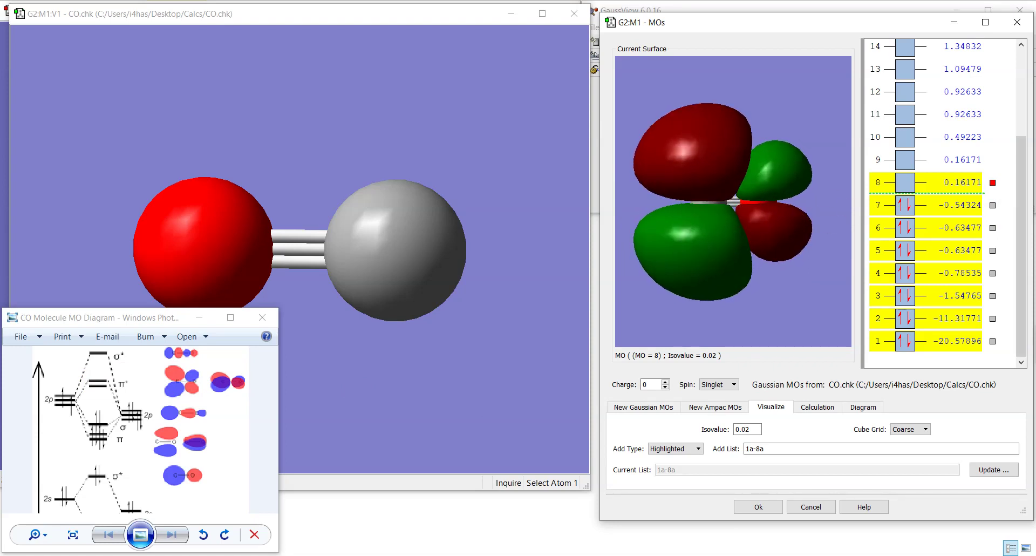
click(952, 157)
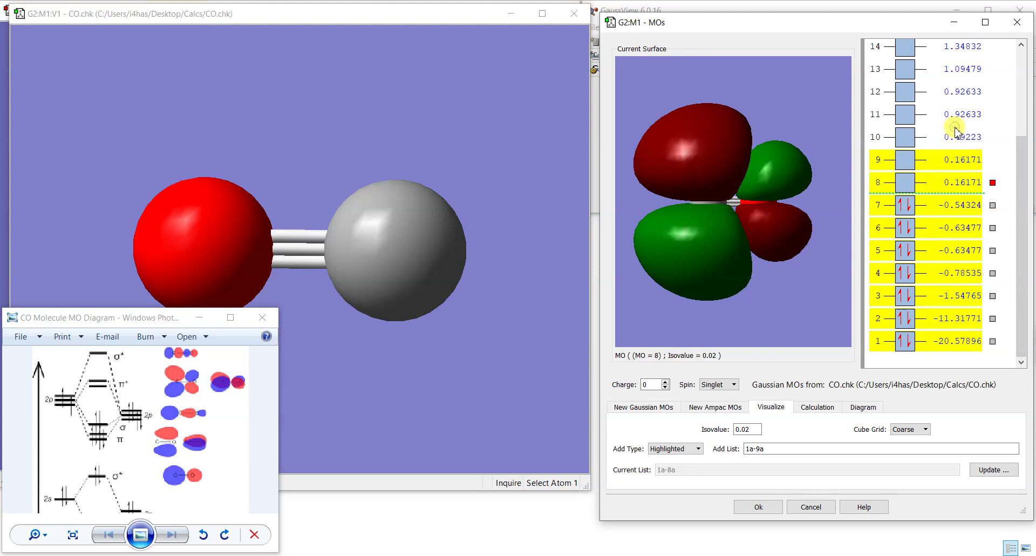
click(955, 138)
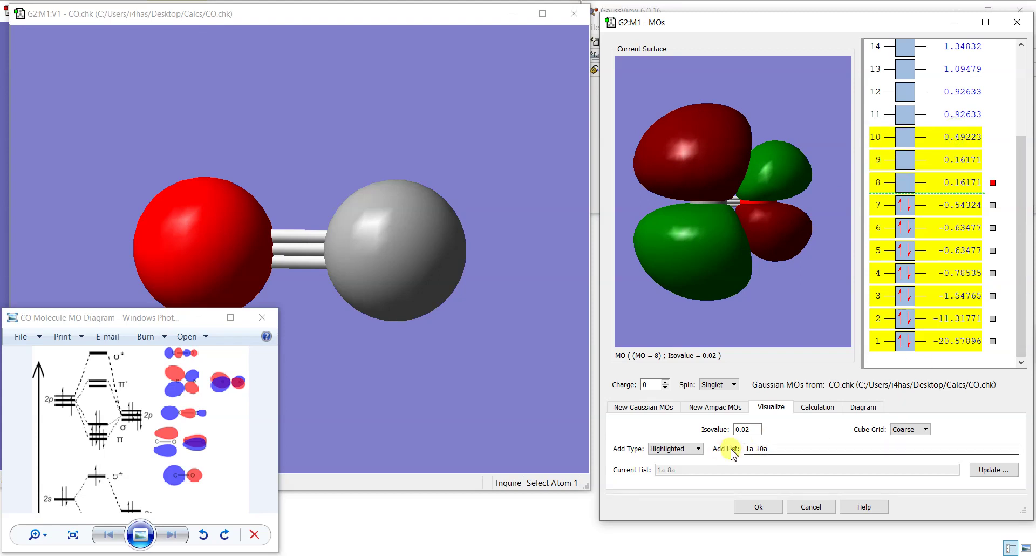
click(993, 469)
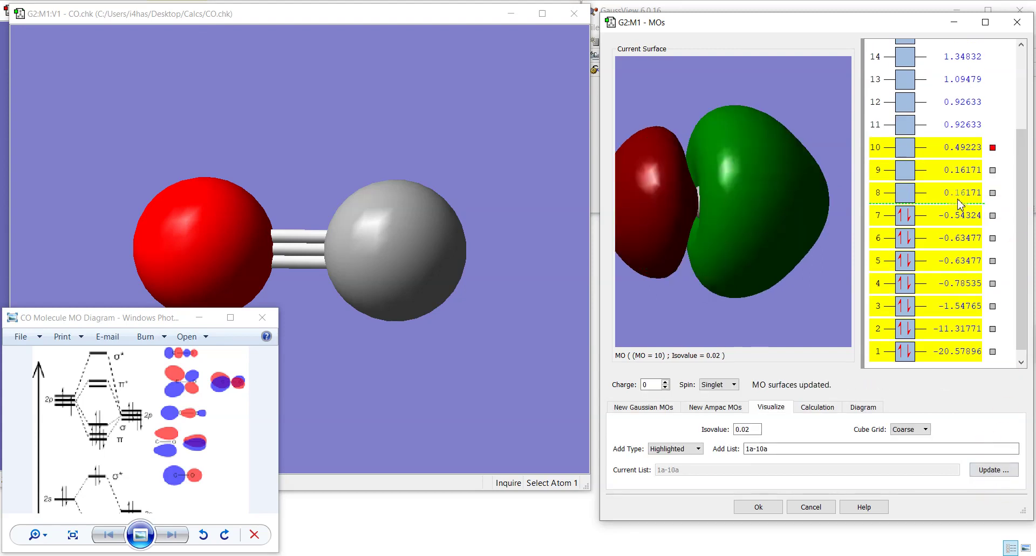
Display orbitals 8, 9 and 10 of CO, rotating the surfaces to compare them with the π* and σ* orbitals in the MO diagram.
click(993, 171)
drag(788, 279, 782, 201)
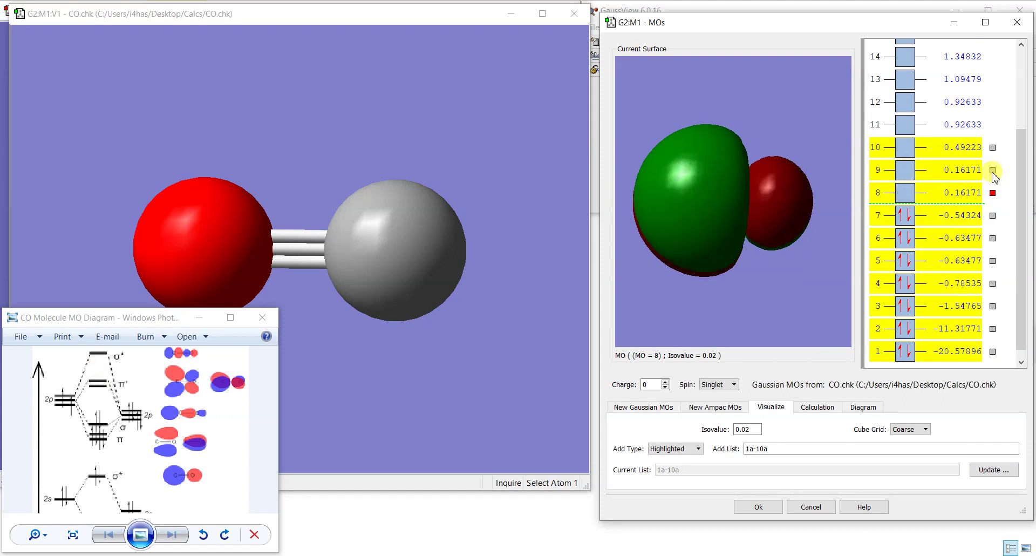
click(992, 148)
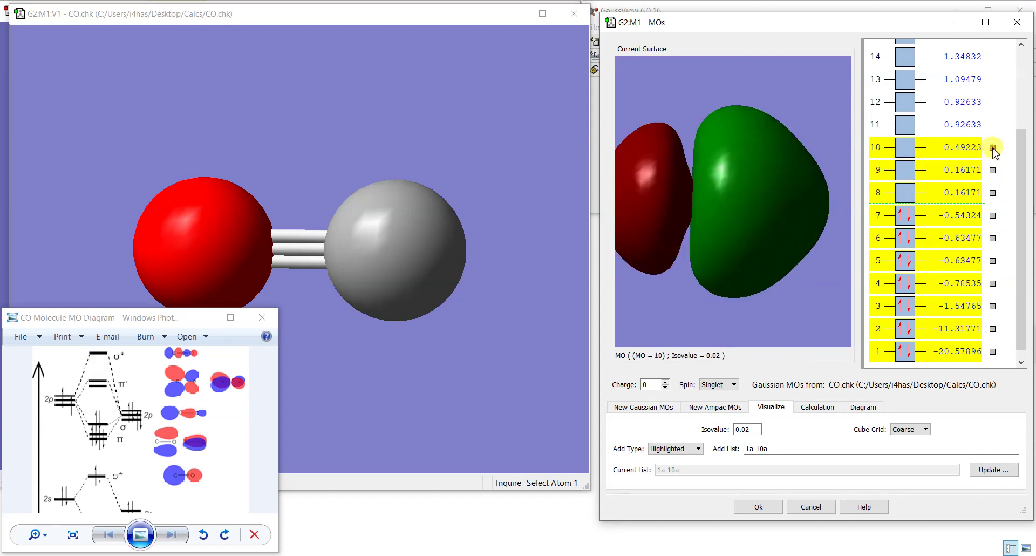
mouse_move(742, 273)
mouse_down()
mouse_move(744, 185)
mouse_move(757, 190)
mouse_move(740, 266)
mouse_up()
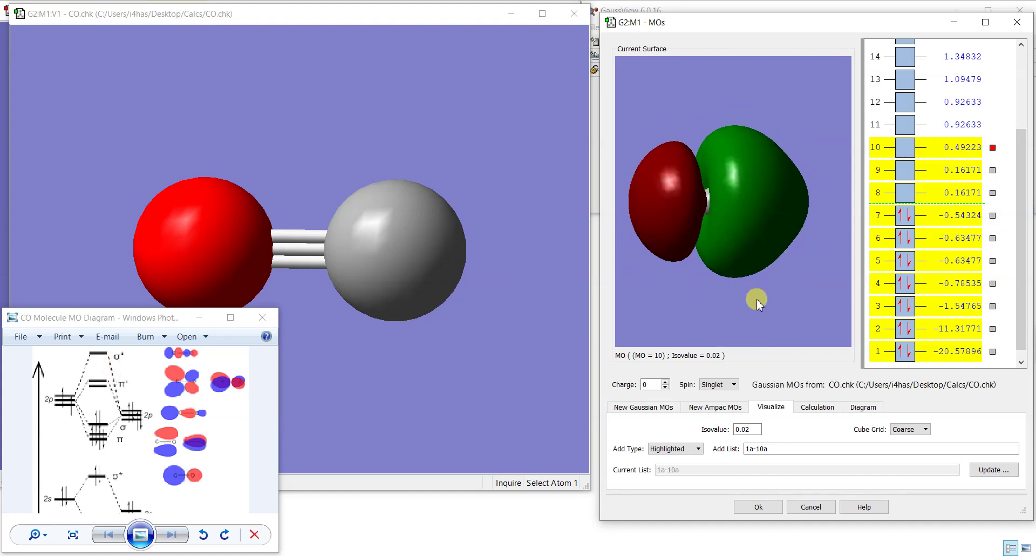
drag(1028, 150, 1025, 128)
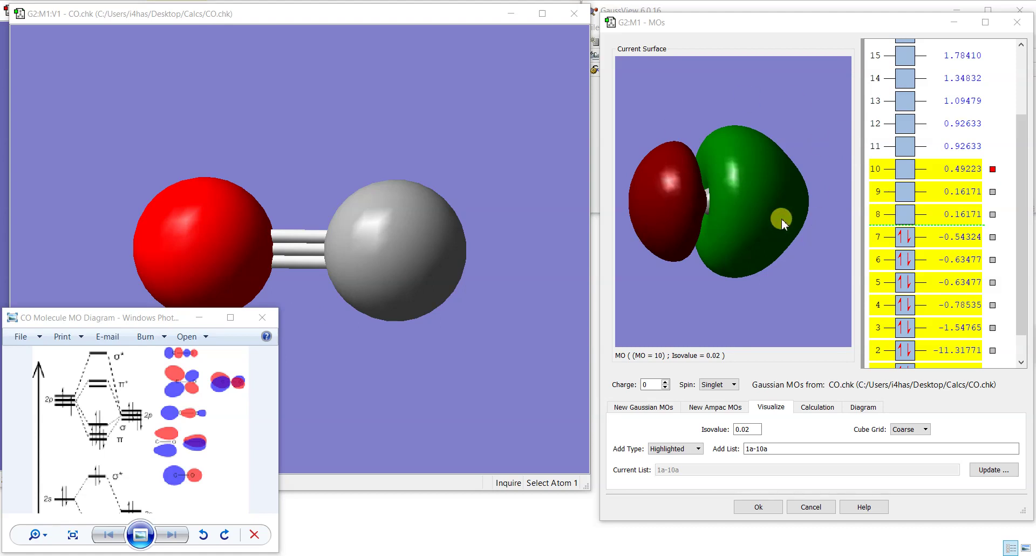
Close the CO MO diagram image and the molecular orbital editor.
click(254, 323)
right_click(786, 203)
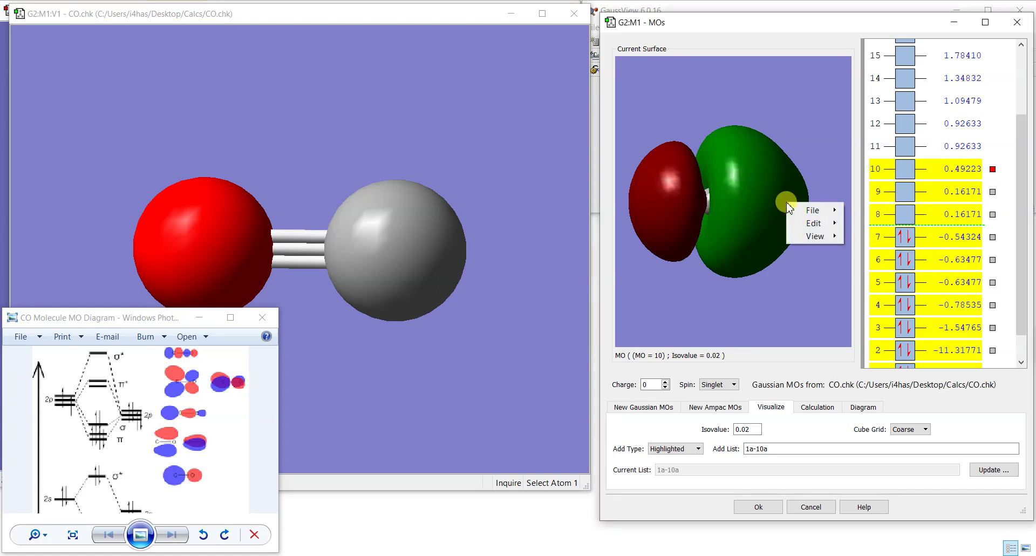
click(748, 22)
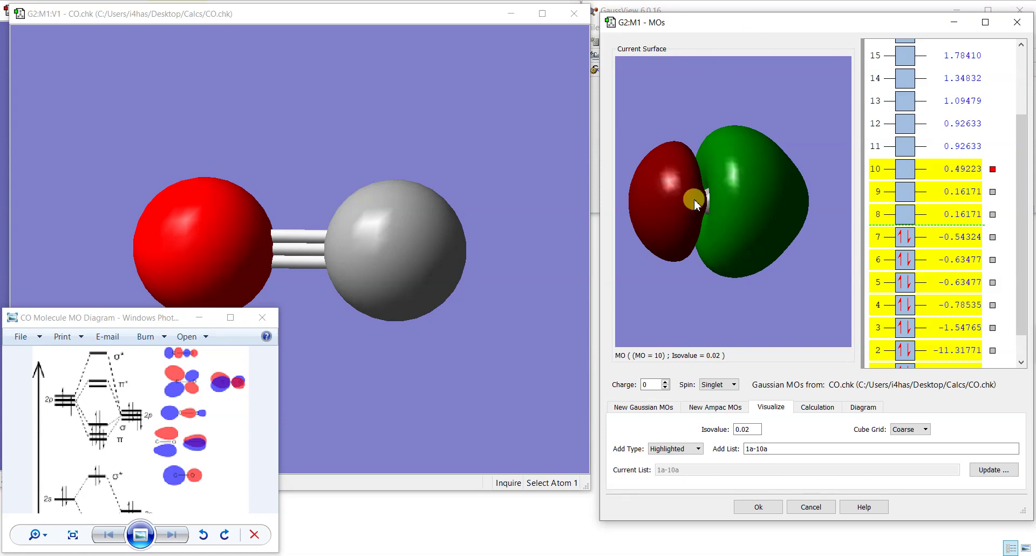
click(265, 323)
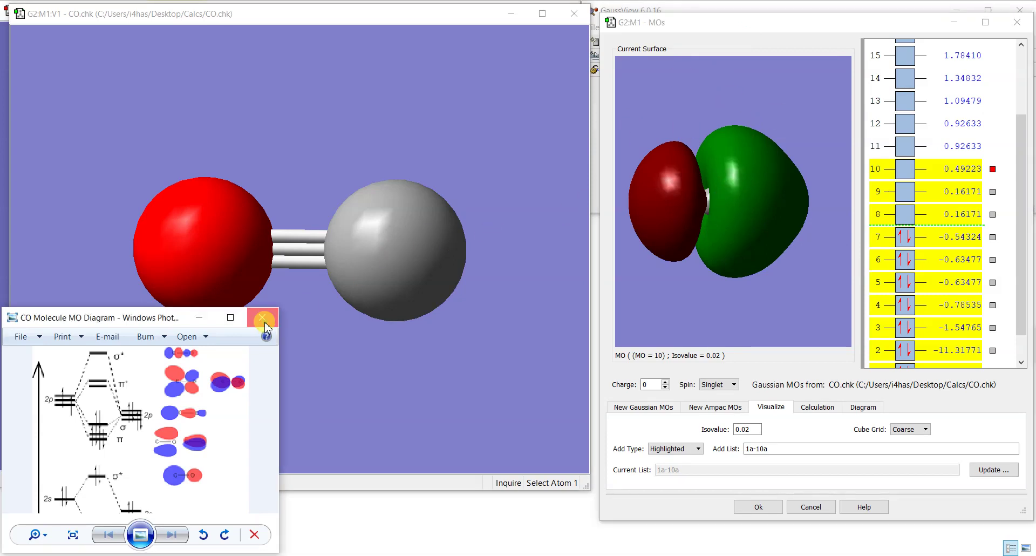
click(1017, 30)
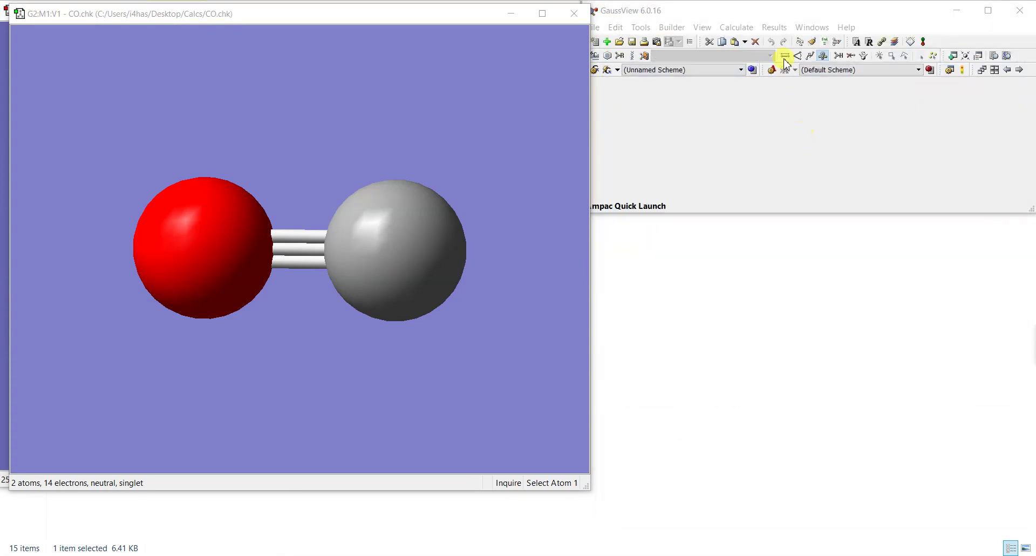
Open Surfaces and Contours for the CO molecule, enlarge the dialog and look through the available orbital cubes.
click(774, 27)
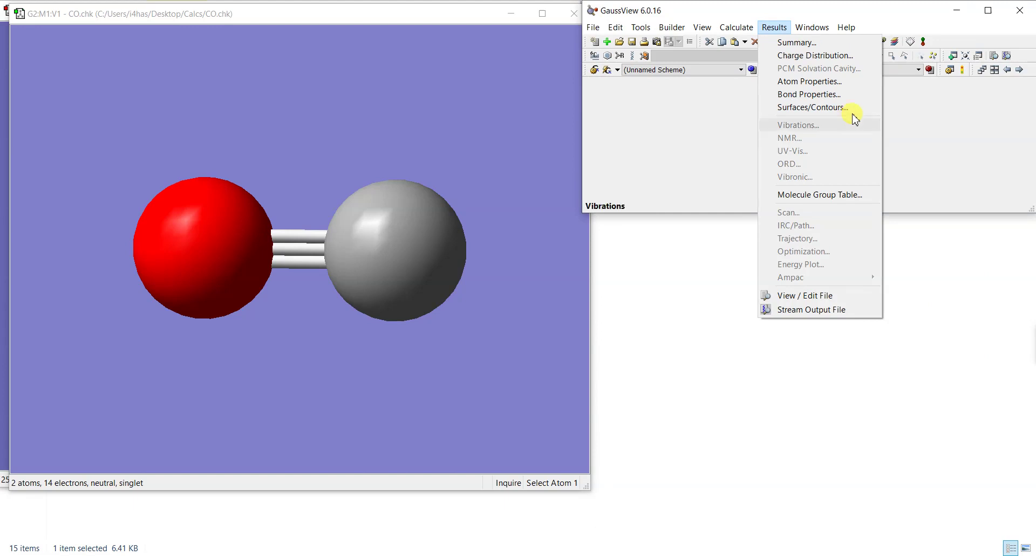
click(790, 107)
drag(766, 104, 861, 93)
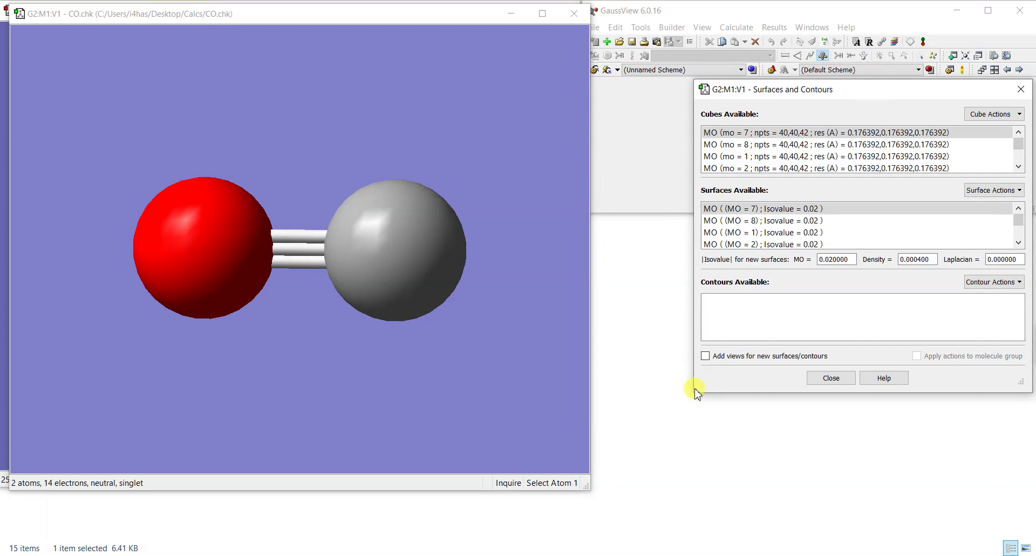
drag(692, 390, 608, 519)
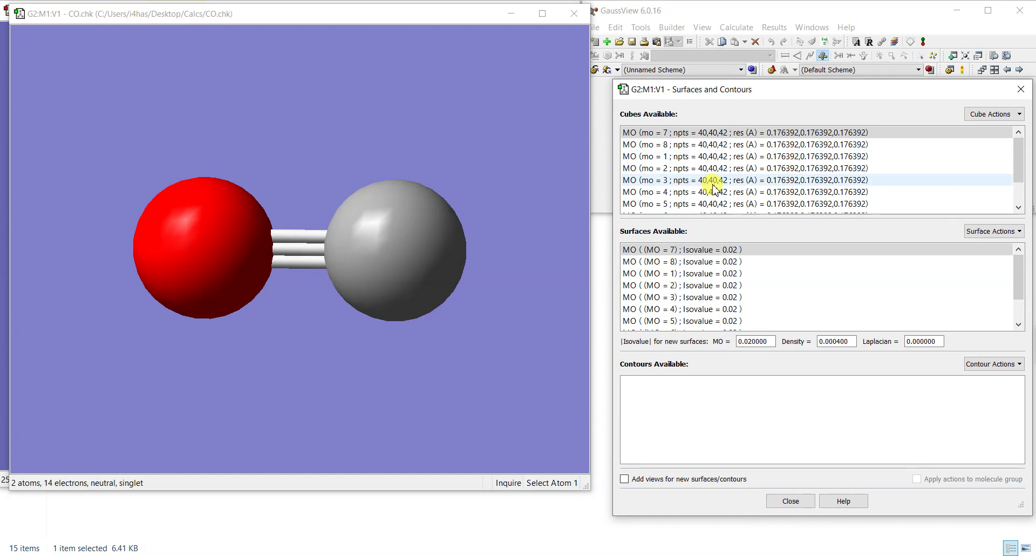
scroll(712, 193, down, 1)
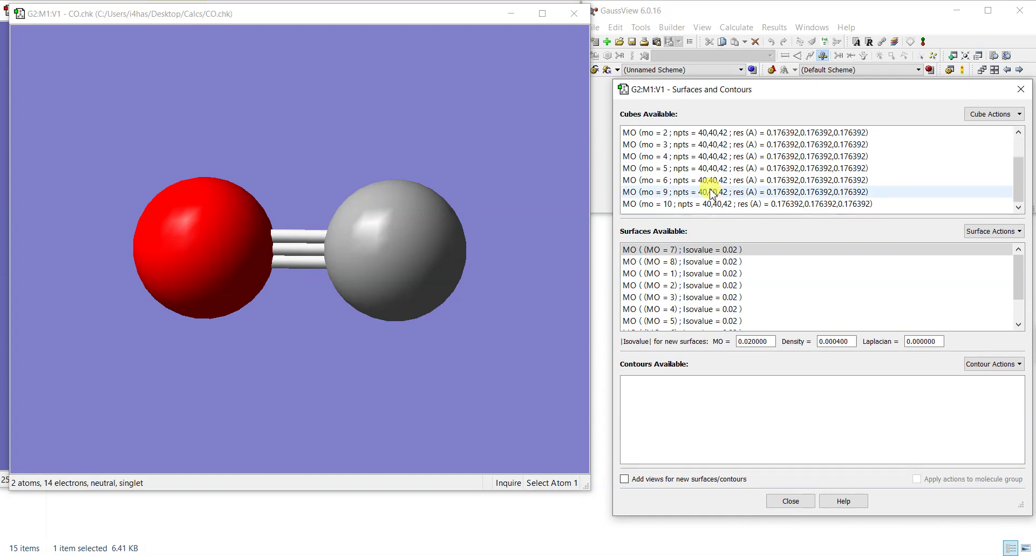
Reopen the molecular orbital editor to view orbital 7 of CO from the side, and close the editor.
click(925, 44)
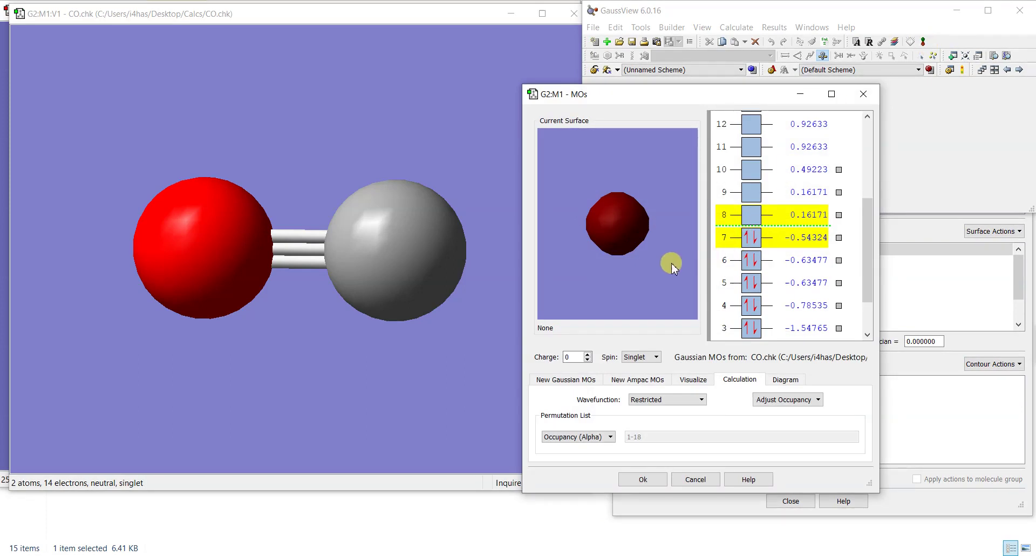
click(839, 238)
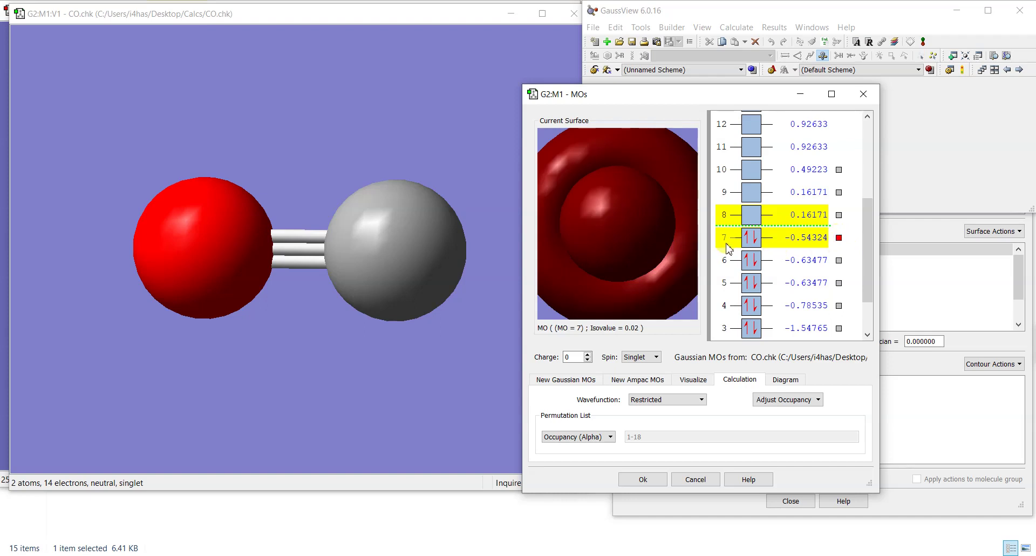
drag(581, 235, 744, 218)
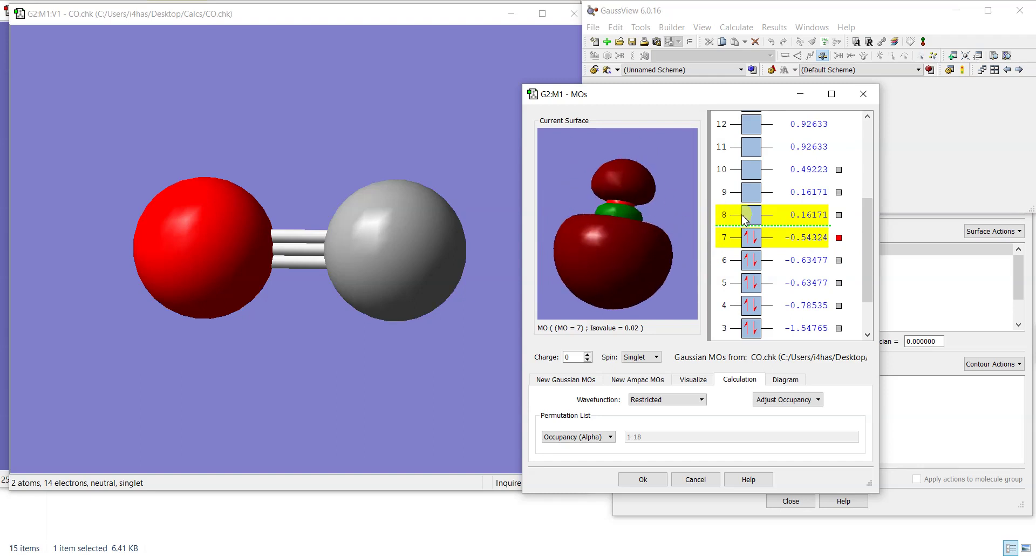
click(863, 94)
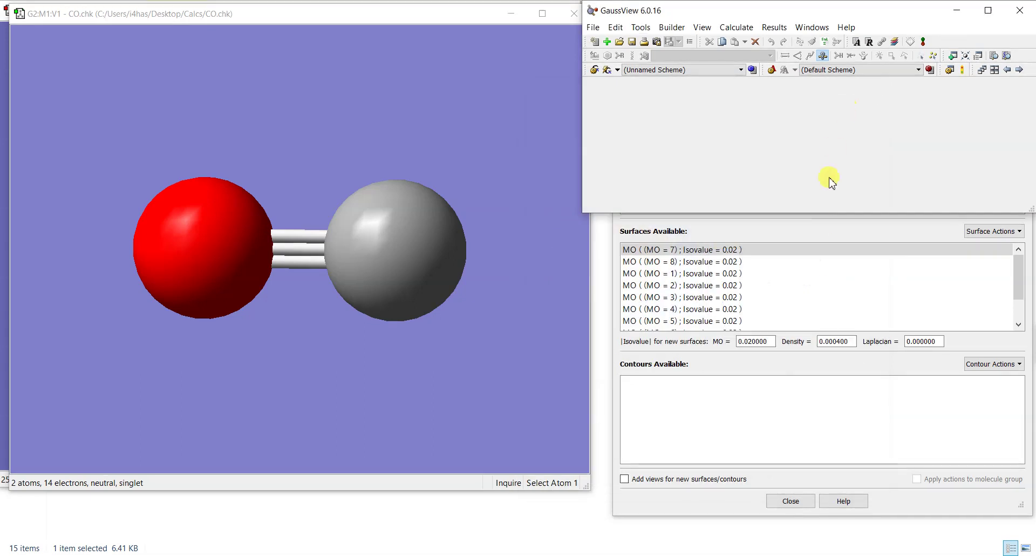
Show the existing orbital 7 surface with isovalue 0.02 on the CO molecule and rotate it to a suitable angle.
click(824, 229)
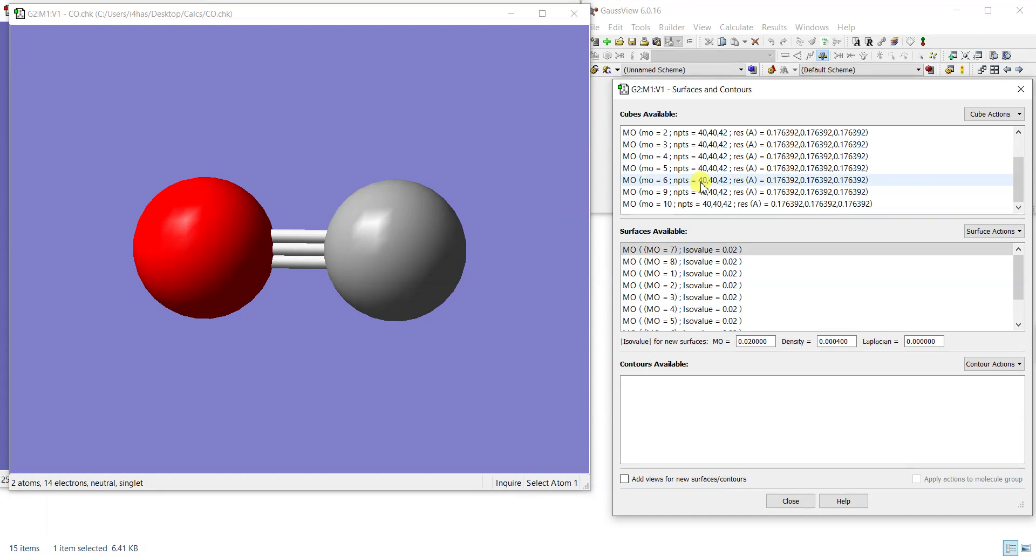
scroll(713, 191, up, 1)
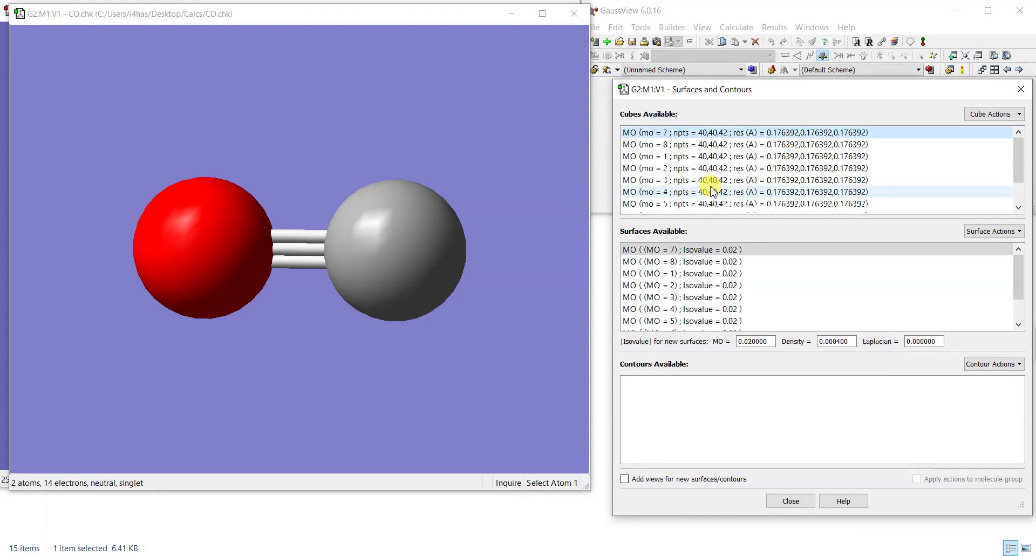
click(670, 135)
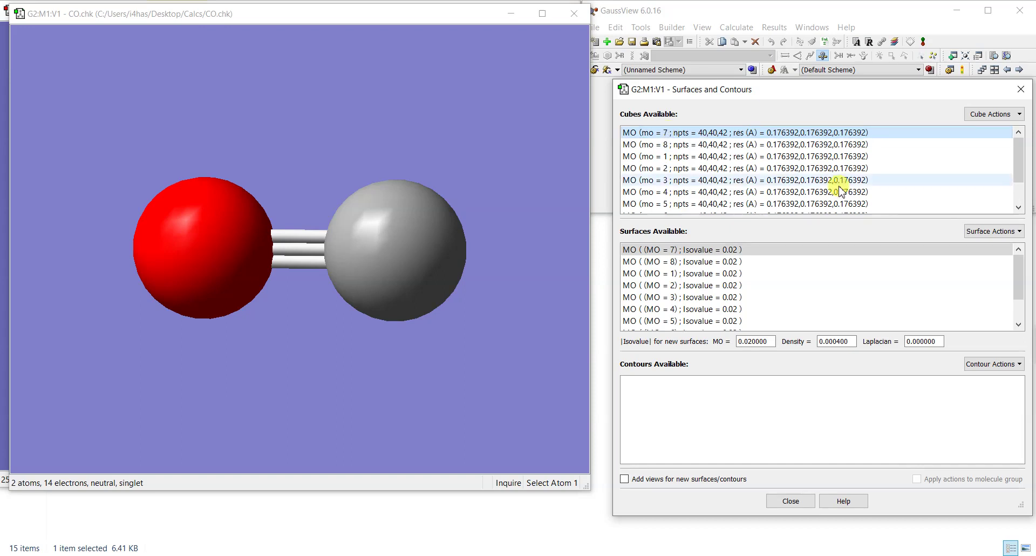
click(1005, 232)
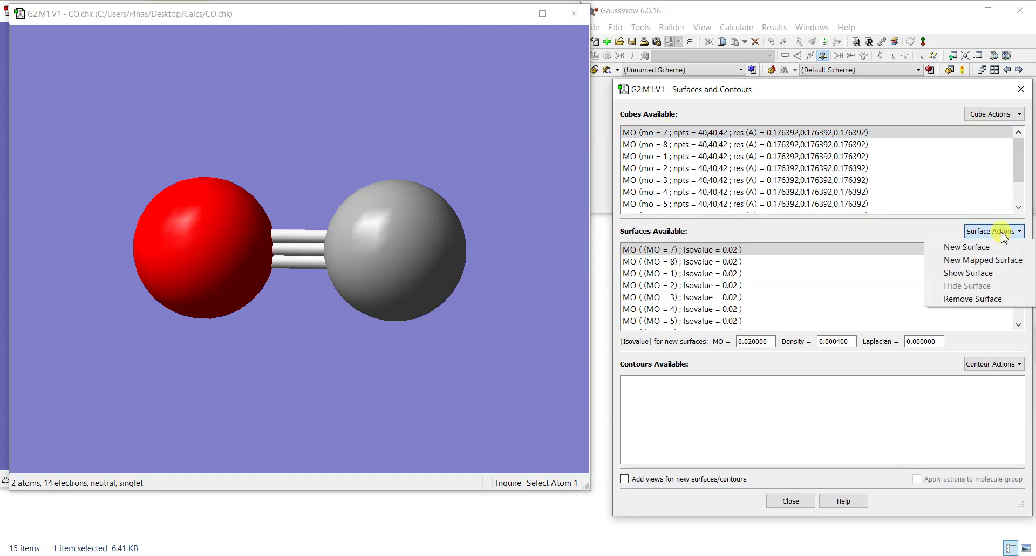
click(975, 278)
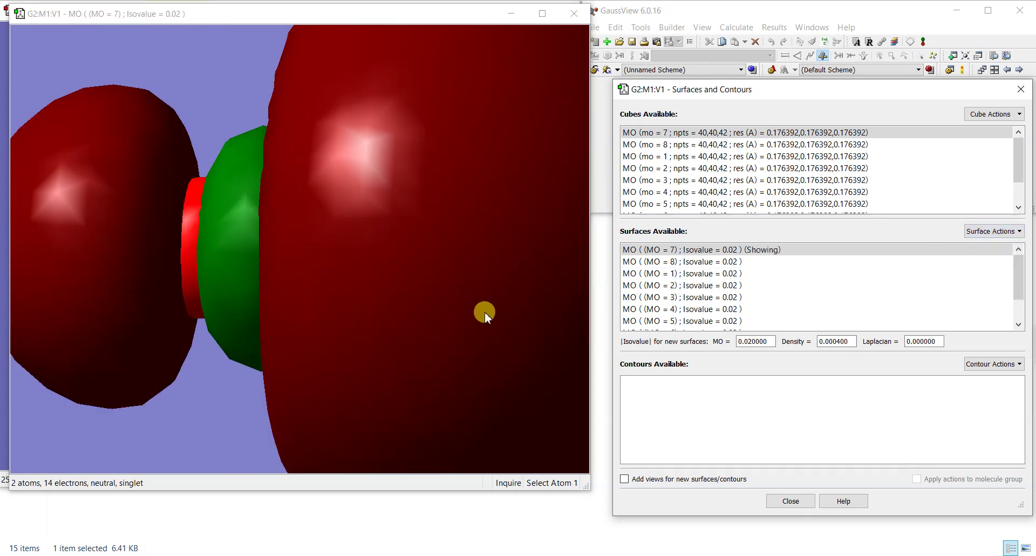
scroll(381, 295, down, 8)
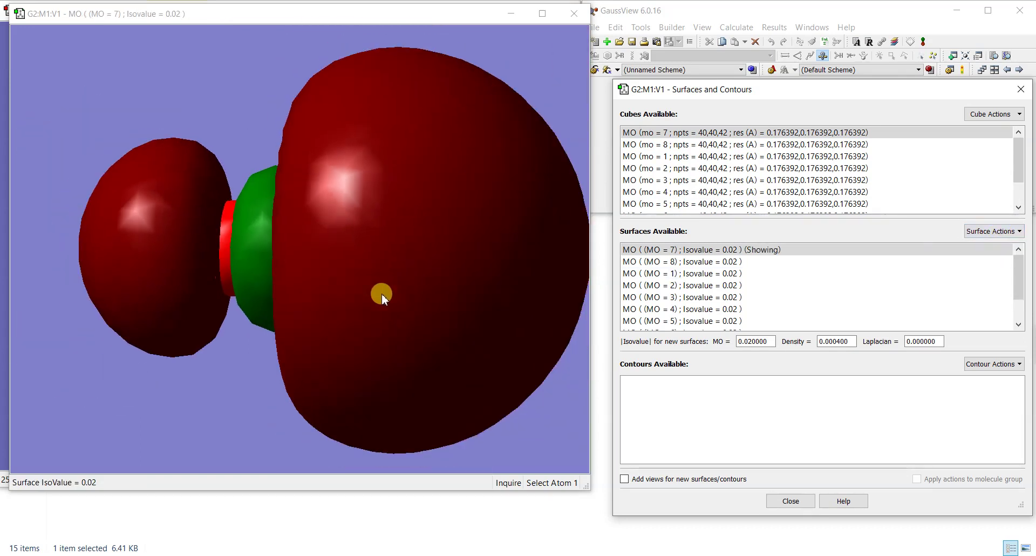
scroll(380, 293, down, 2)
drag(399, 273, 345, 279)
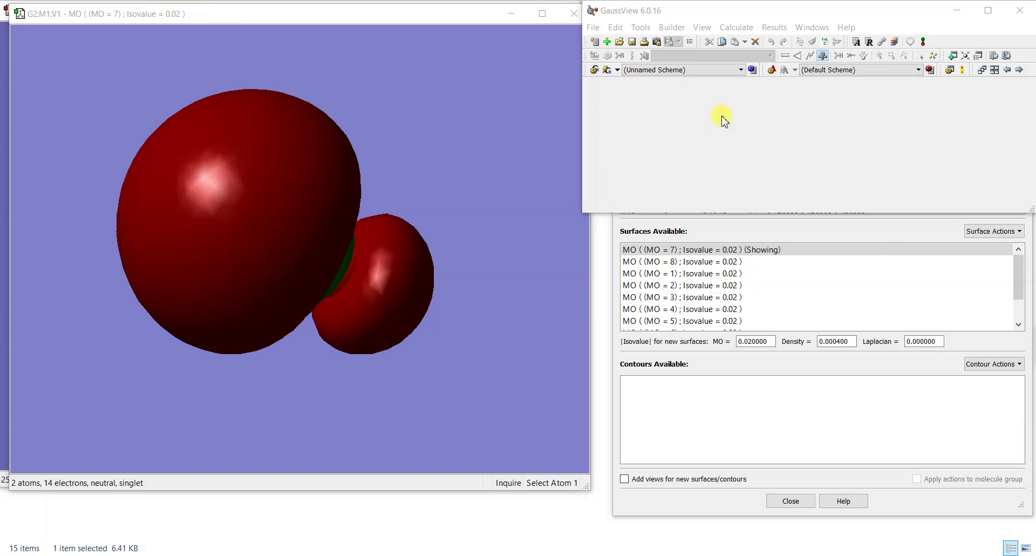
Start saving an image of the orbital 7 surface view and choose PNG as the file type.
click(593, 28)
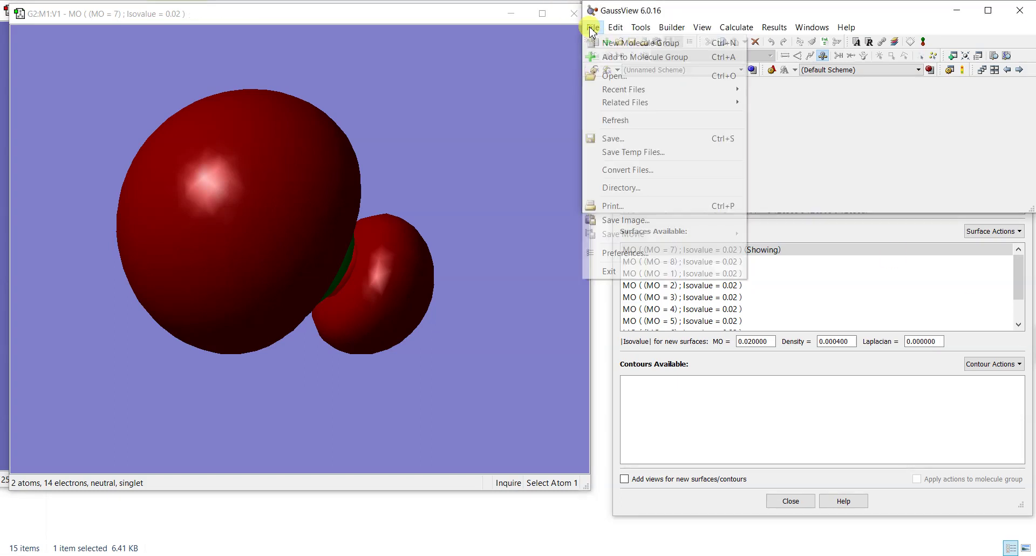
click(652, 219)
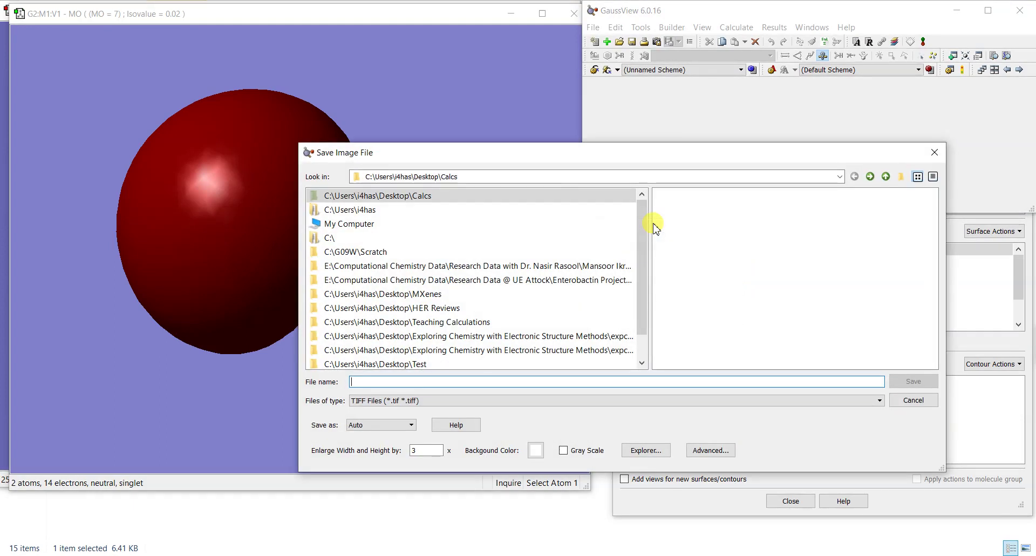
drag(555, 153, 572, 30)
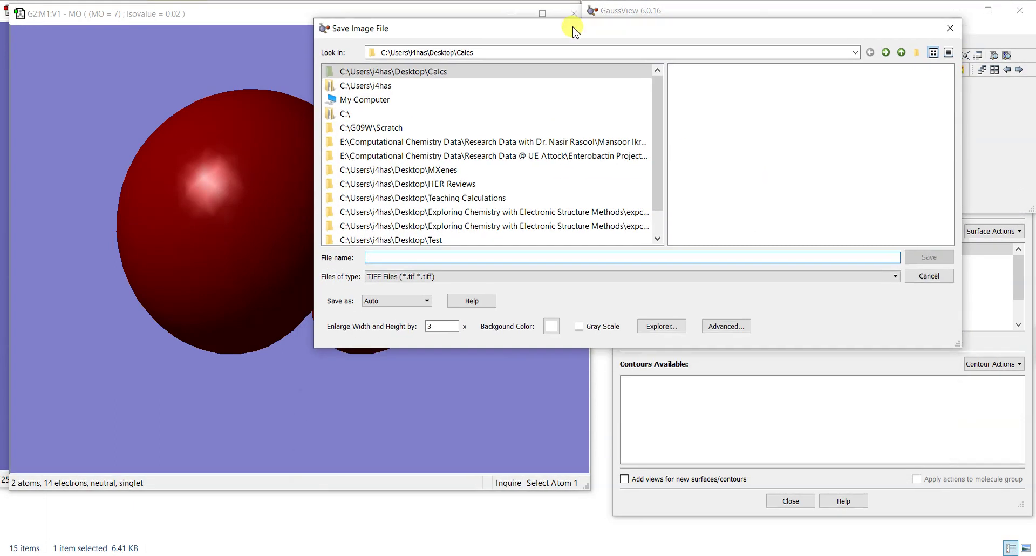
click(382, 277)
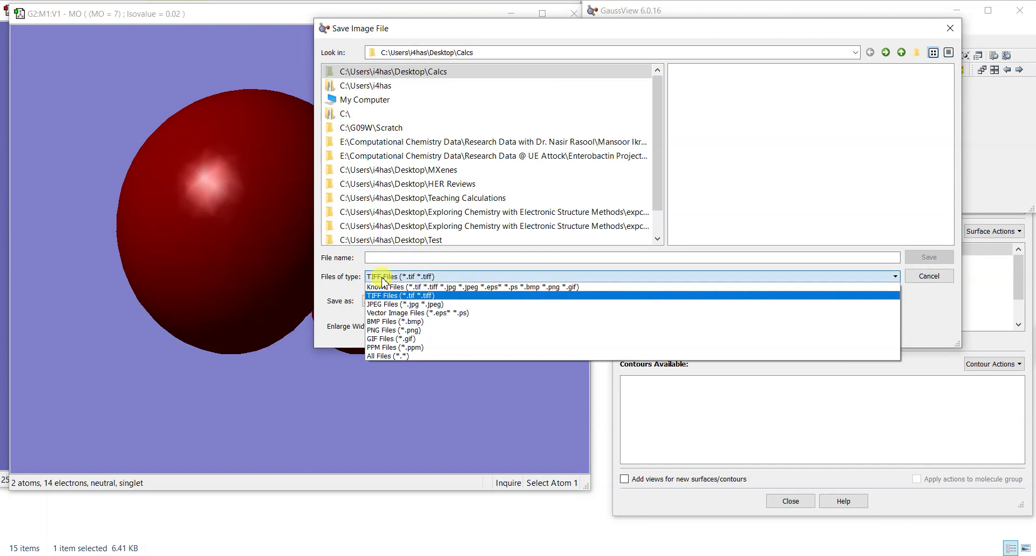
click(387, 329)
Name the image CO-LUMO and save it in the Calcs folder, keeping the white background color.
click(397, 258)
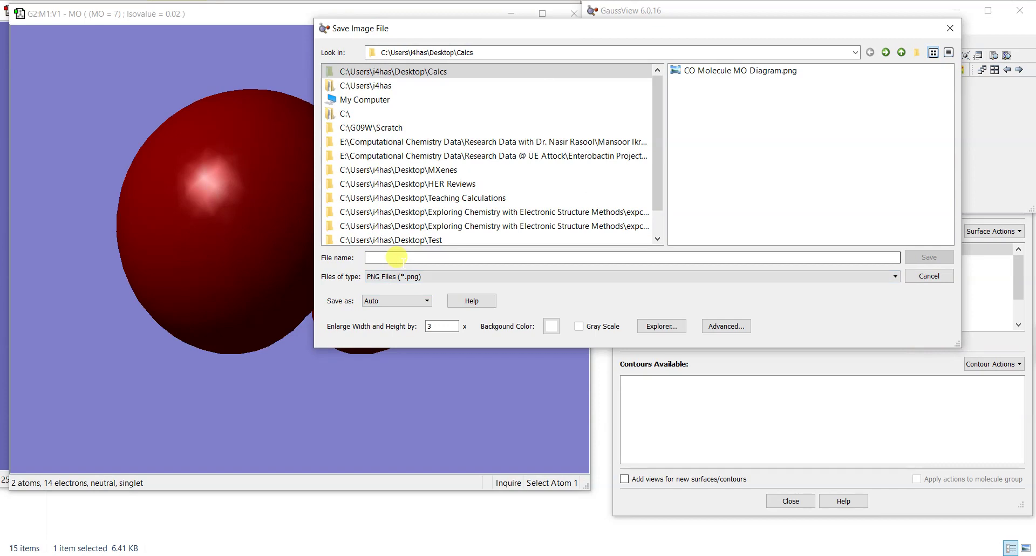
text(C)
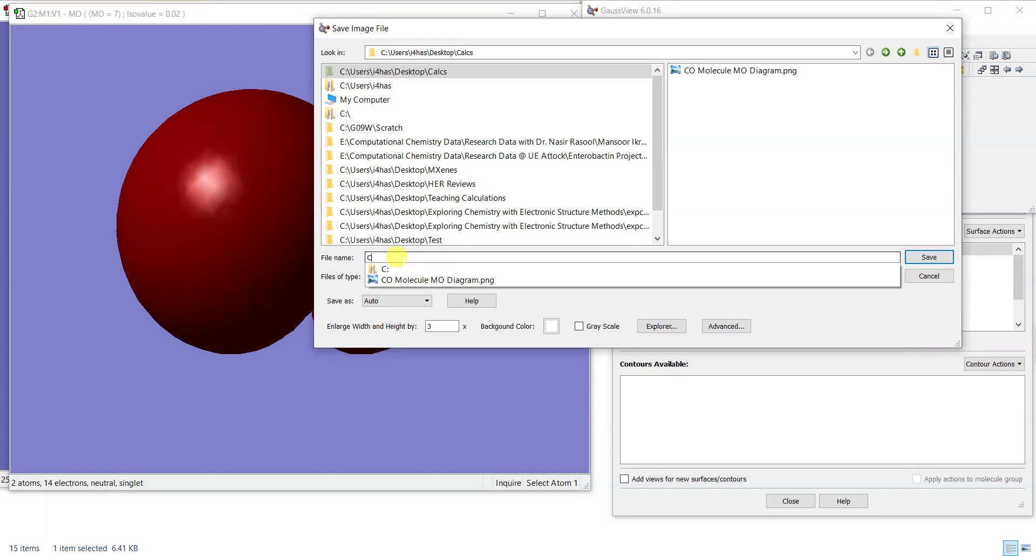
text(O-LUMO)
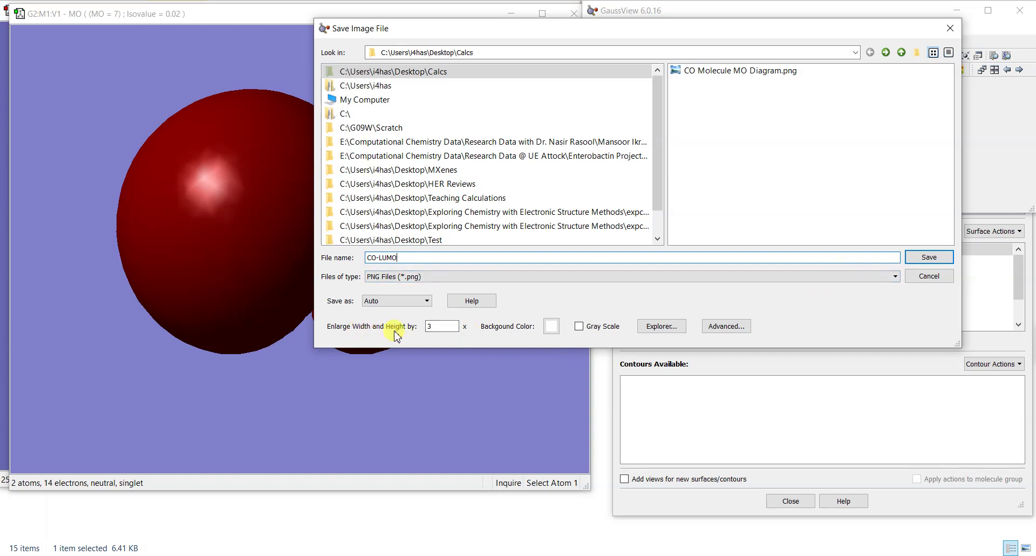
double_click(451, 327)
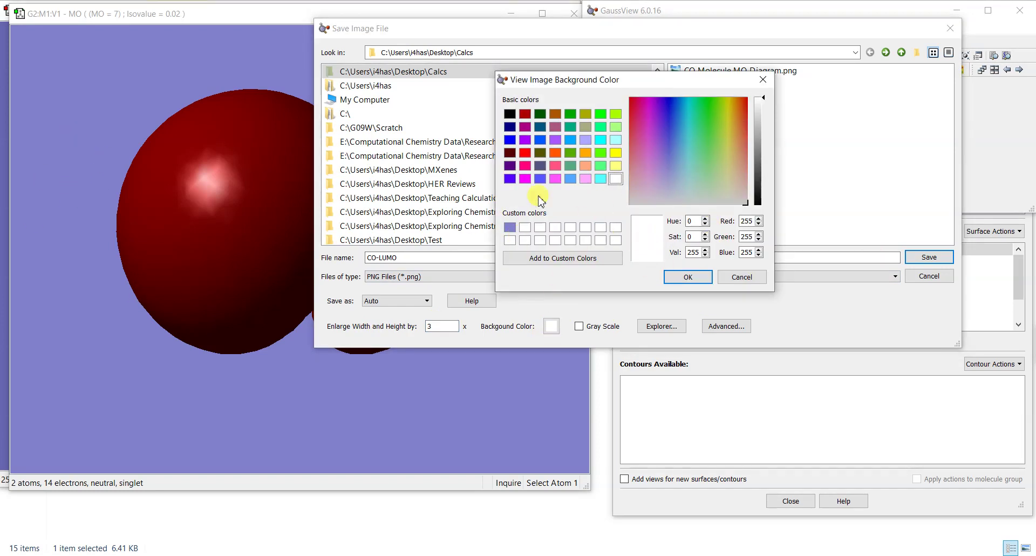
click(741, 277)
click(928, 259)
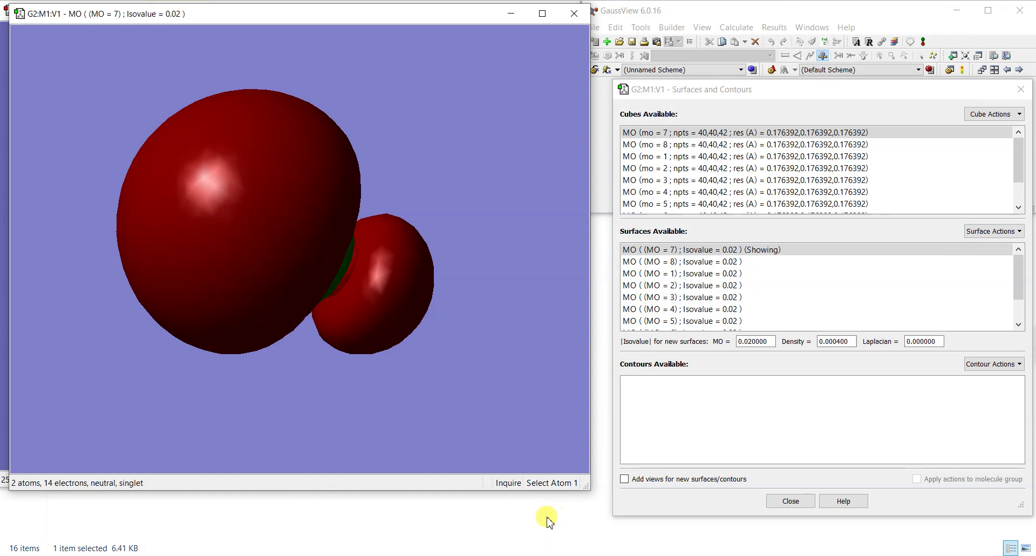
Switch to File Explorer, view the saved CO-LUMO image in the Calcs folder and close the viewer.
click(546, 519)
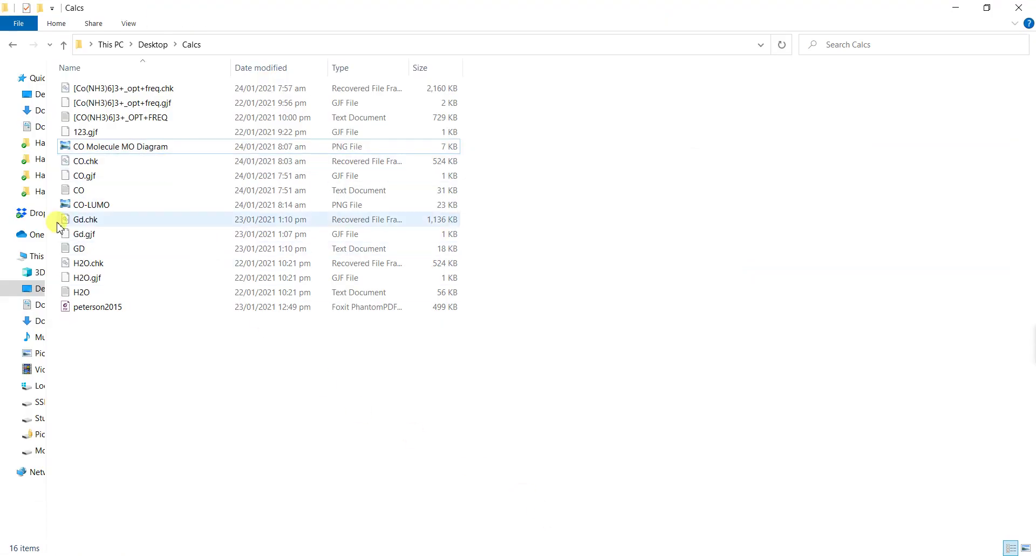
click(95, 212)
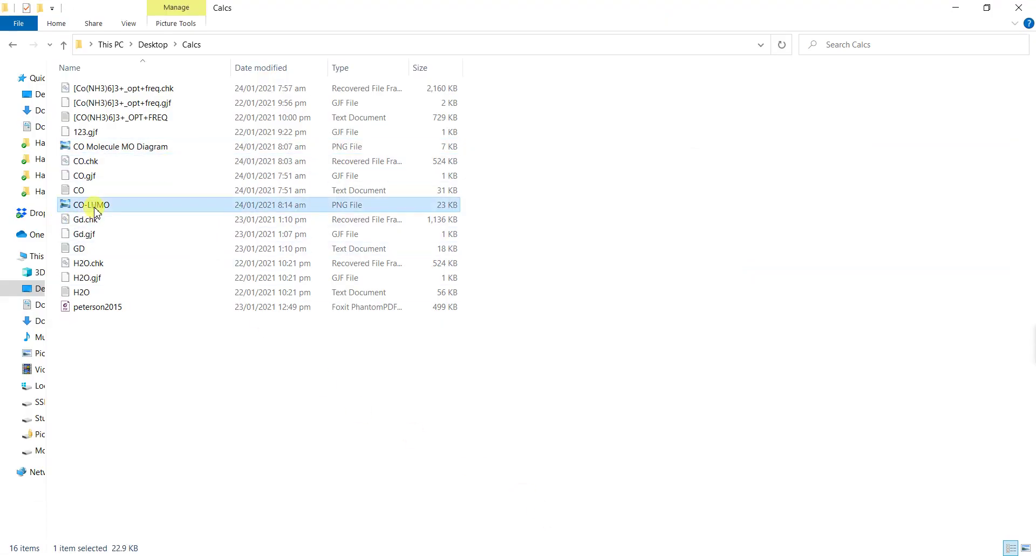
double_click(95, 212)
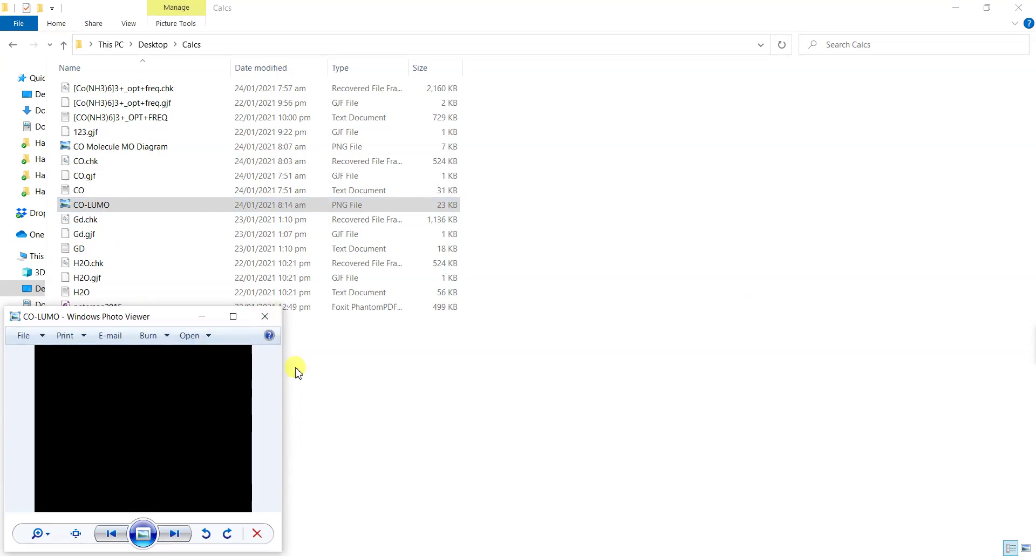
click(267, 323)
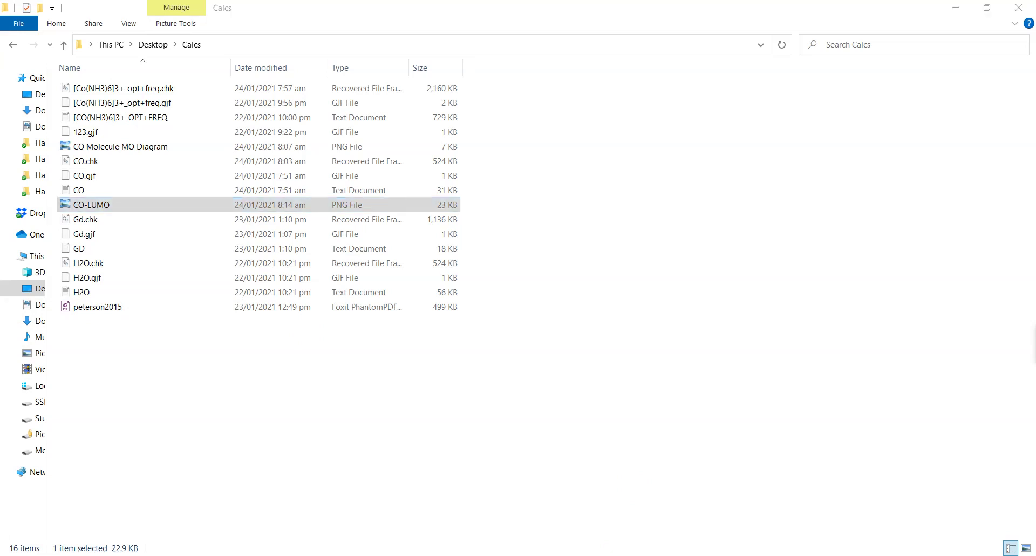
Return to GaussView, close the program and refresh the Calcs folder.
click(728, 509)
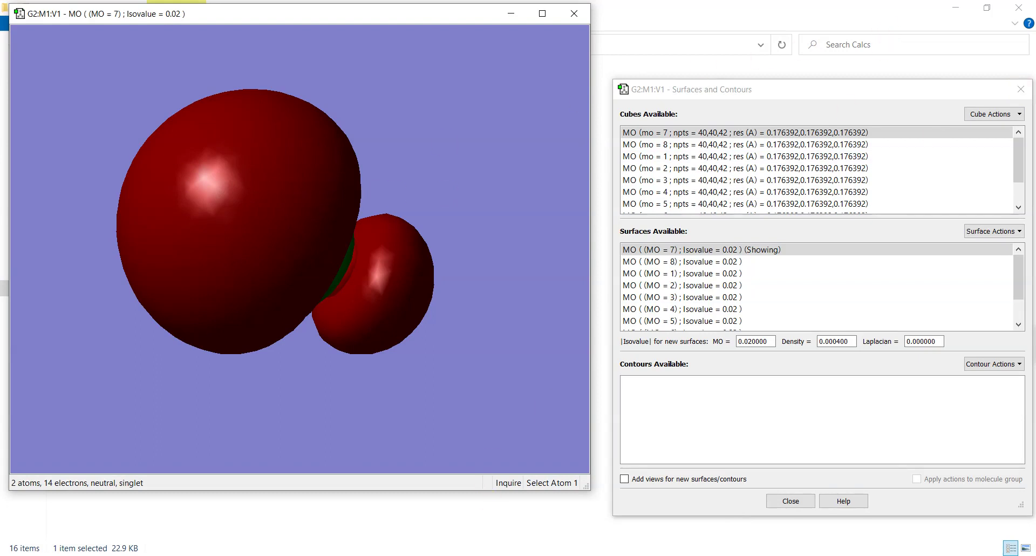
click(519, 515)
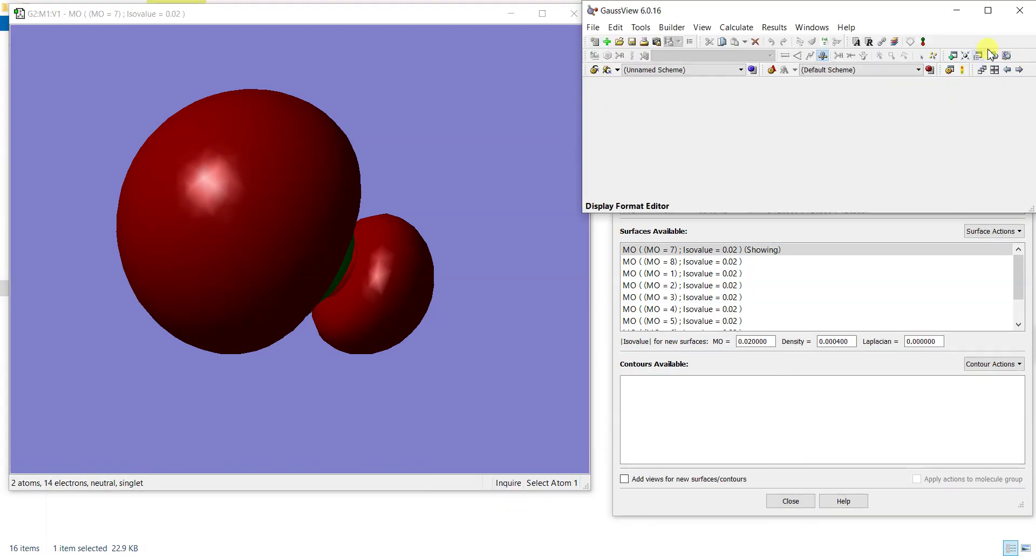
click(1020, 18)
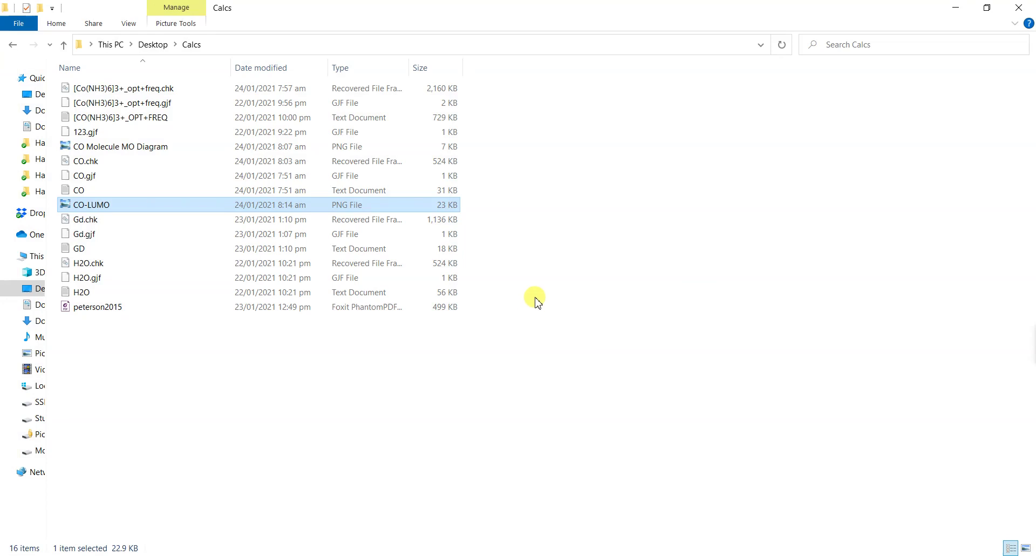
right_click(604, 154)
click(656, 212)
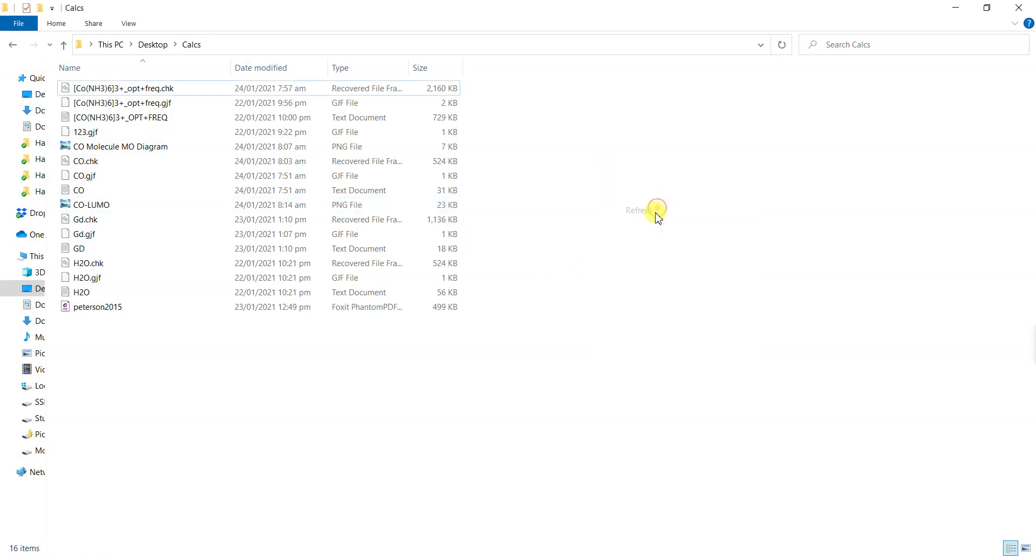
Restart GaussView, close the empty new molecule window and load CO.chk from the Calcs folder.
key(super)
click(483, 347)
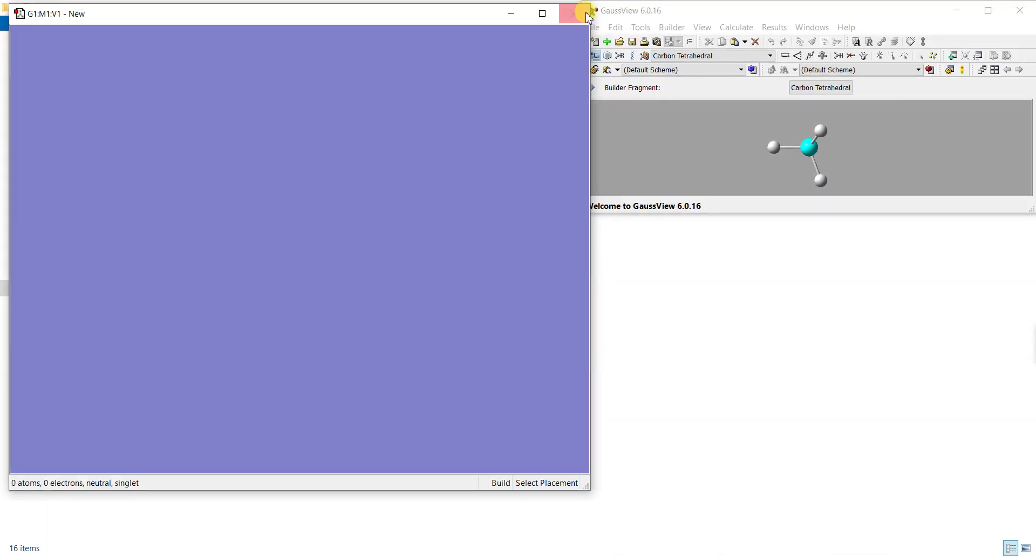
click(587, 16)
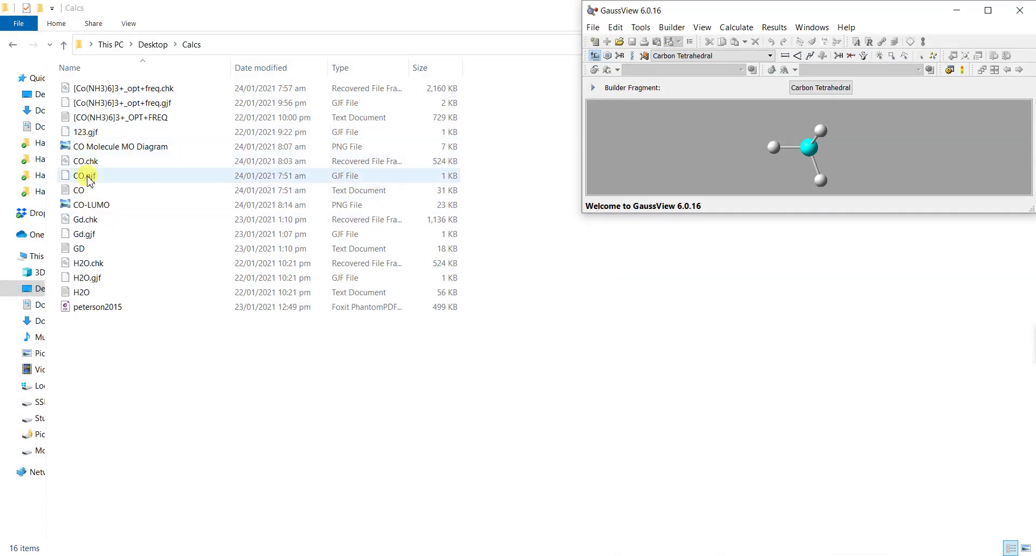
drag(84, 161, 761, 105)
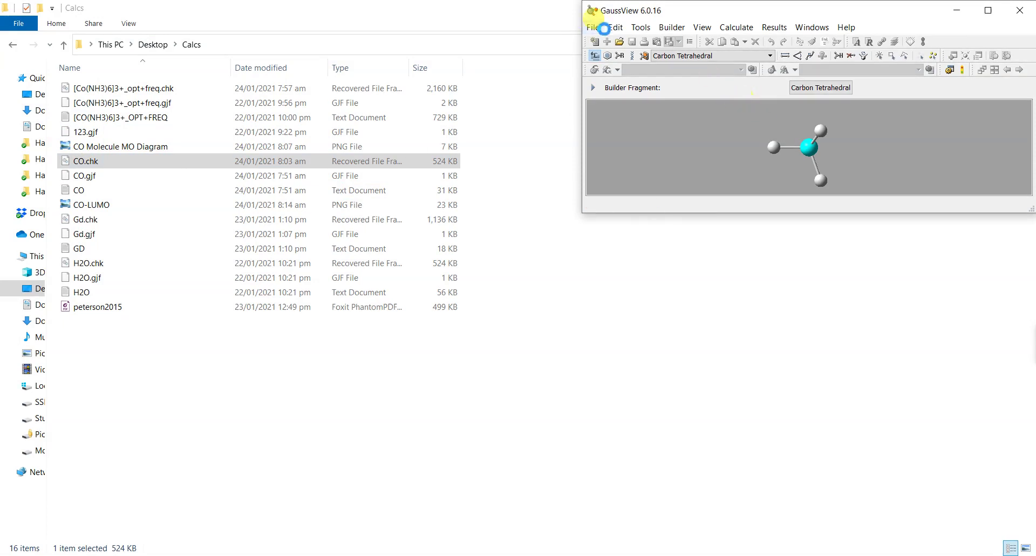
drag(453, 23, 446, 24)
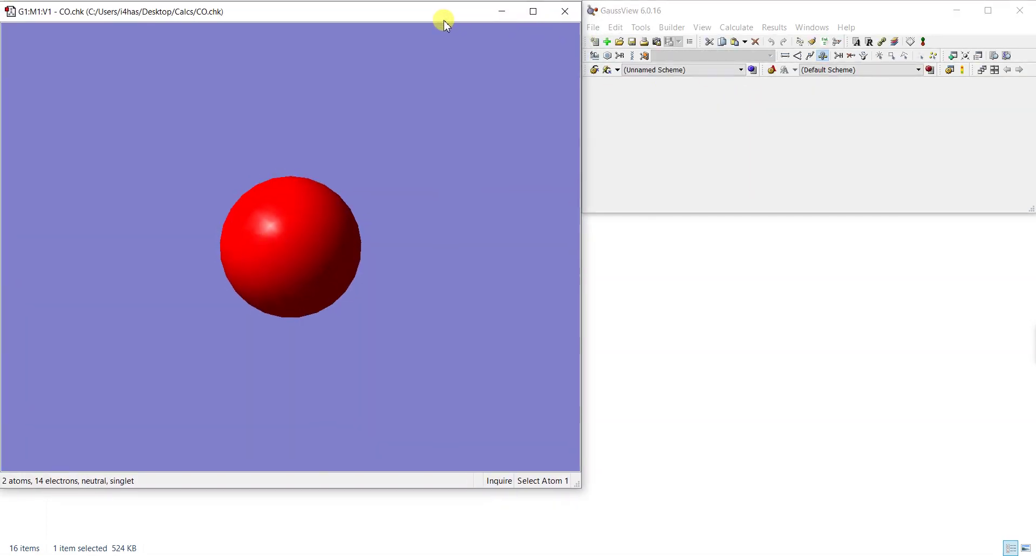
Open Surfaces and Contours for the CO molecule and place the dialog beside the molecule window.
click(777, 28)
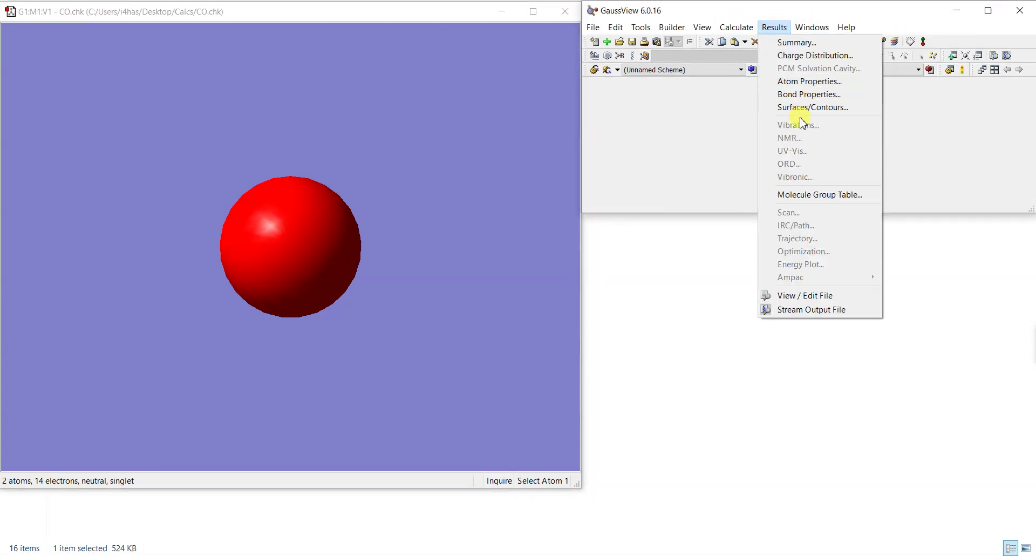
click(779, 94)
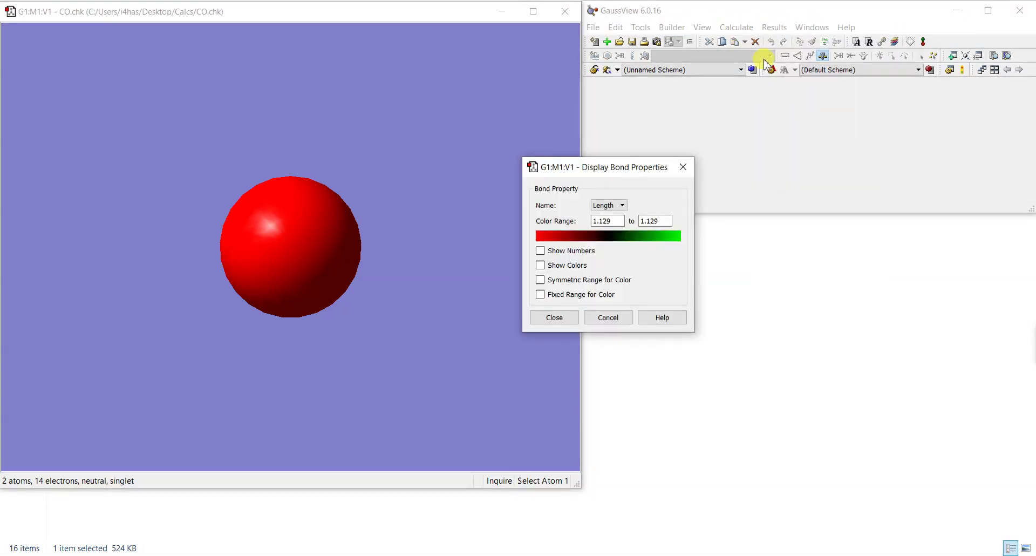
click(683, 167)
click(774, 27)
click(799, 108)
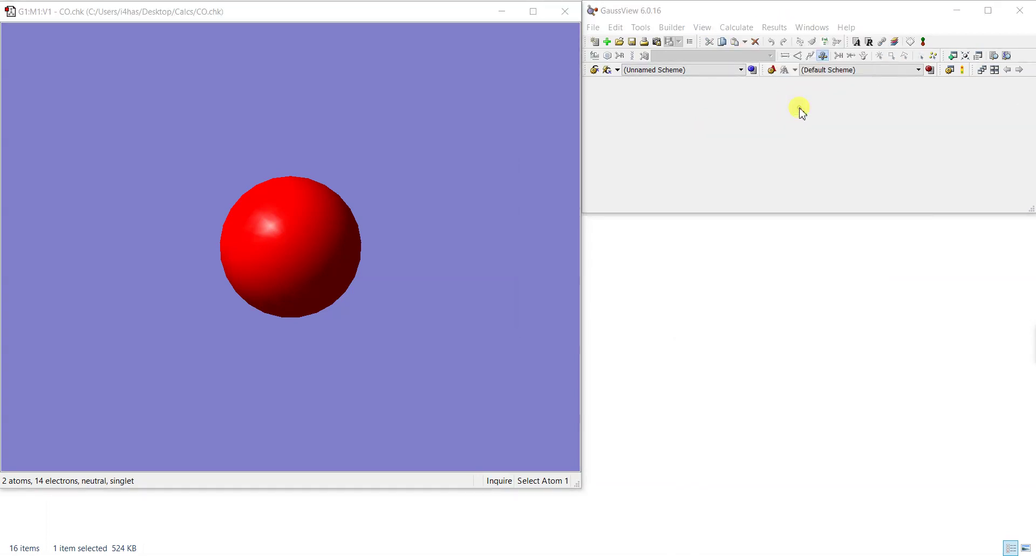
drag(728, 33, 831, 94)
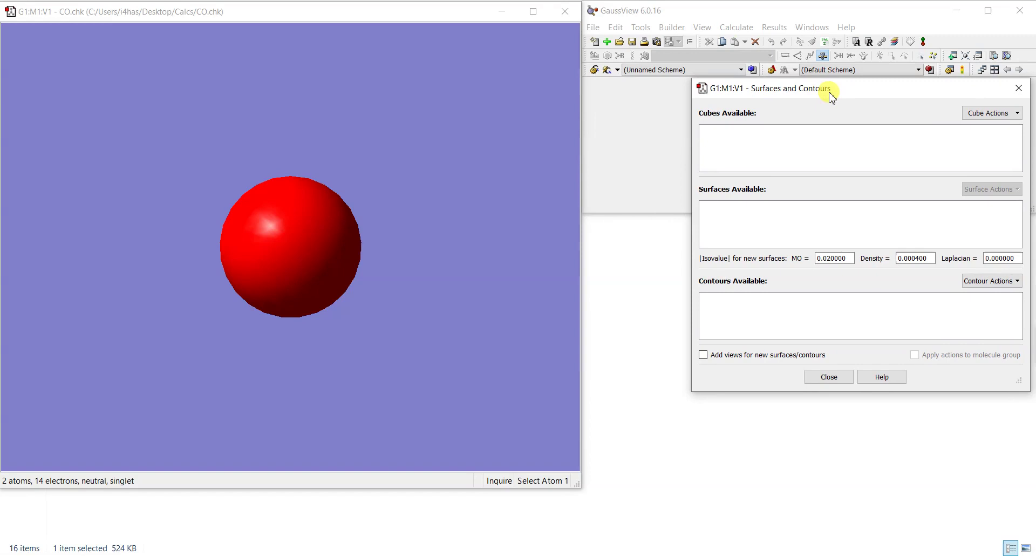
Generate new molecular orbital cubes for the HOMO and LUMO, orbitals 7 and 8, with a coarse grid.
click(975, 114)
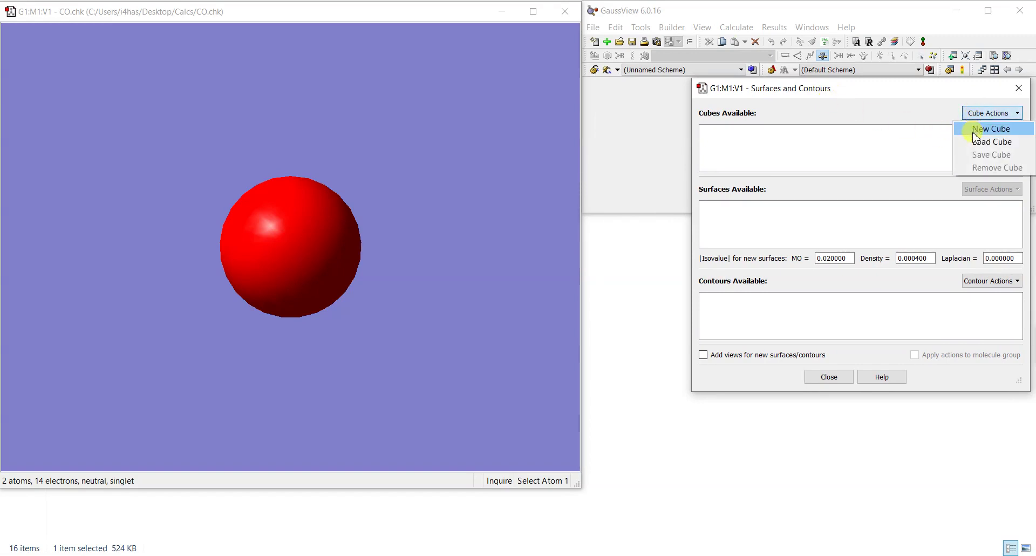
click(976, 132)
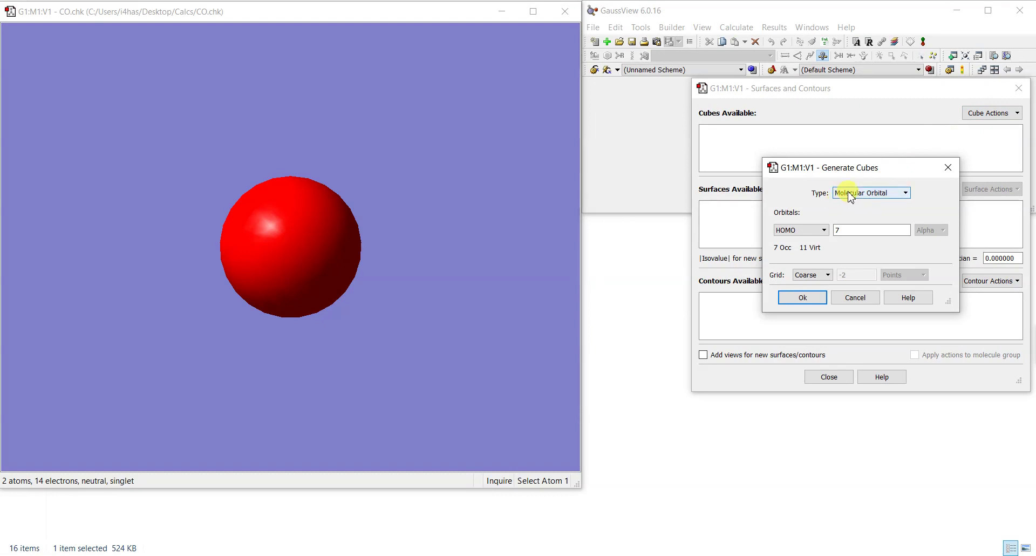
click(792, 230)
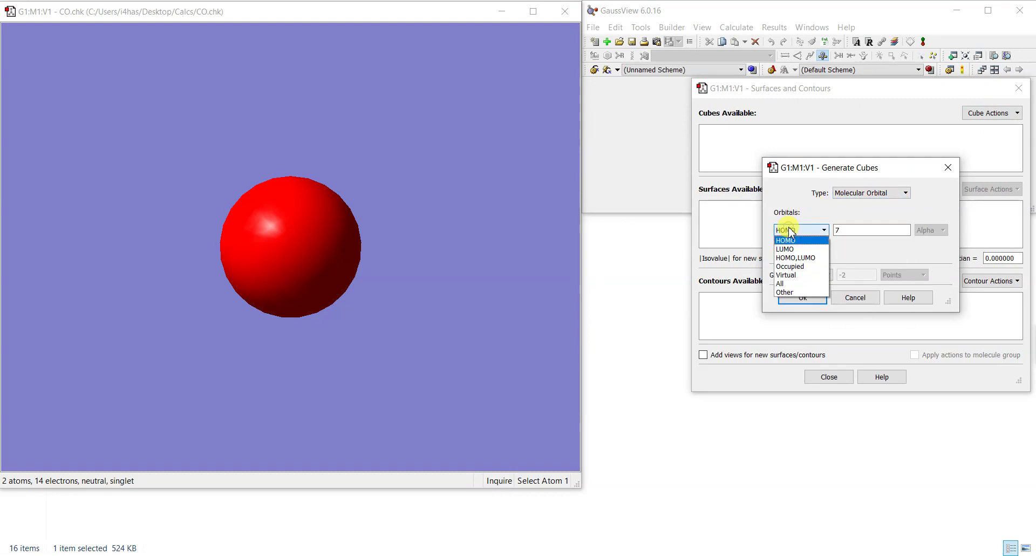
click(795, 255)
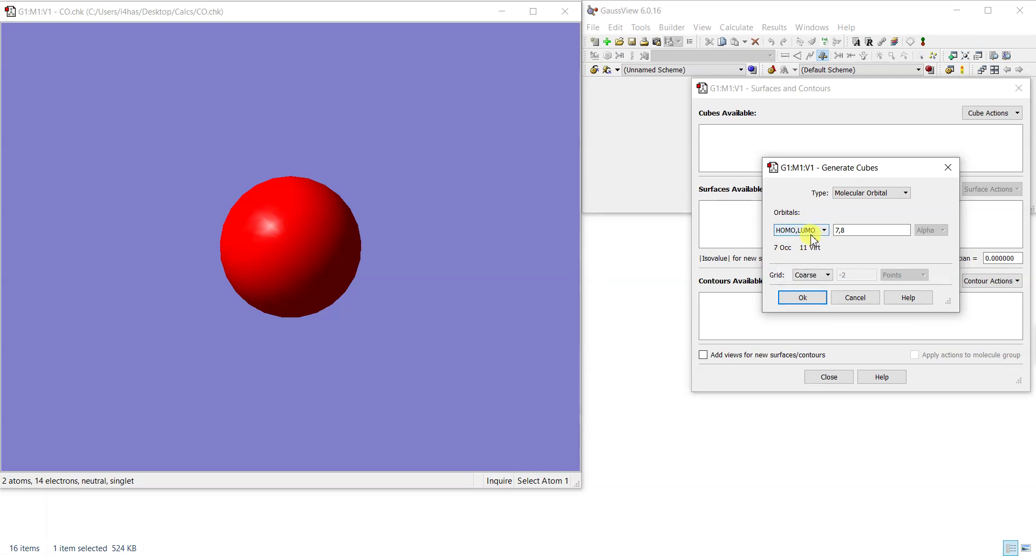
click(819, 232)
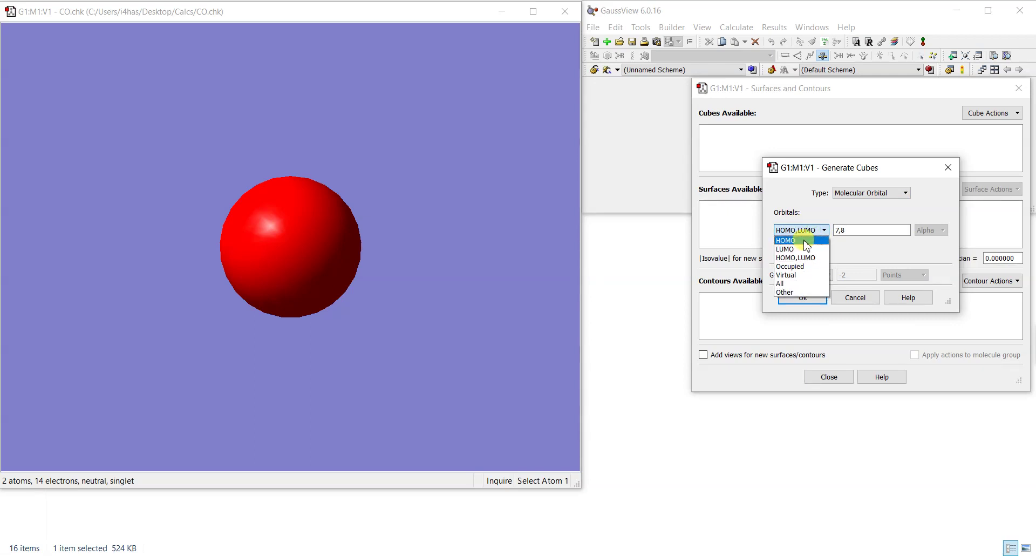
click(790, 232)
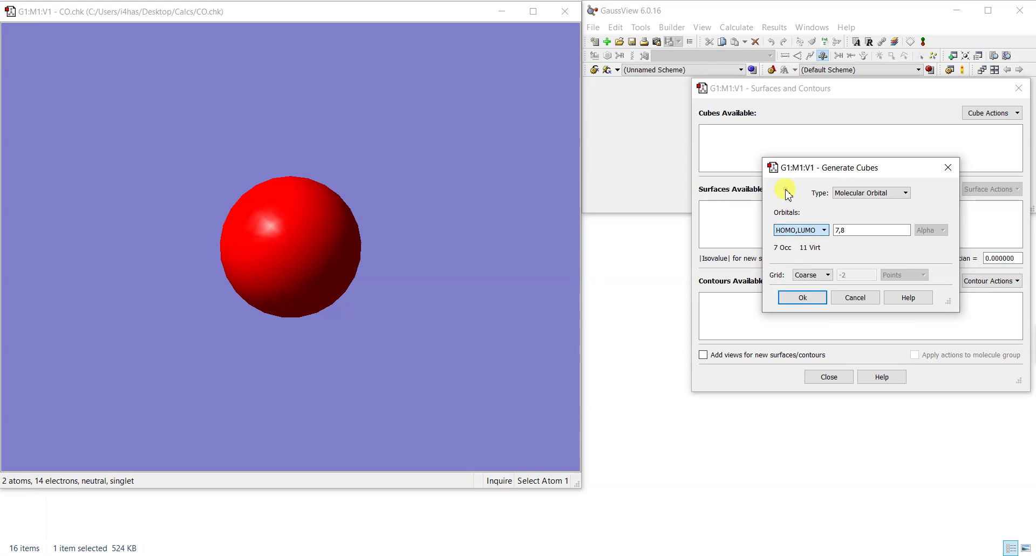
click(827, 298)
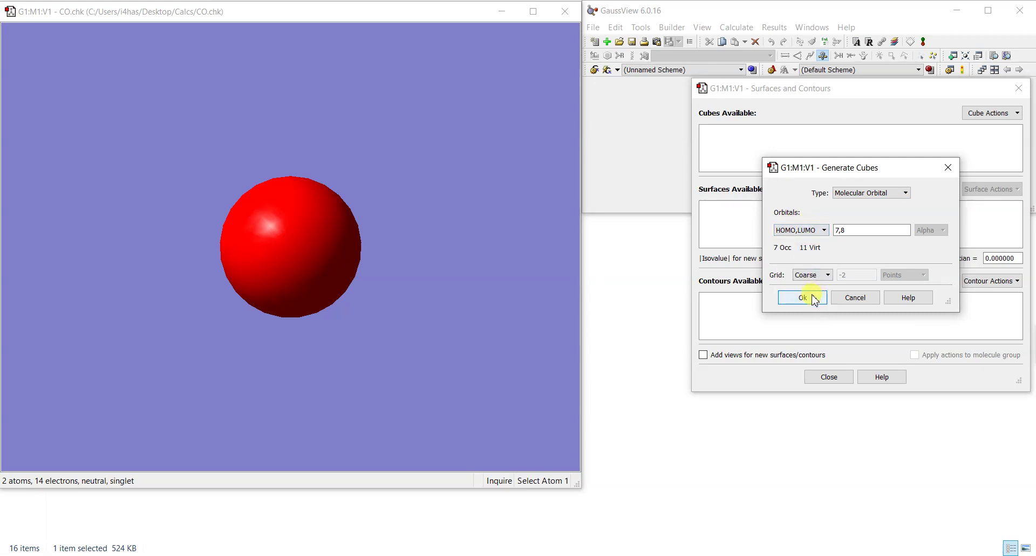
Create a new surface for the CO HOMO from the orbital 7 cube at an isovalue of 0.02.
drag(262, 265, 192, 254)
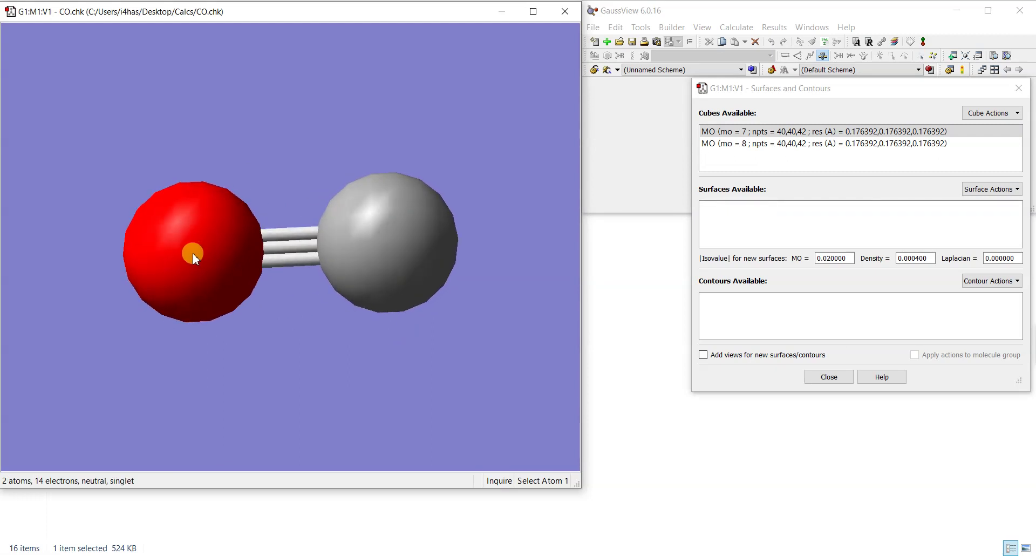
click(766, 131)
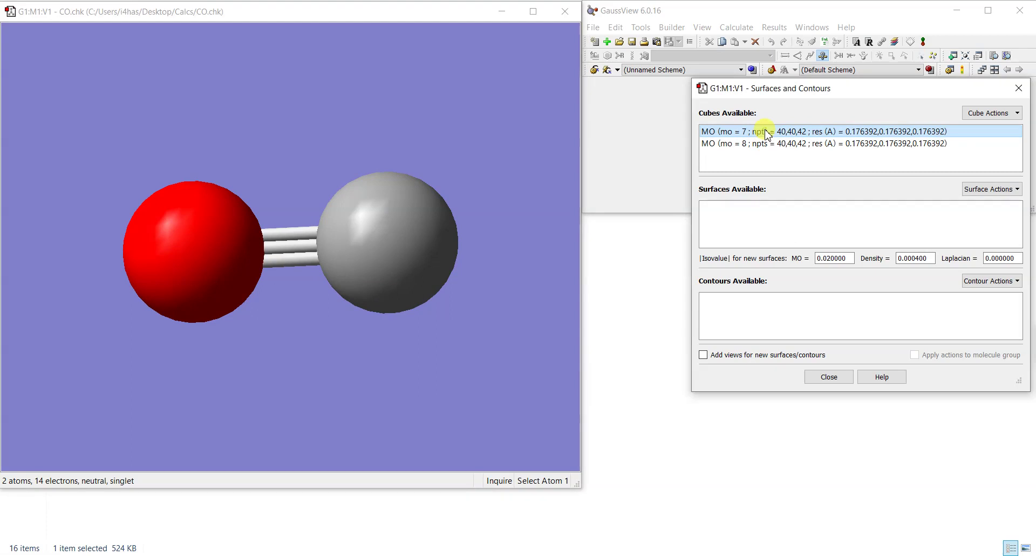
click(994, 190)
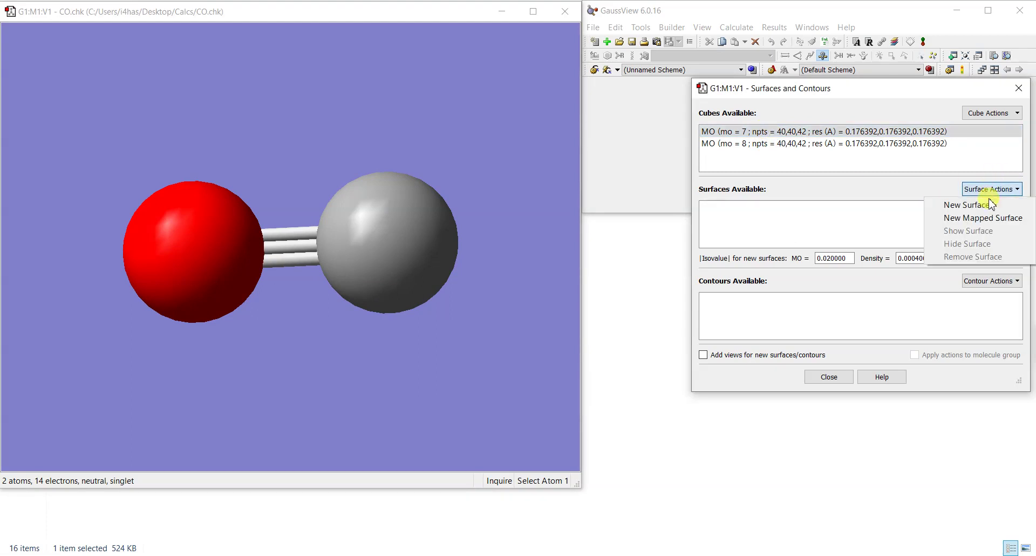
click(990, 207)
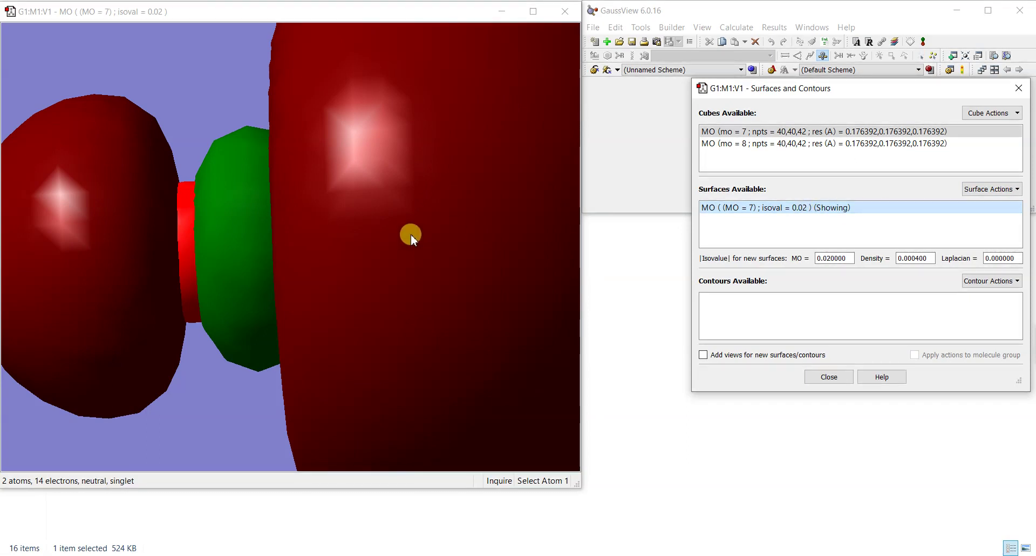
scroll(409, 234, down, 5)
drag(496, 235, 364, 248)
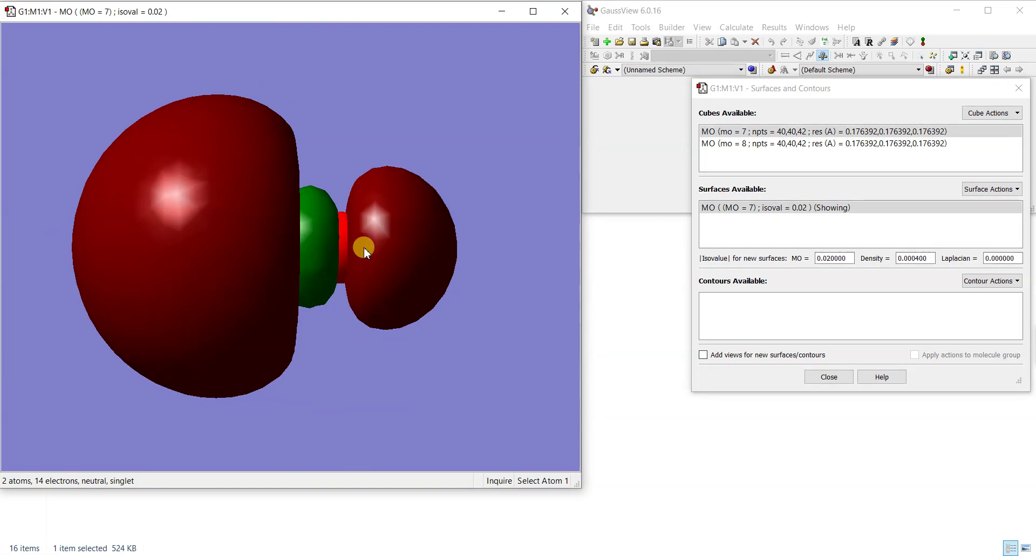
Save the HOMO surface view as the PNG image CO-HOMO in the Calcs folder.
click(593, 27)
click(648, 220)
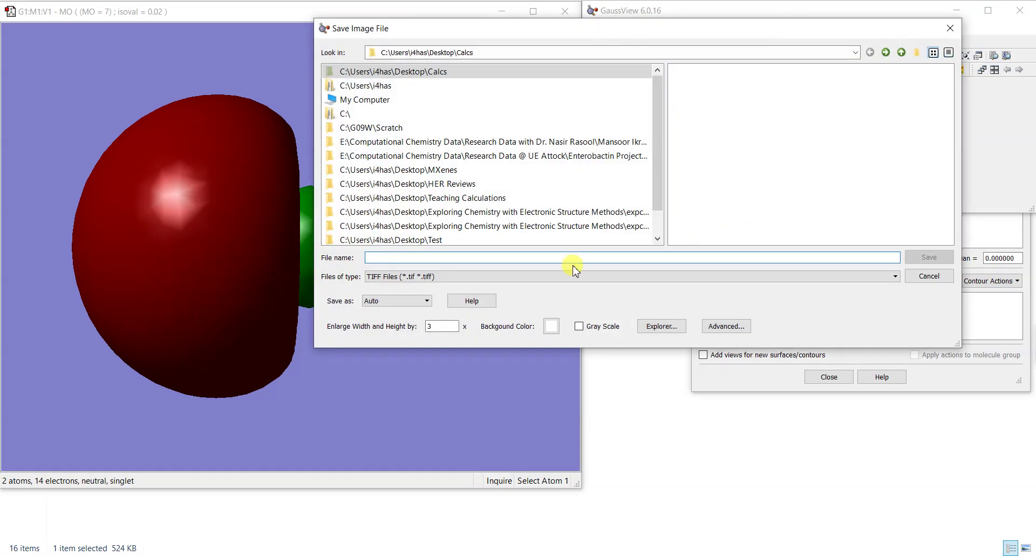
click(419, 285)
click(396, 332)
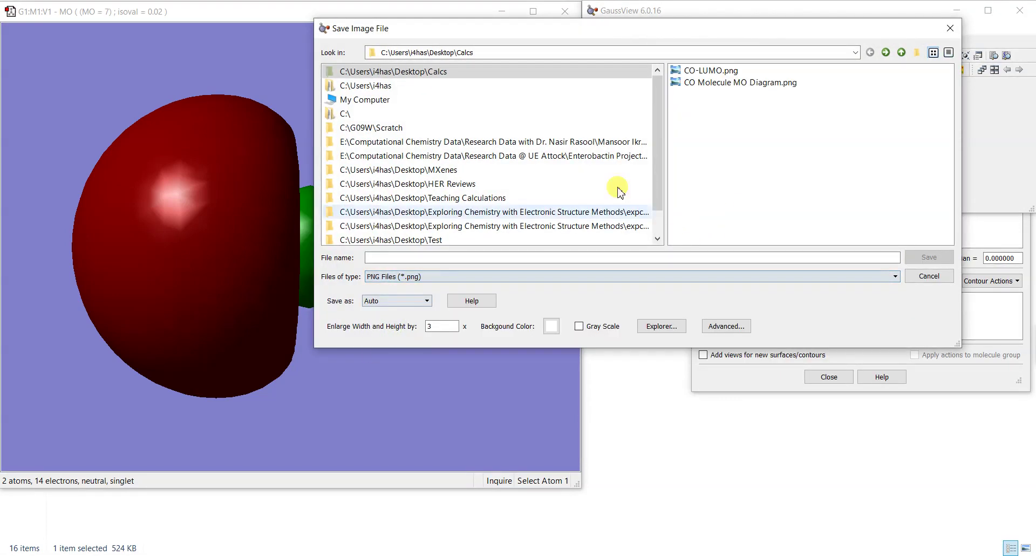
click(724, 69)
click(379, 257)
drag(376, 253, 468, 257)
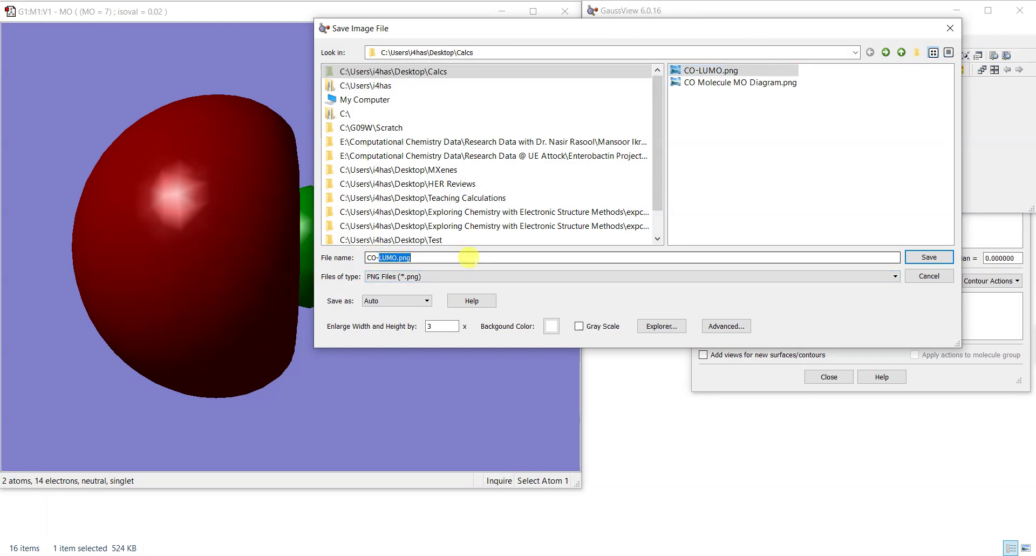
text(HOMO)
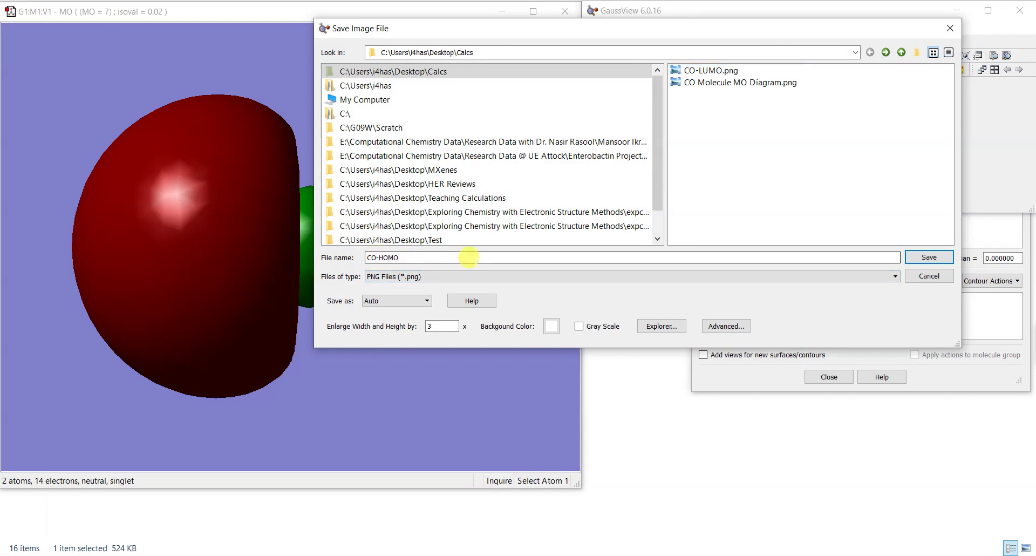
click(942, 255)
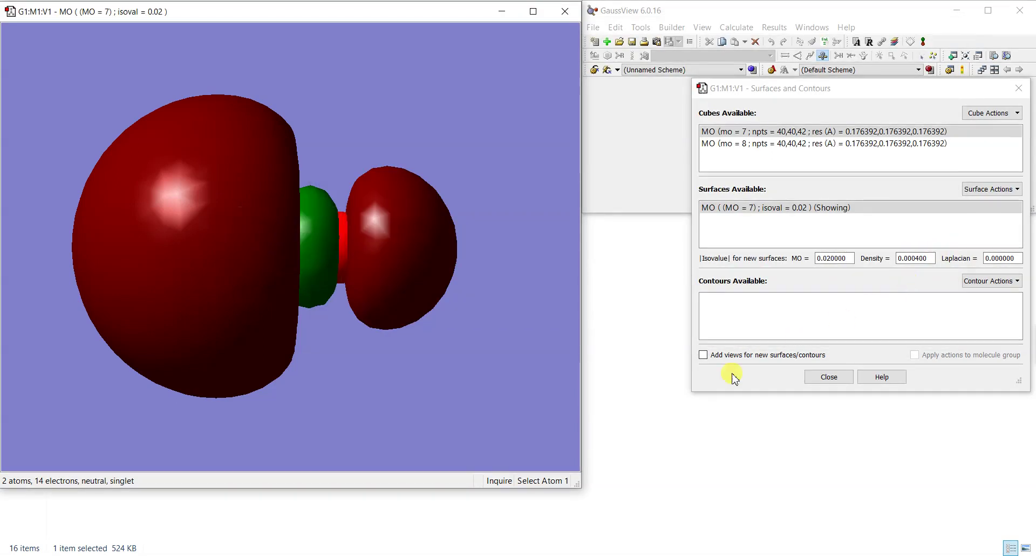
Inspect the saved CO-HOMO image from the Calcs folder at full-window size, close it and return to GaussView.
click(629, 446)
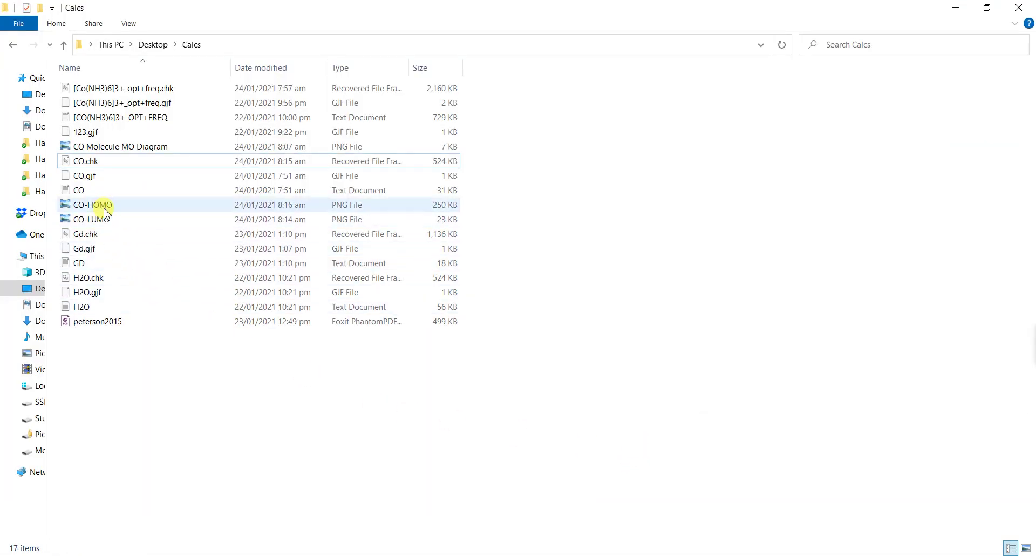
click(106, 208)
double_click(105, 210)
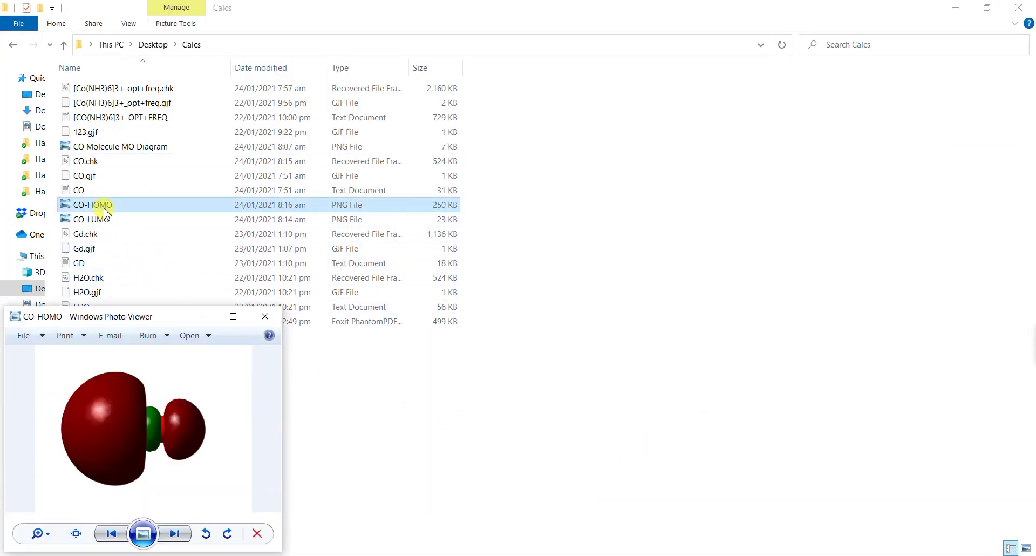
click(233, 316)
scroll(541, 281, up, 3)
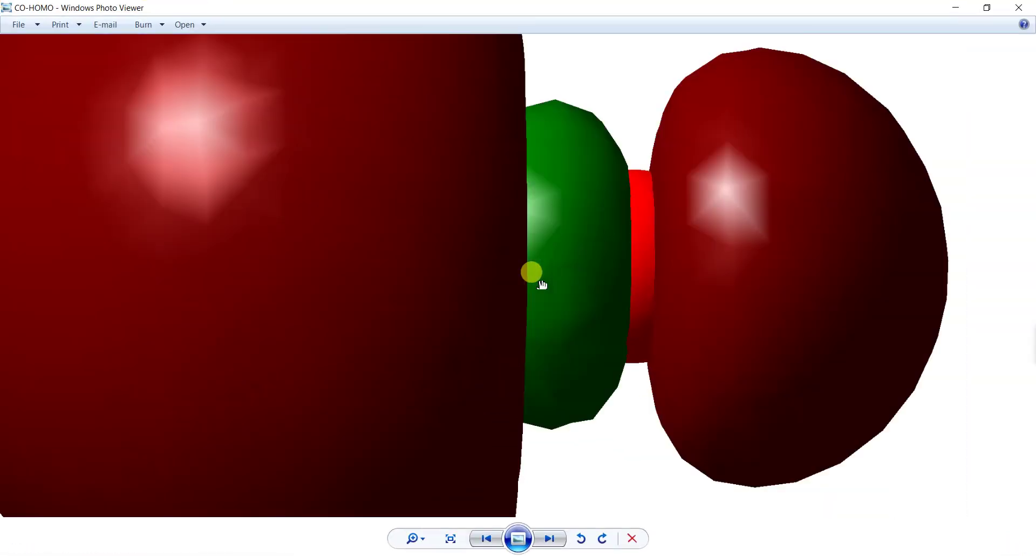
scroll(541, 281, down, 3)
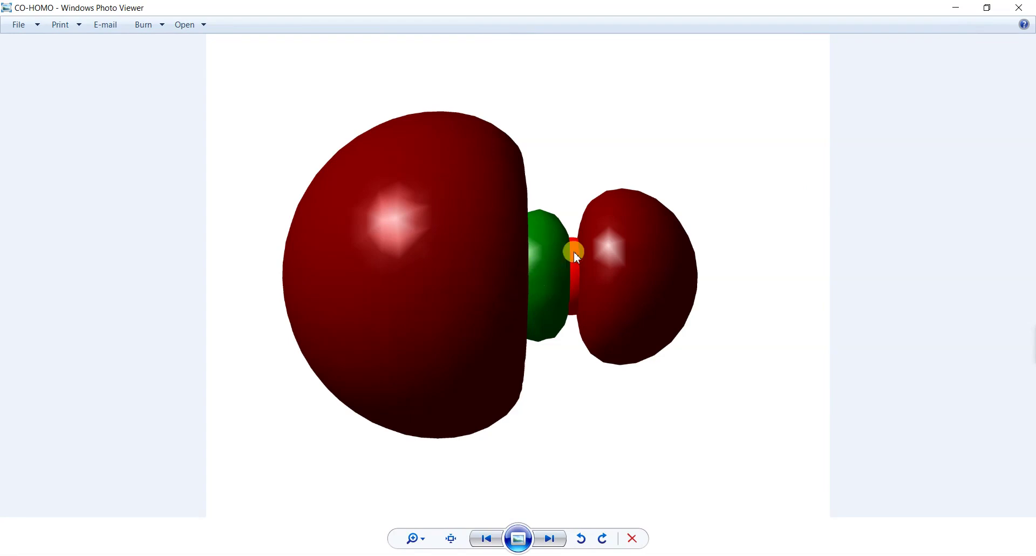
click(1017, 8)
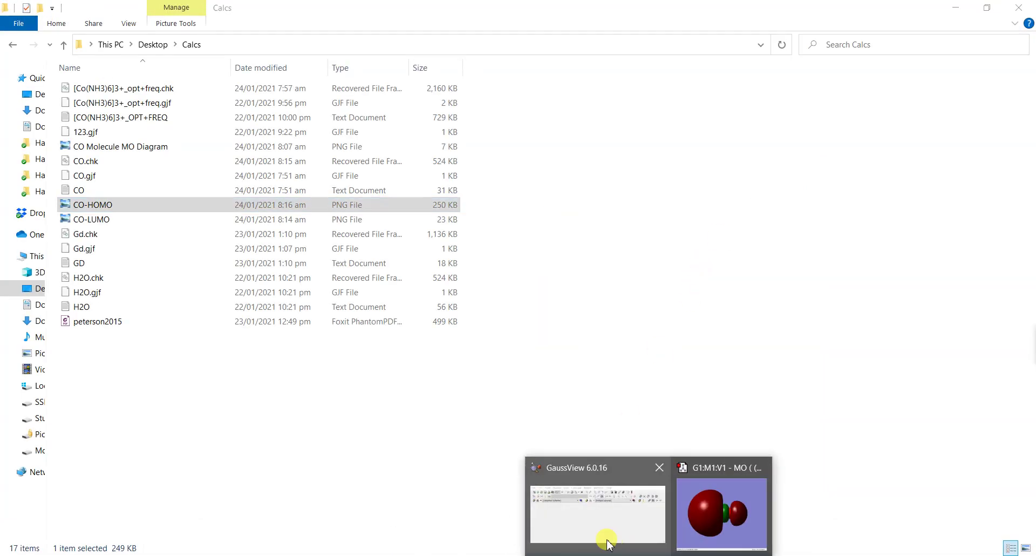
click(608, 544)
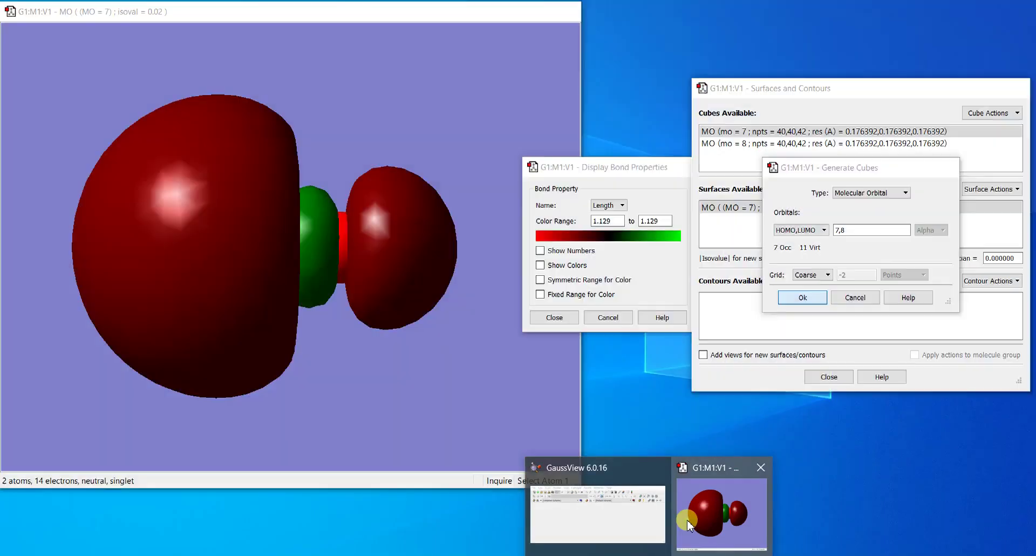
click(696, 534)
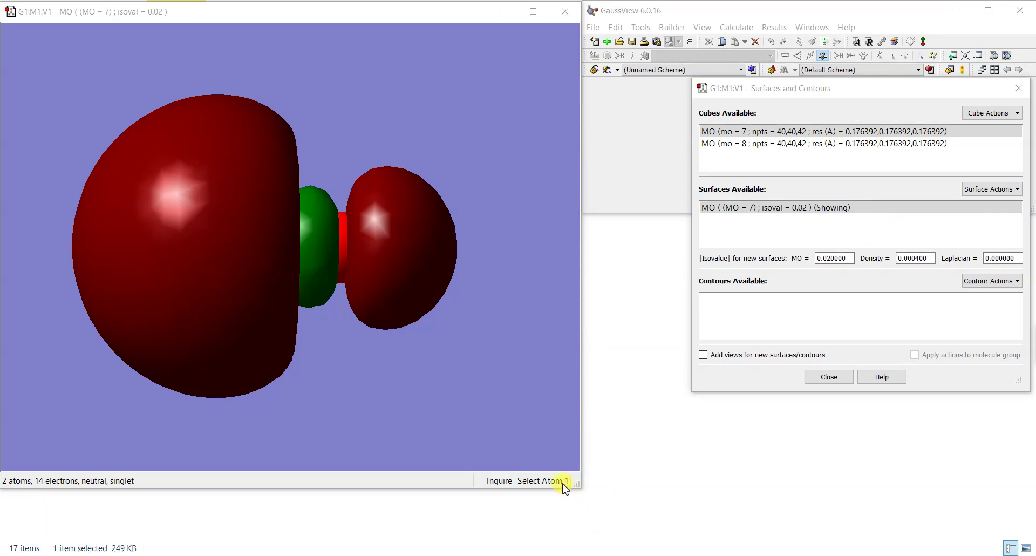
Remove the displayed HOMO surface and generate it again from the orbital 7 cube.
click(1008, 208)
click(998, 189)
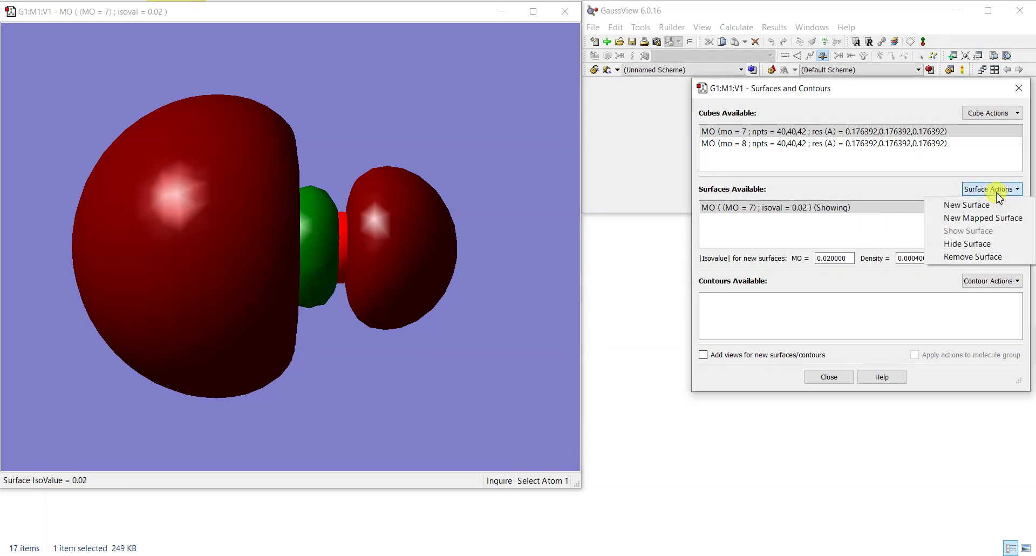
click(977, 257)
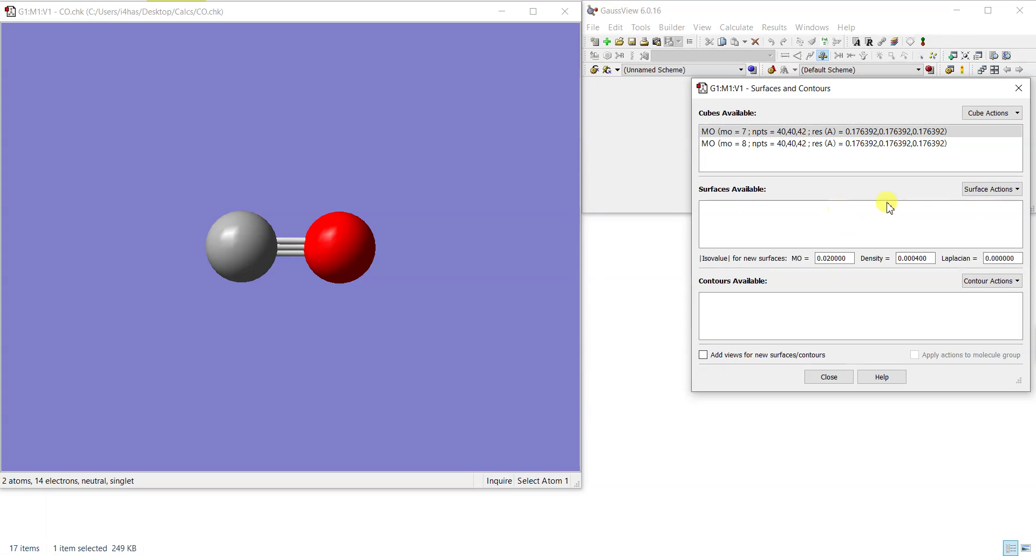
click(977, 189)
click(978, 203)
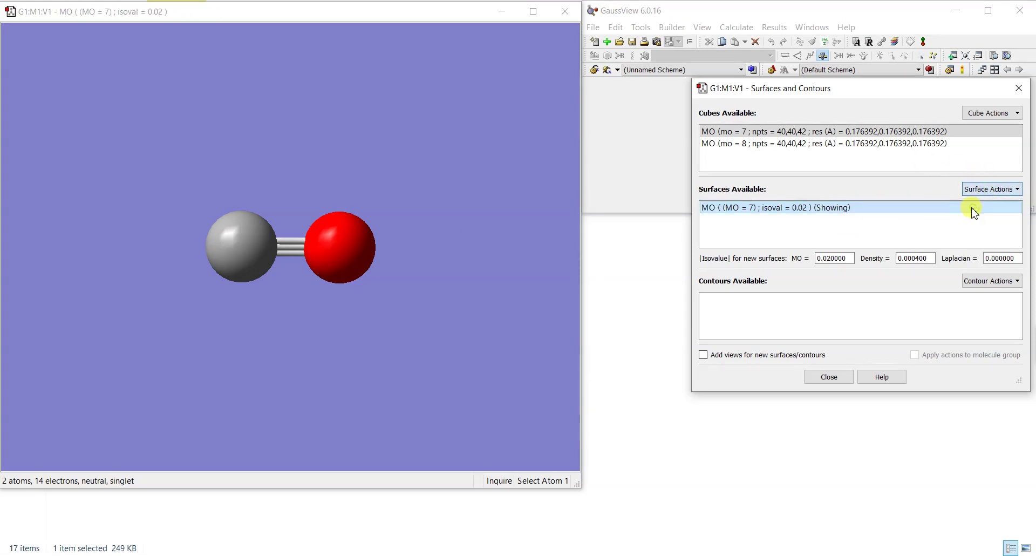
Add a LUMO surface from the orbital 8 cube on top of the displayed HOMO surface.
click(848, 143)
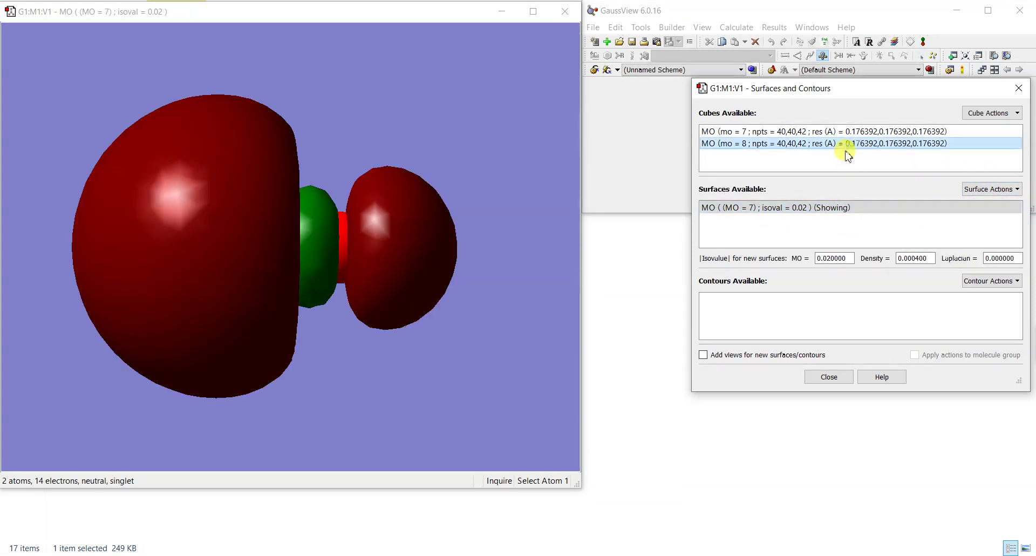
click(987, 189)
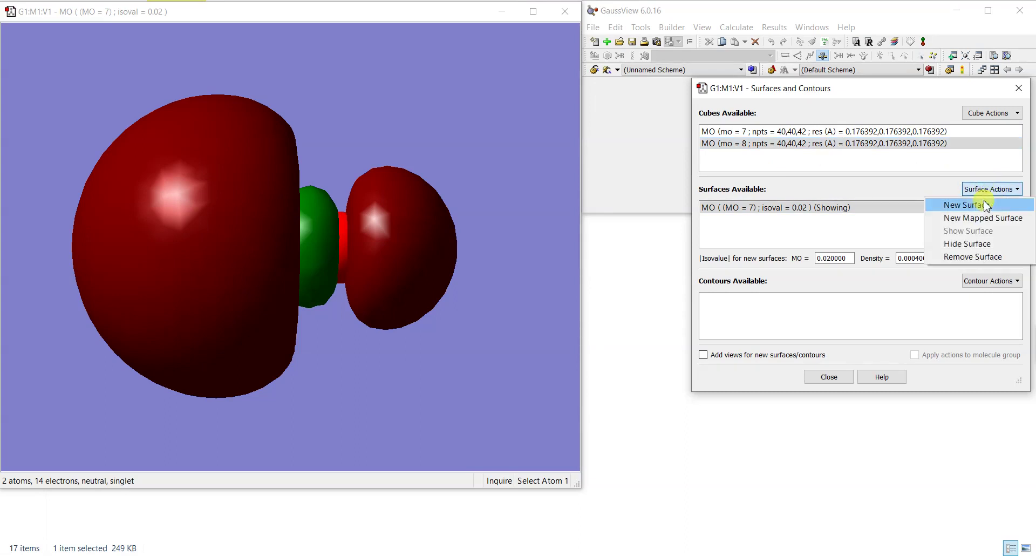
click(980, 202)
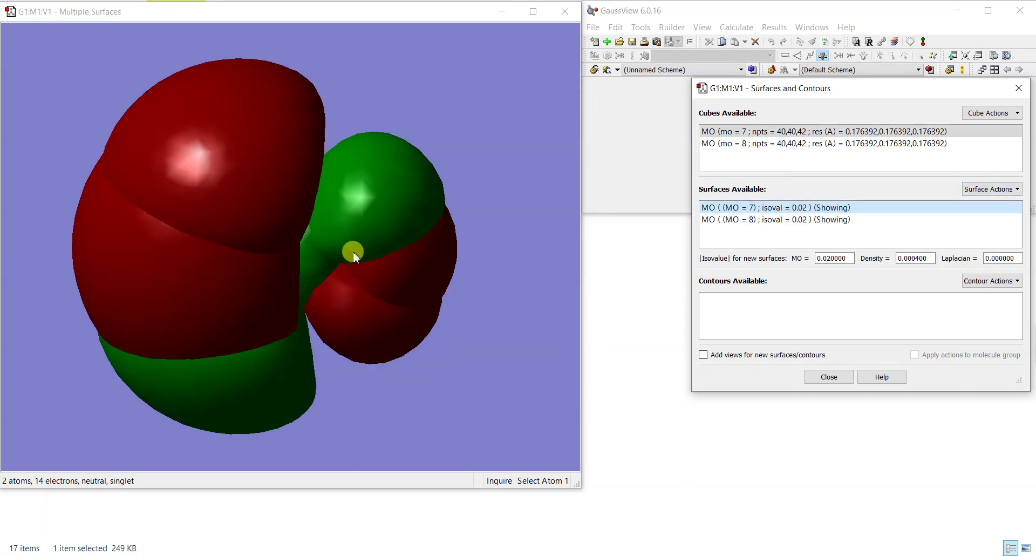
drag(353, 221, 354, 251)
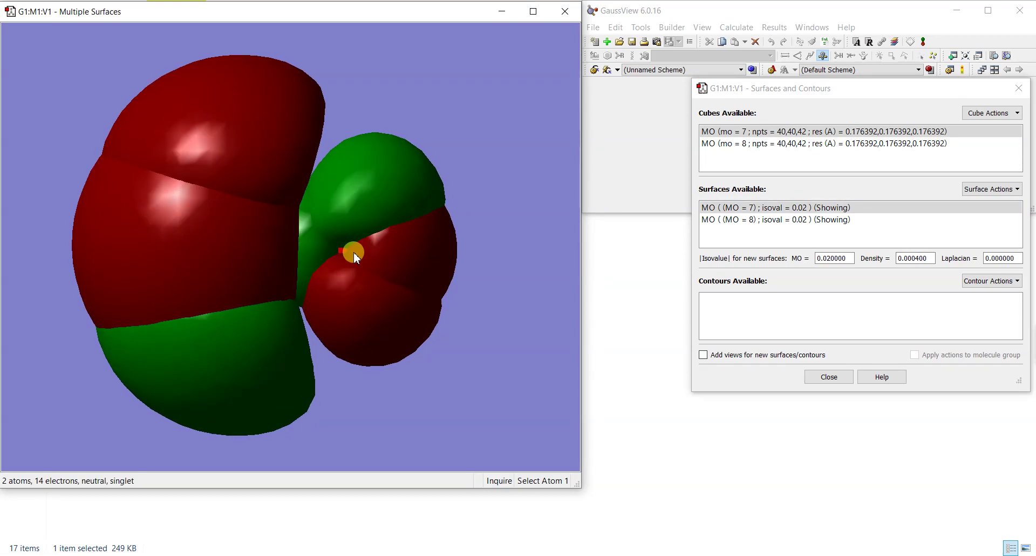
Hide the LUMO surface and remove both the HOMO and LUMO surfaces from the CO molecule.
click(898, 220)
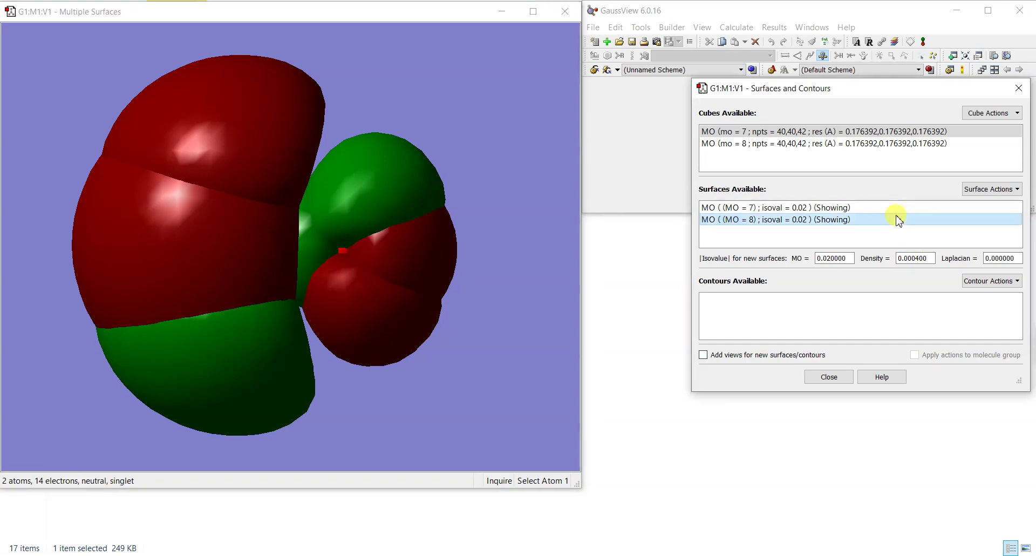
click(973, 190)
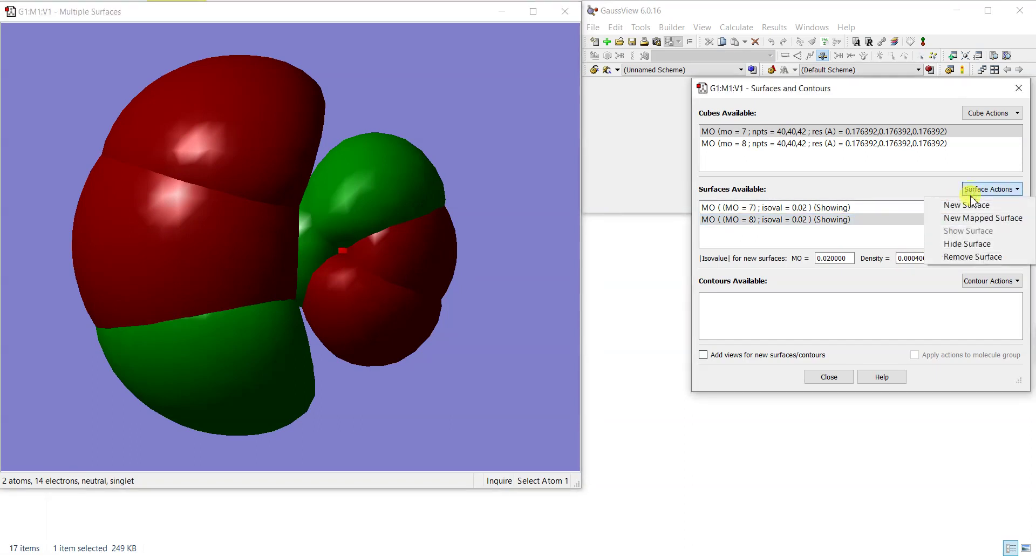
click(974, 243)
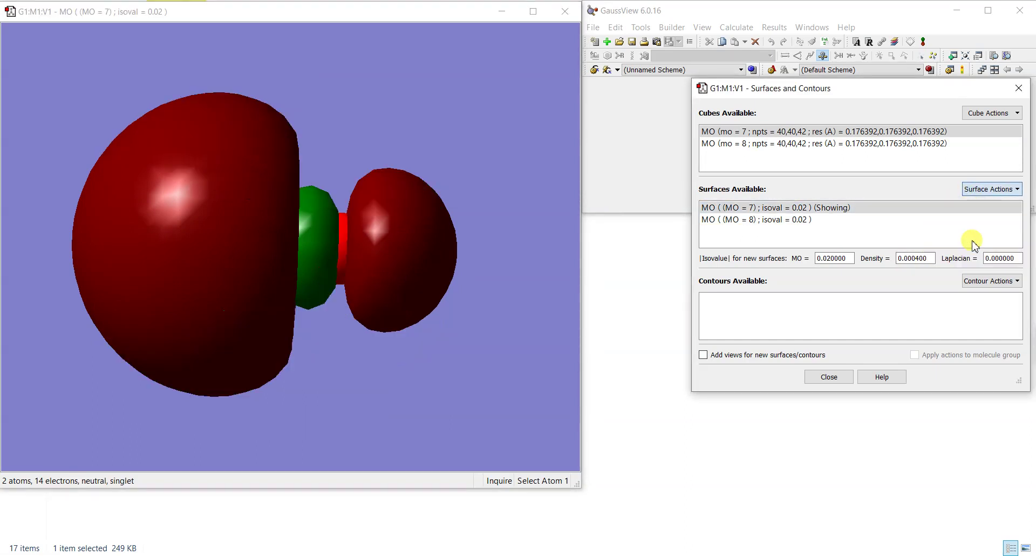
click(987, 190)
click(972, 256)
click(977, 189)
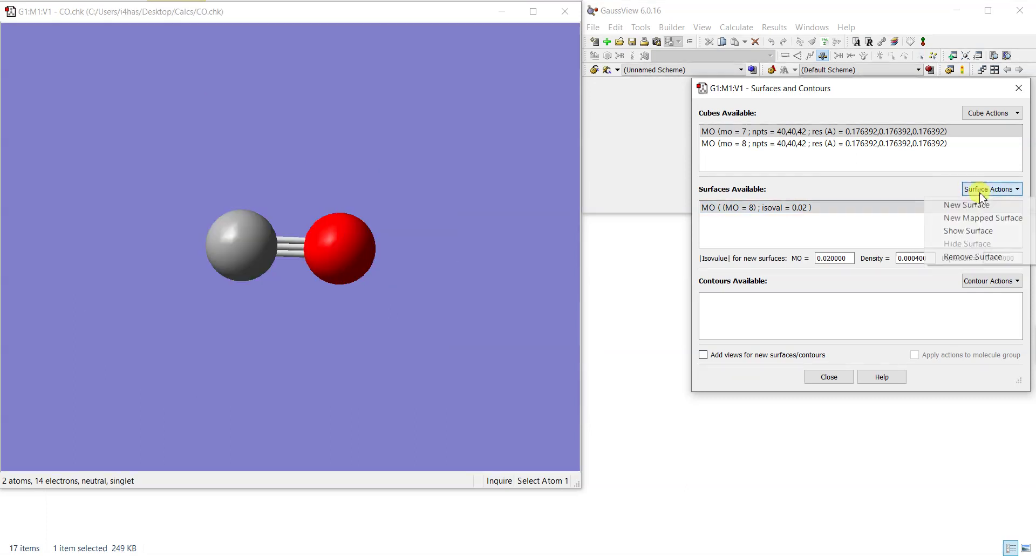
click(971, 257)
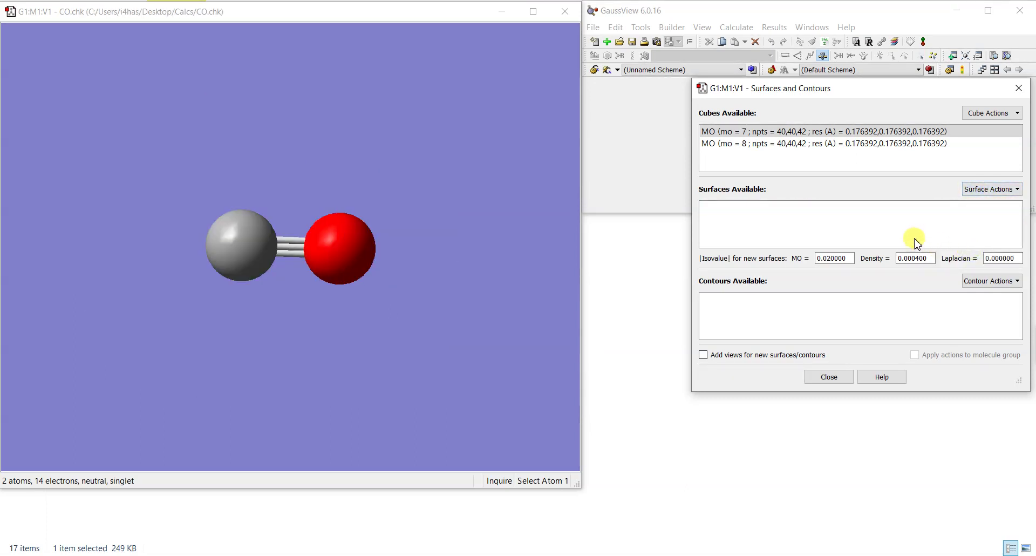
Generate a Total Density cube from the full SCF density matrix with a coarse grid and select it among the available cubes.
click(991, 113)
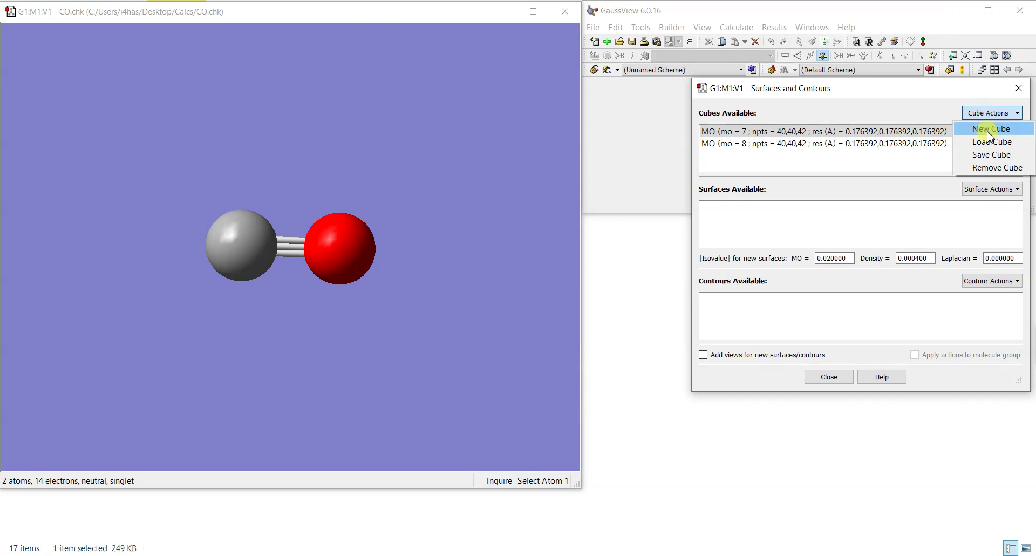
click(989, 131)
click(870, 194)
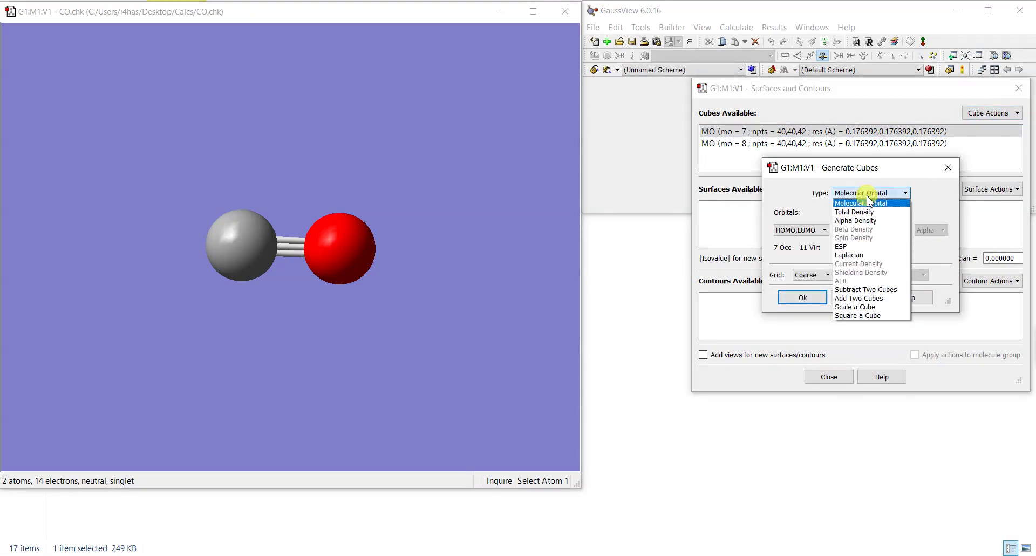
click(868, 212)
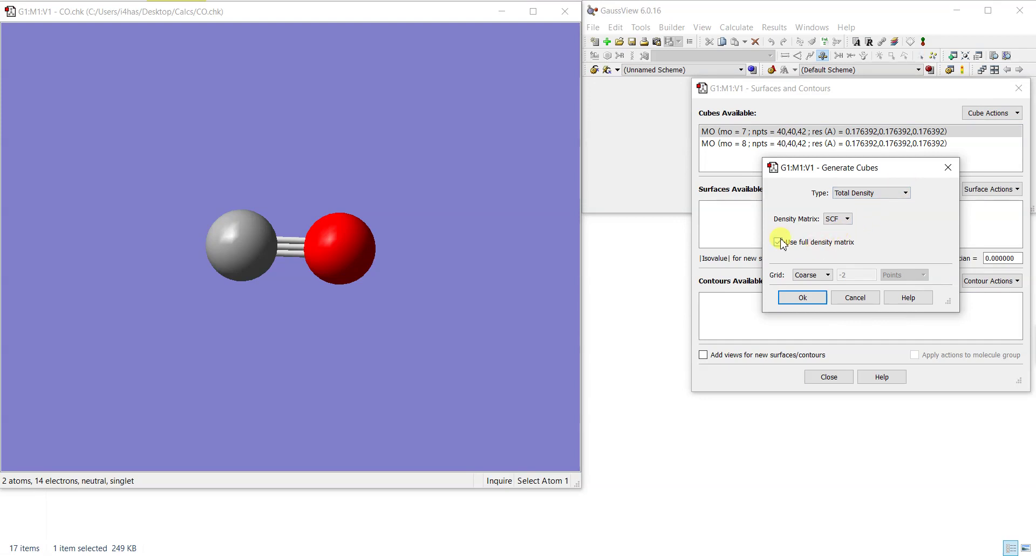
click(789, 299)
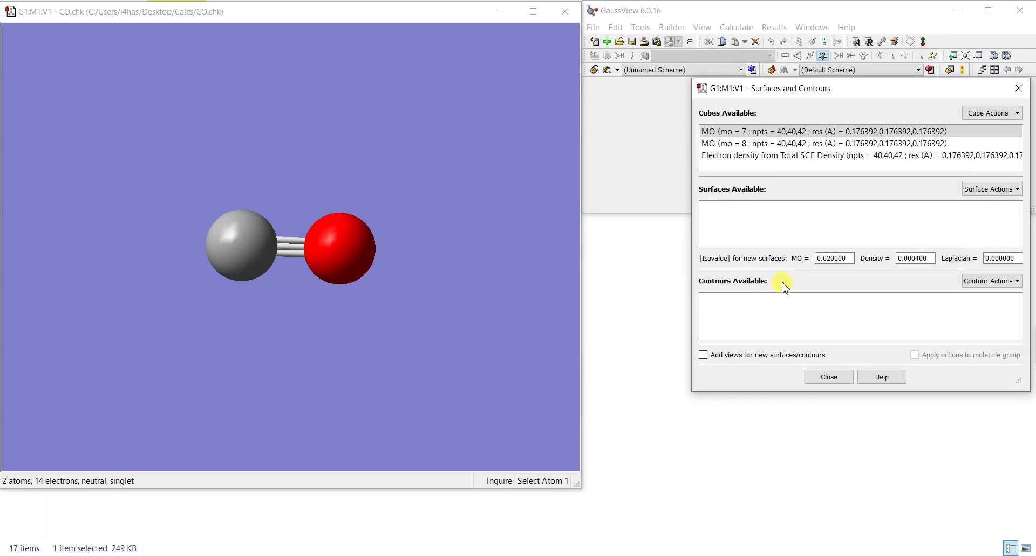
click(776, 155)
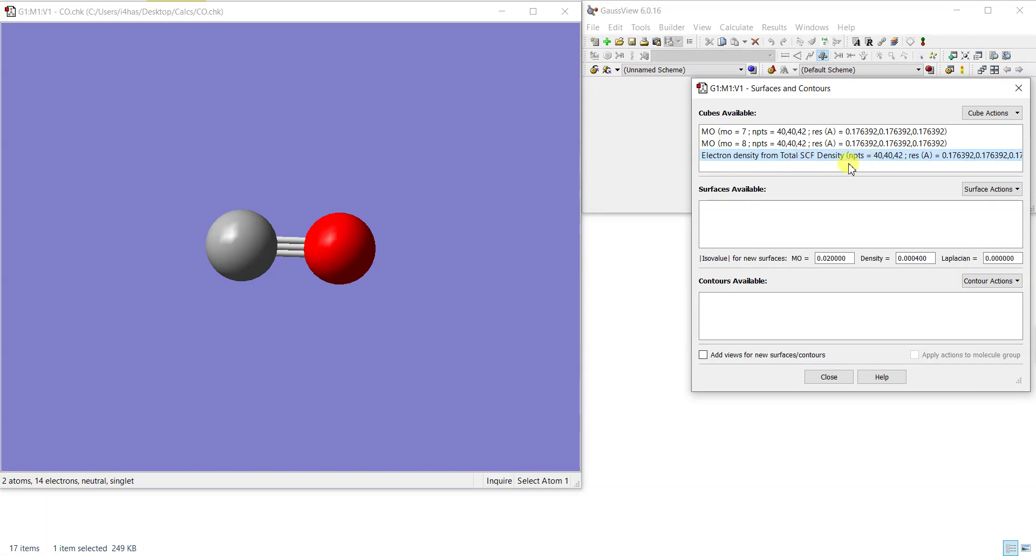
click(359, 250)
drag(360, 248, 489, 240)
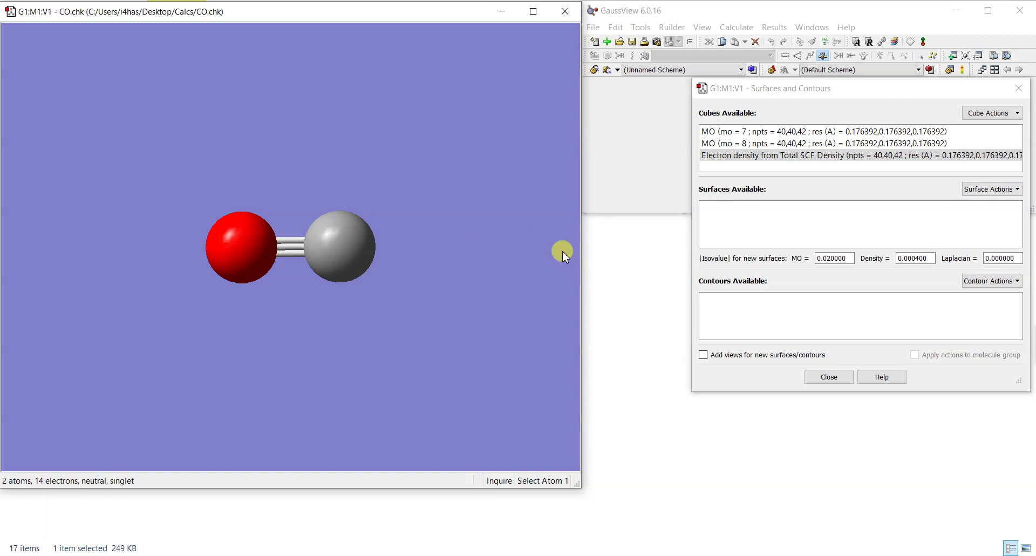
Create a mapped surface from CO's total electron density cube, generating ESP values only at surface points with the SCF density matrix.
click(983, 189)
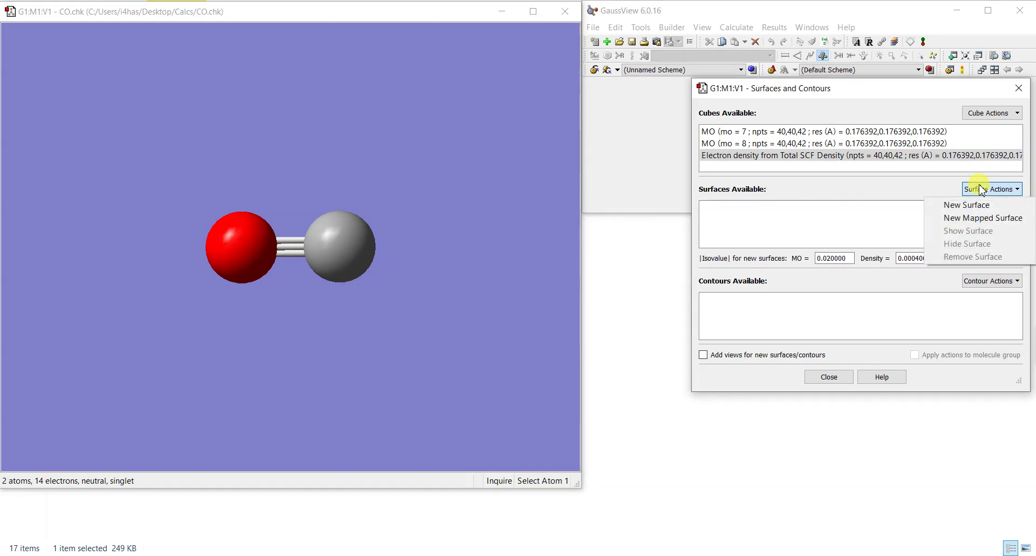
click(986, 221)
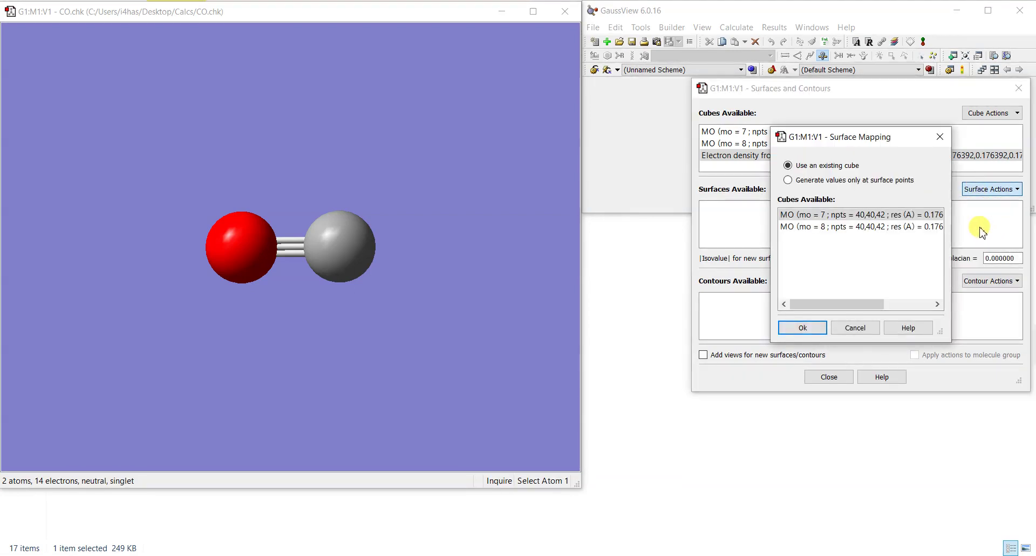
click(848, 180)
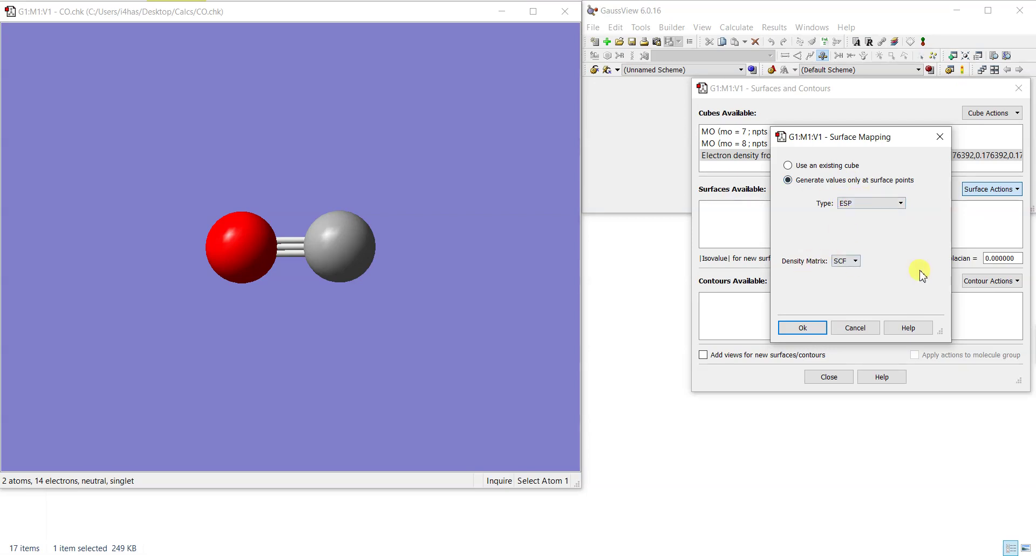
click(846, 260)
click(845, 269)
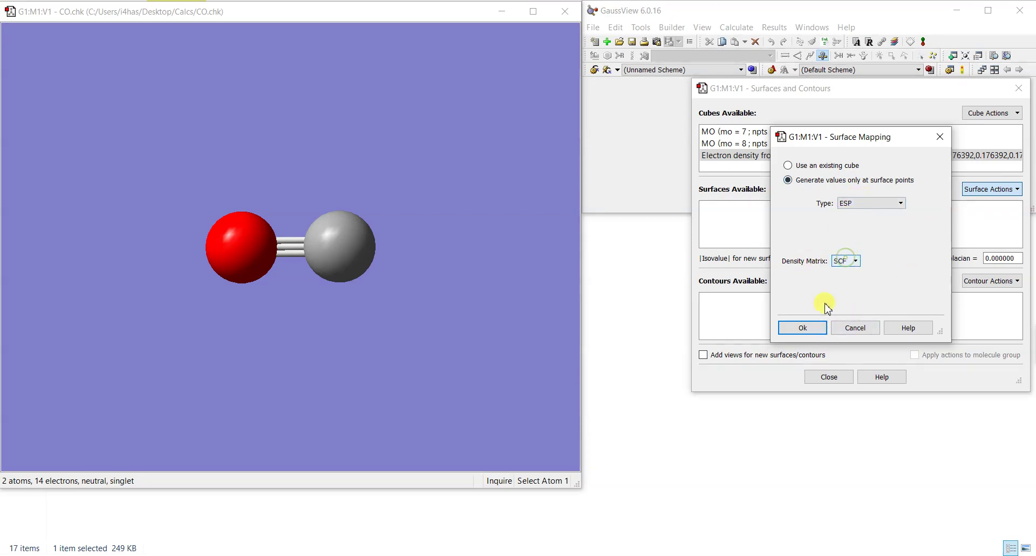
click(803, 328)
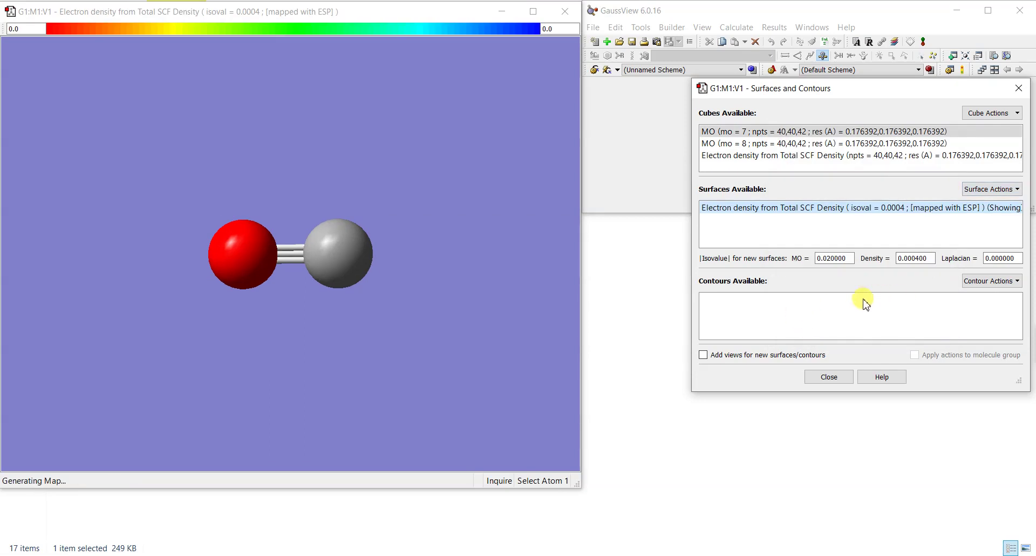
Examine the ESP-mapped density surface of CO from several angles, comparing the colours at both ends with the colour scale.
click(391, 296)
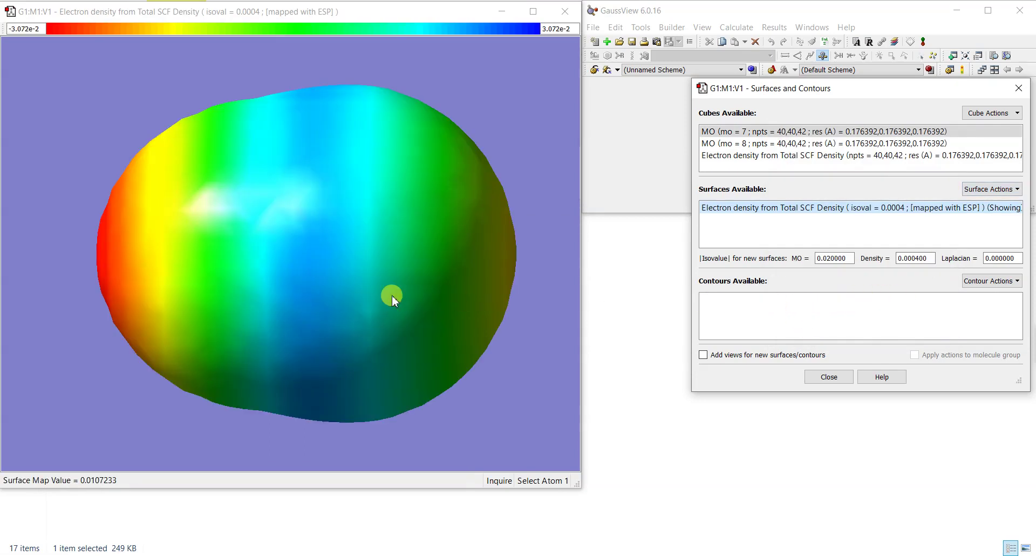
scroll(391, 296, down, 1)
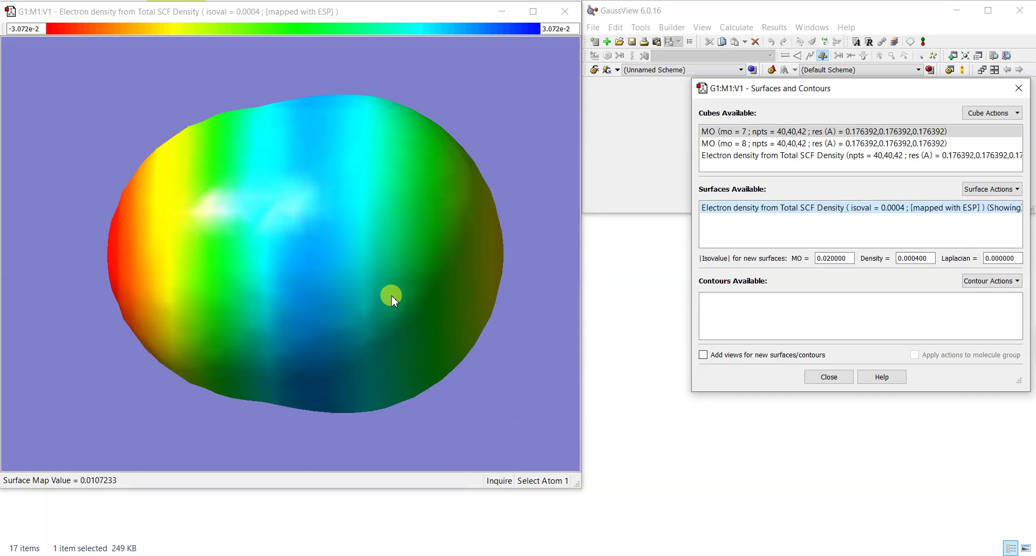
click(122, 202)
drag(188, 243, 192, 257)
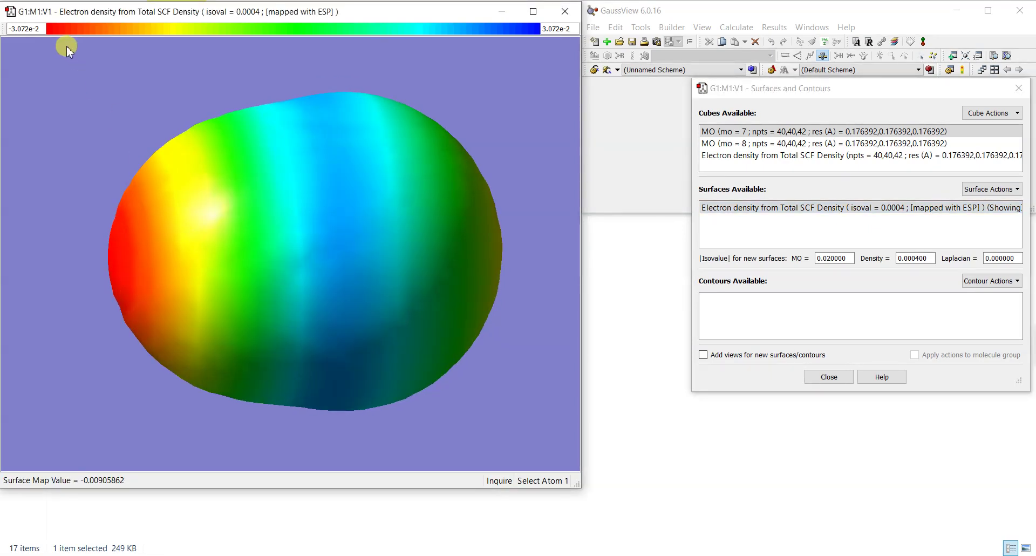
click(169, 255)
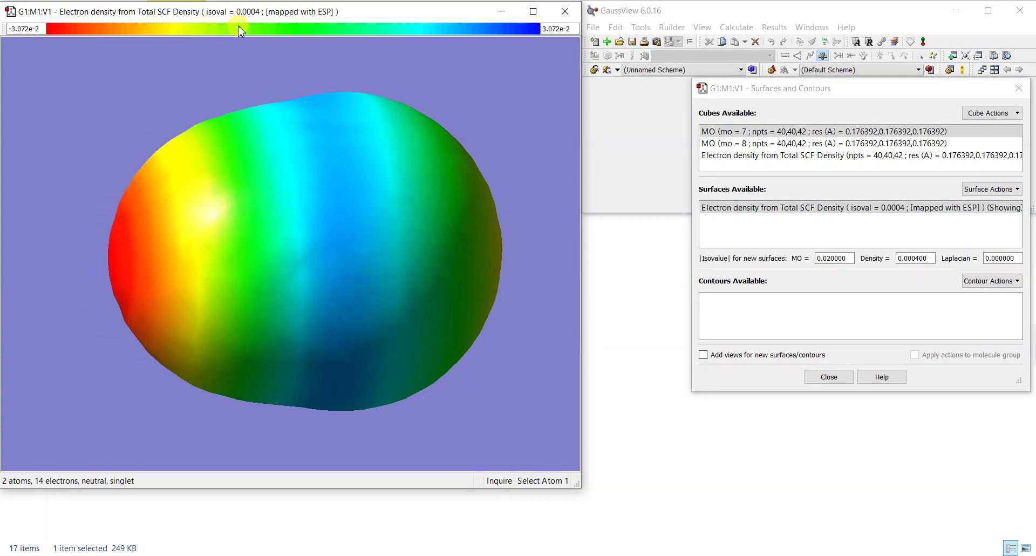
click(415, 231)
mouse_move(238, 187)
mouse_down()
mouse_move(199, 192)
mouse_move(233, 198)
mouse_up()
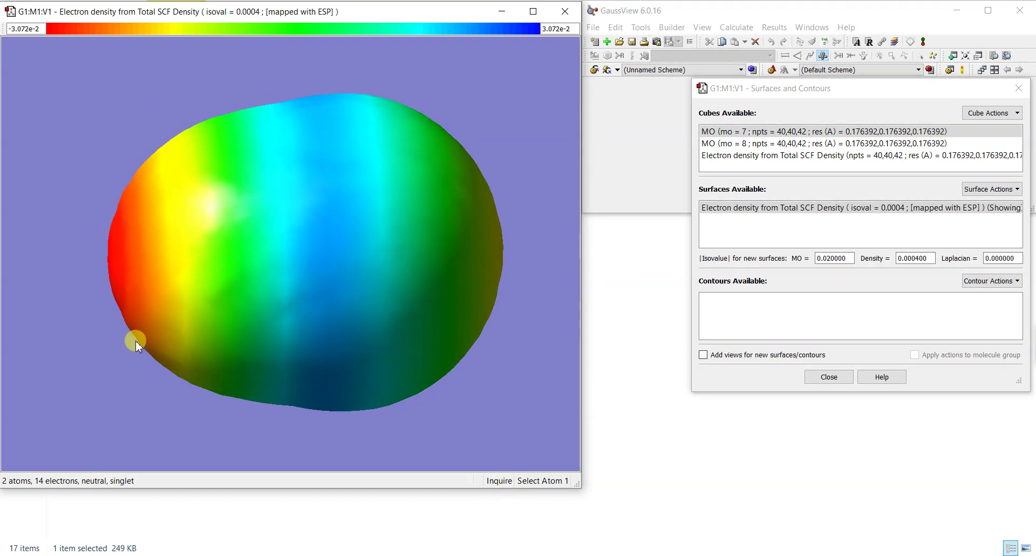
click(439, 217)
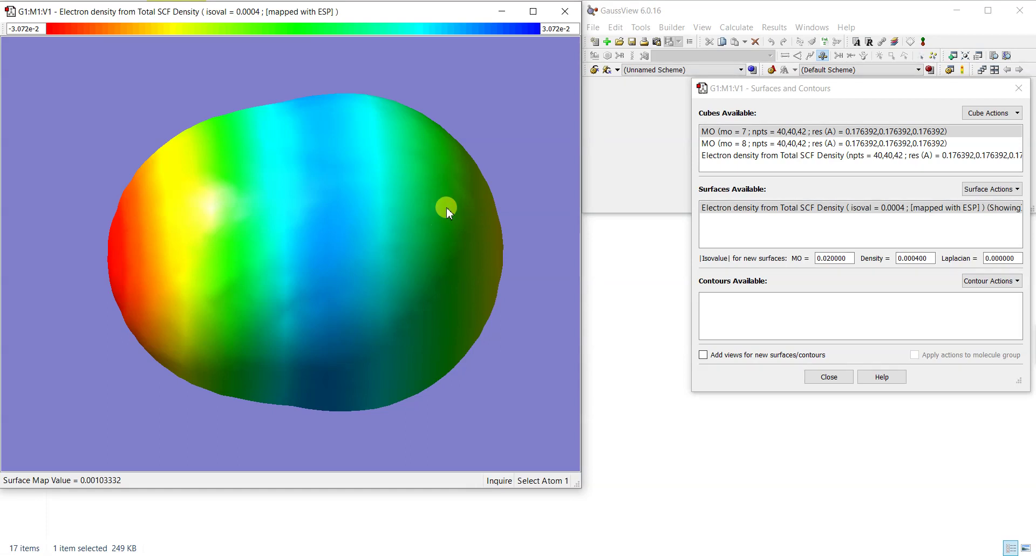
click(164, 258)
mouse_move(254, 185)
mouse_down()
mouse_move(411, 222)
mouse_move(397, 216)
mouse_up()
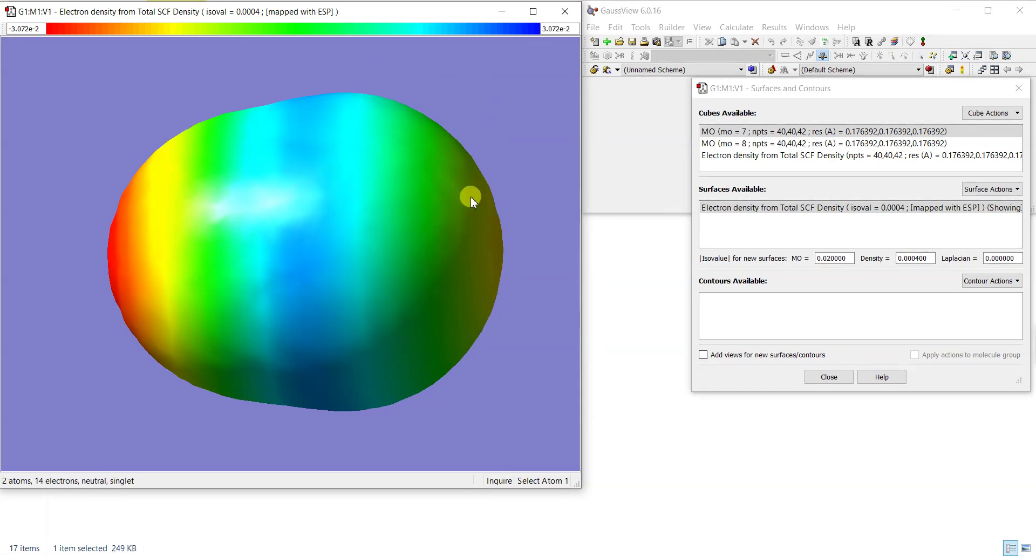
mouse_move(446, 216)
mouse_down()
mouse_move(381, 224)
mouse_move(462, 216)
mouse_move(445, 223)
mouse_move(455, 226)
mouse_up()
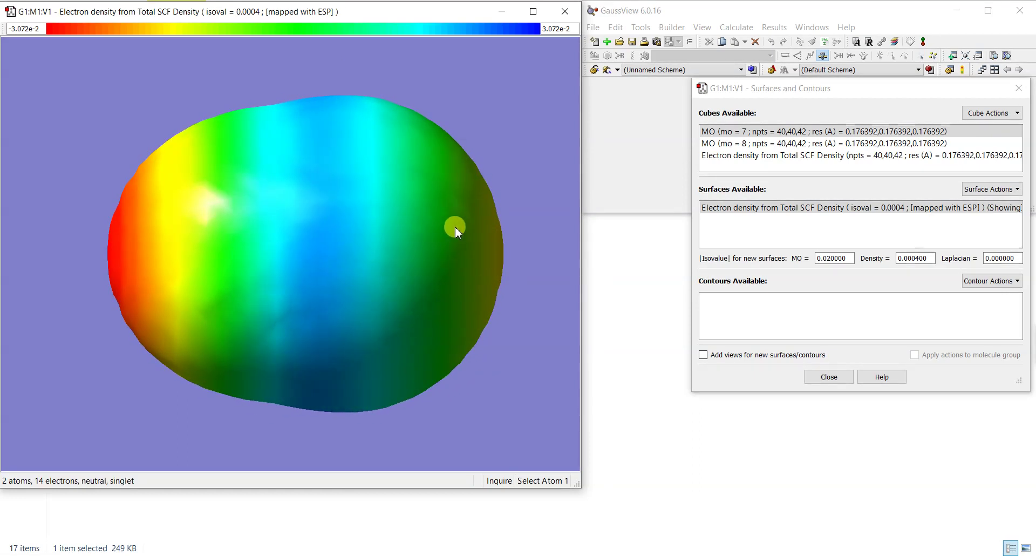
Hide CO's ESP-mapped density surface to check the atom orientation, and show it again.
click(971, 189)
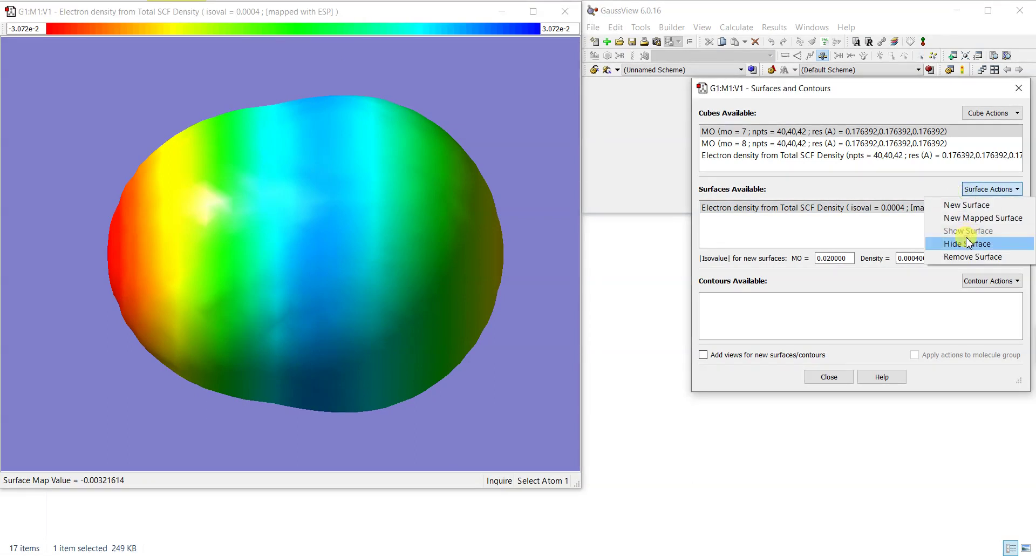
click(968, 240)
click(971, 189)
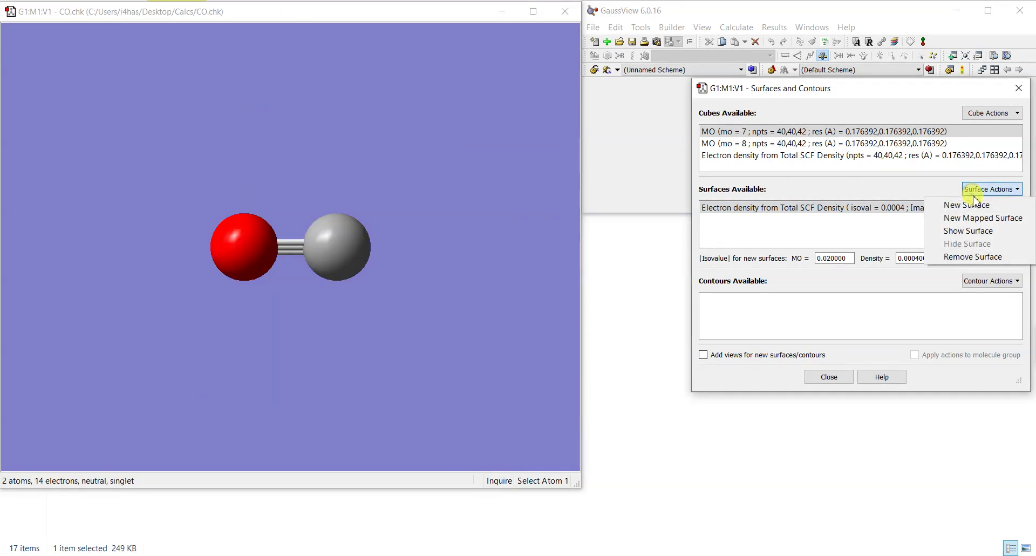
click(977, 236)
drag(365, 238, 380, 245)
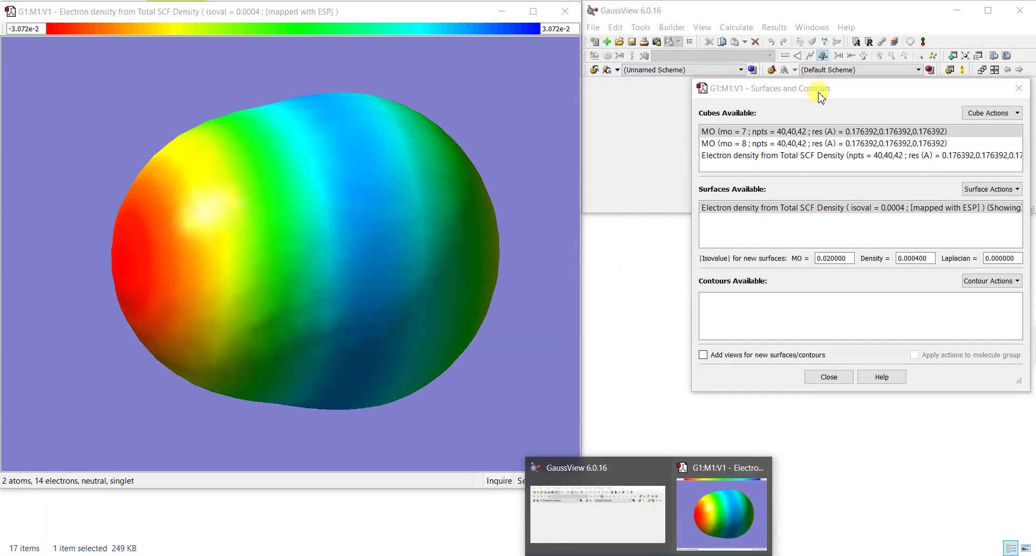
Close the CO surface settings and molecule, and open [Co(NH3)6]3+_opt+freq.chk from the Calcs folder in GaussView.
click(823, 376)
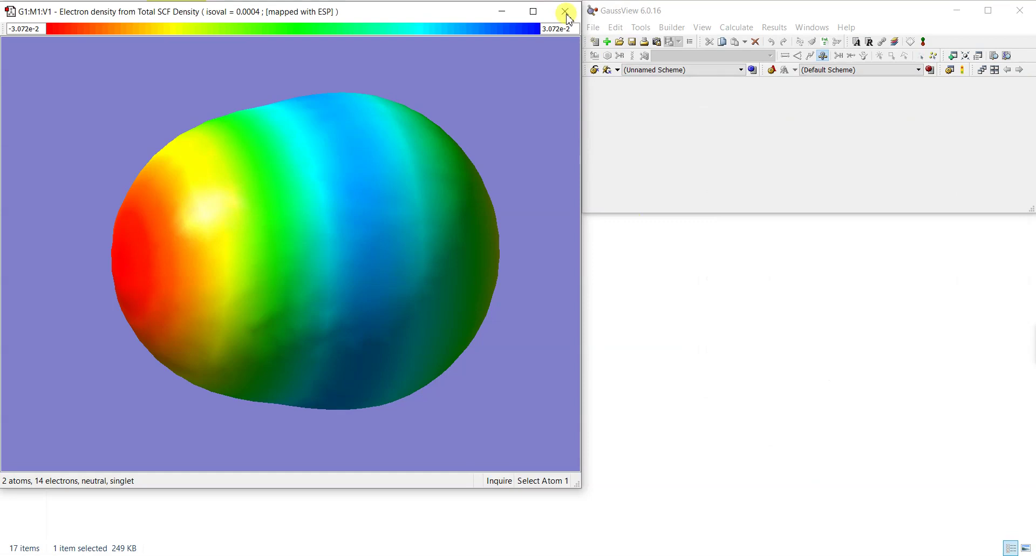
click(564, 12)
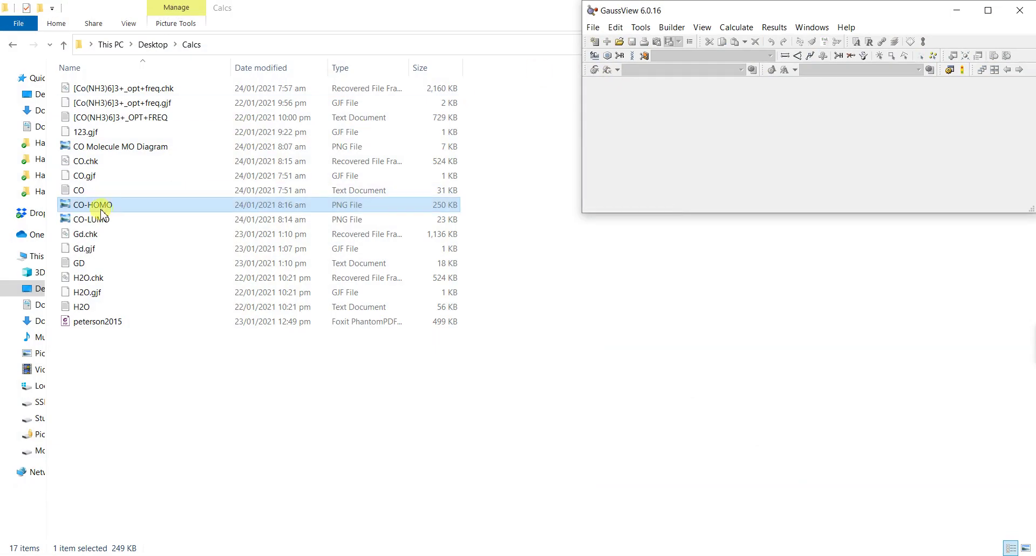
drag(106, 88, 725, 102)
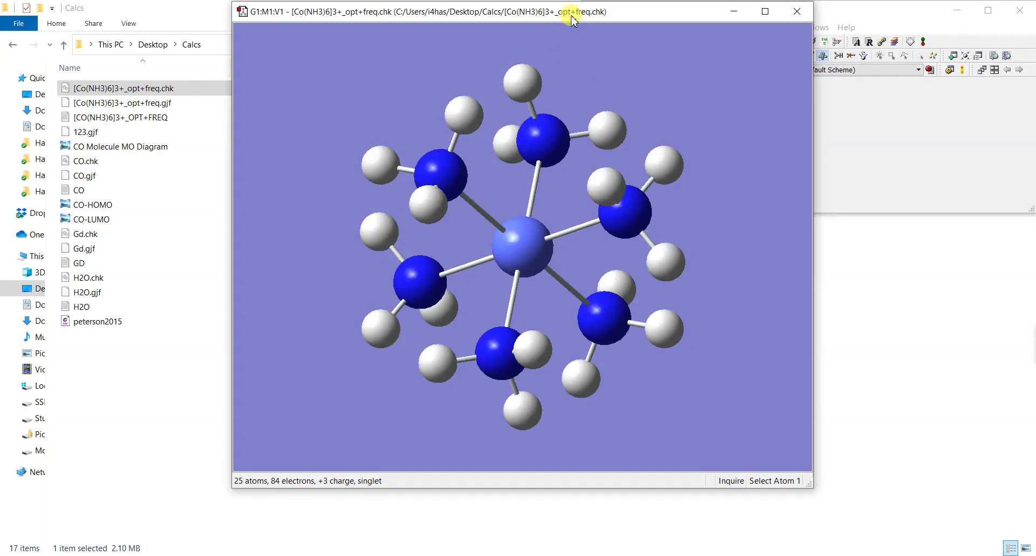
drag(570, 15, 347, 19)
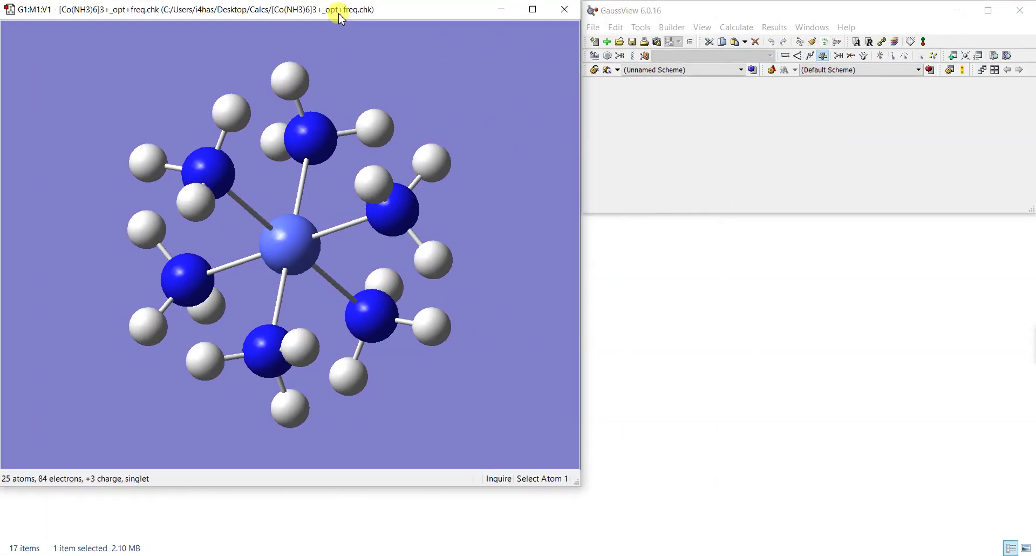
Generate a Total Density cube for [Co(NH3)6]3+ from the SCF density matrix with a coarse grid.
click(779, 28)
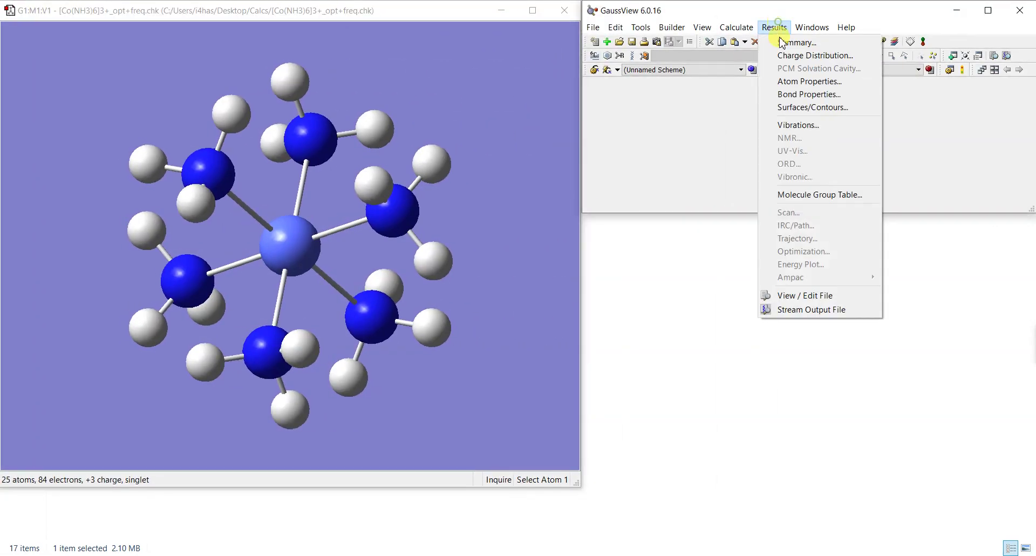
click(829, 108)
drag(763, 35, 862, 99)
click(985, 112)
click(973, 129)
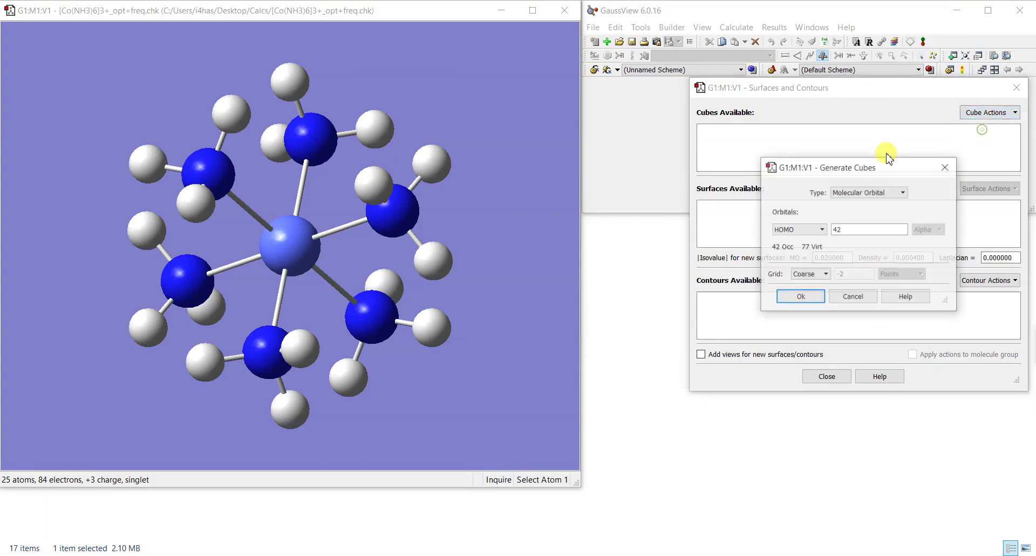
click(863, 194)
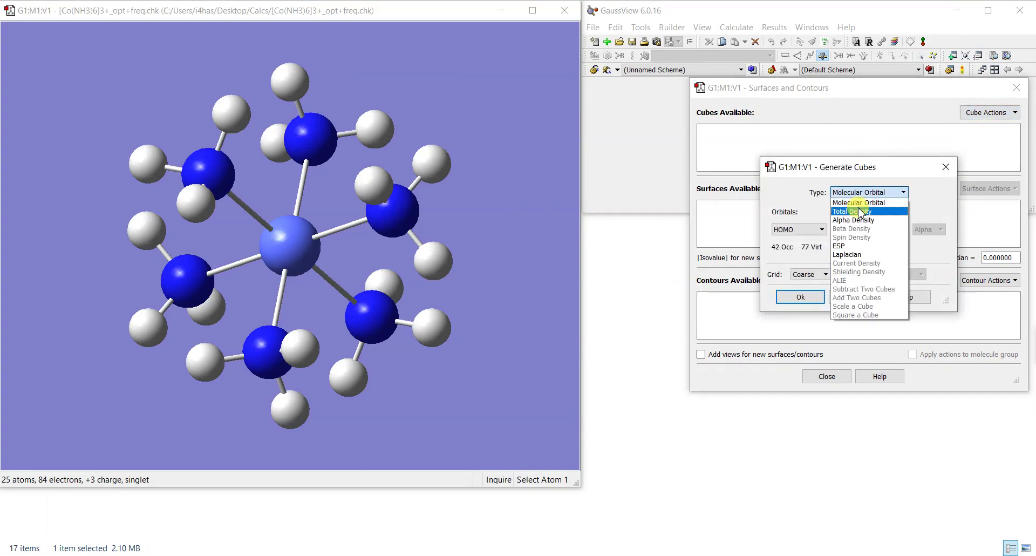
click(860, 211)
click(814, 241)
click(795, 297)
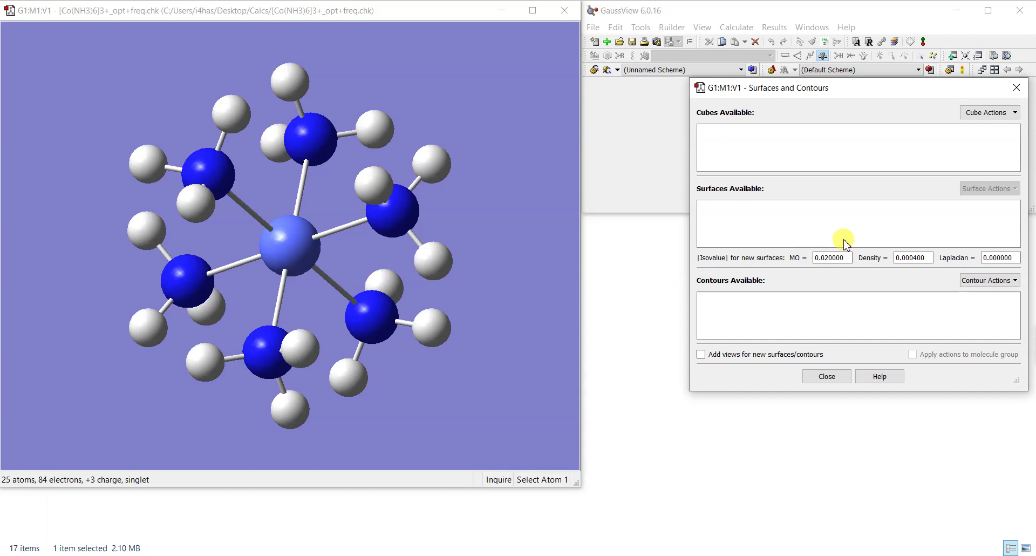
Create a mapped surface from the [Co(NH3)6]3+ density cube, using ESP values generated at surface points with the SCF density matrix.
click(986, 189)
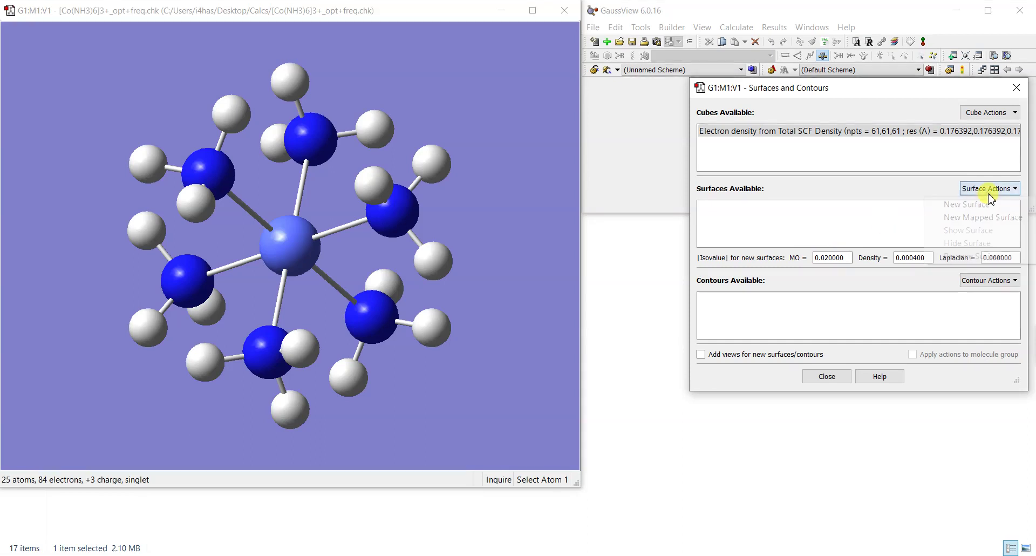
click(987, 217)
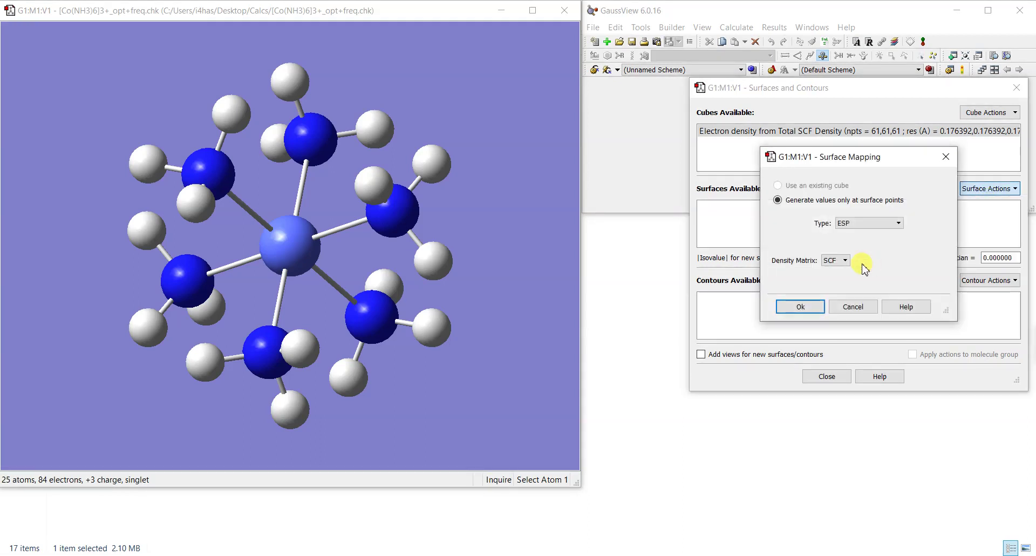
click(812, 306)
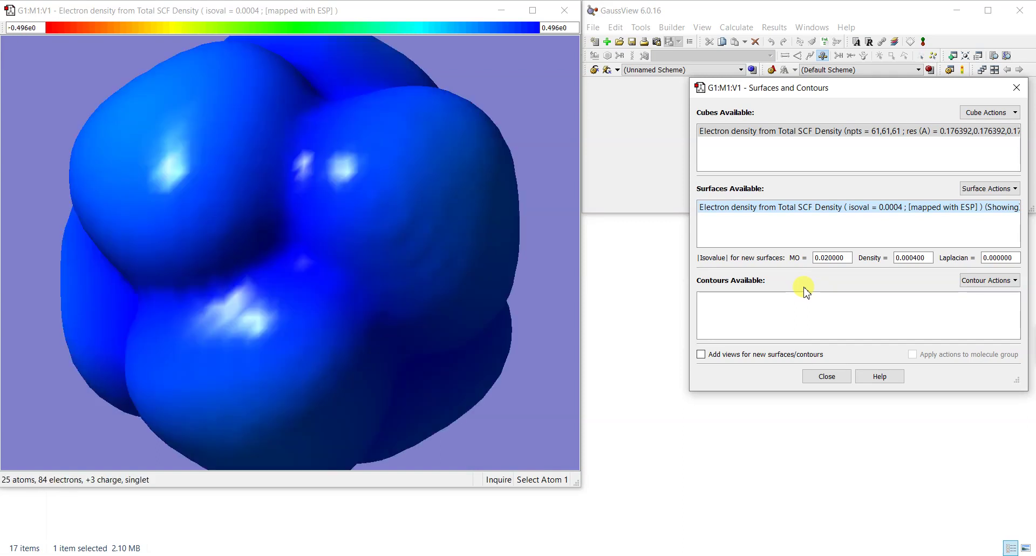
Examine the ESP-mapped surface of [Co(NH3)6]3+ from several angles, checking its map values against the colour scale.
scroll(380, 299, down, 2)
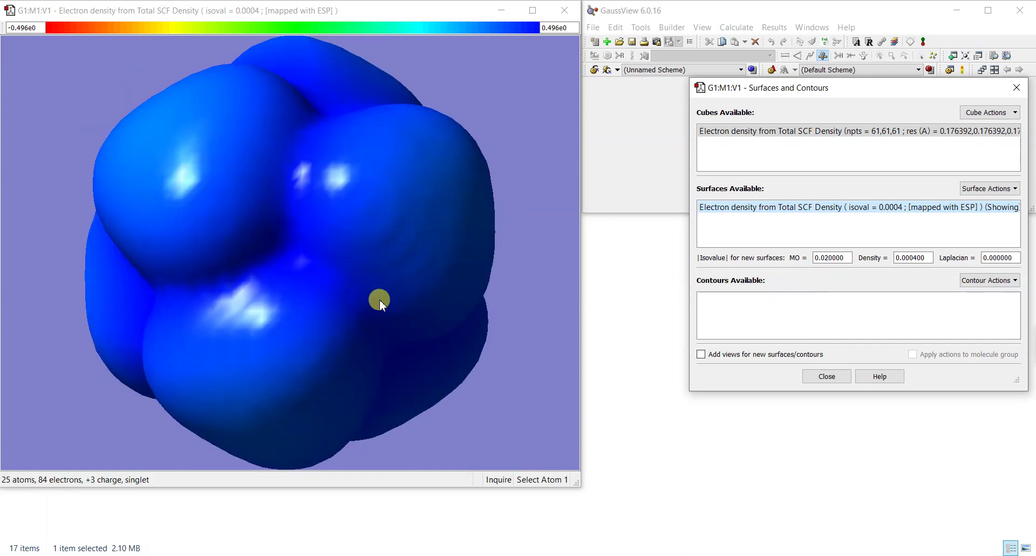
scroll(377, 303, down, 1)
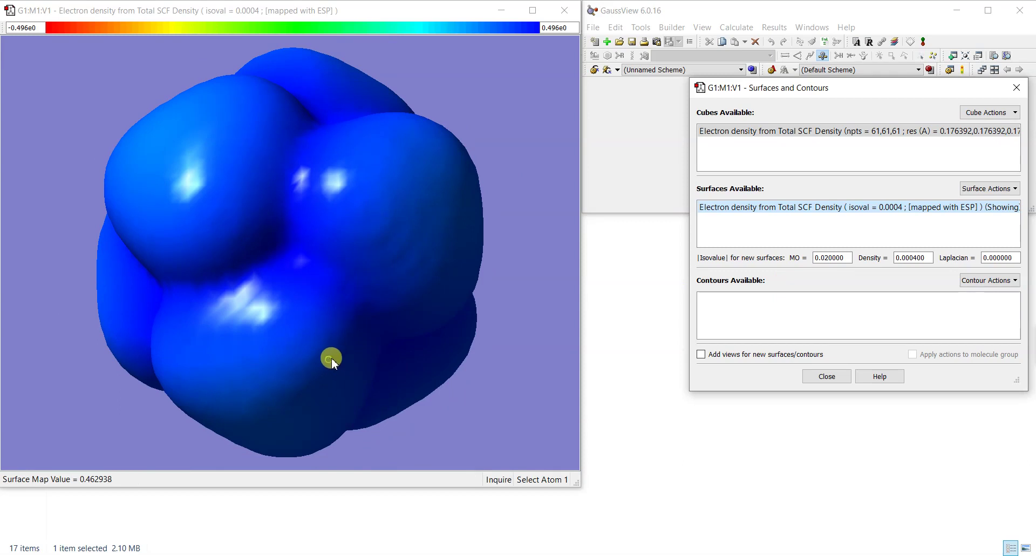
drag(353, 303, 390, 124)
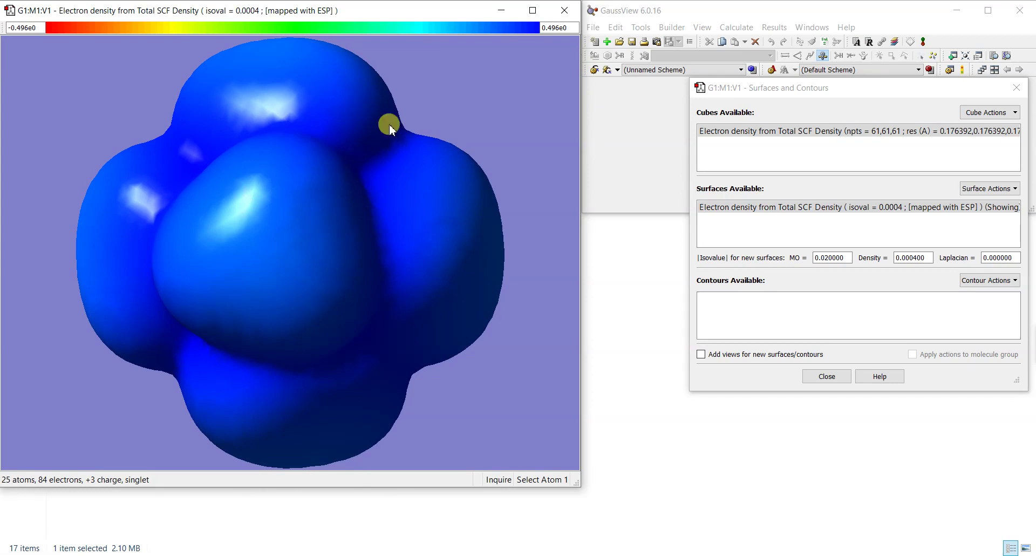
drag(536, 36, 432, 154)
click(405, 202)
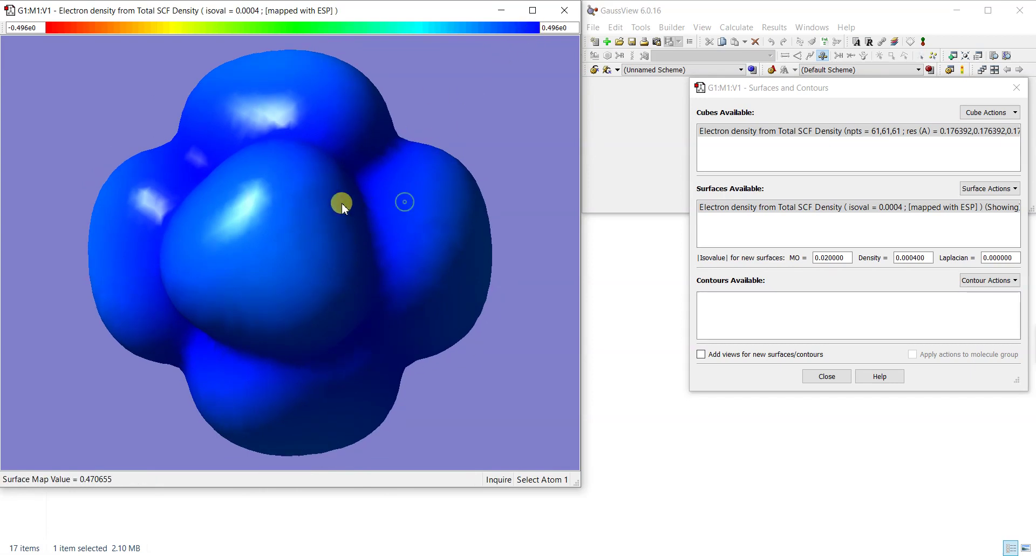
drag(284, 207, 344, 205)
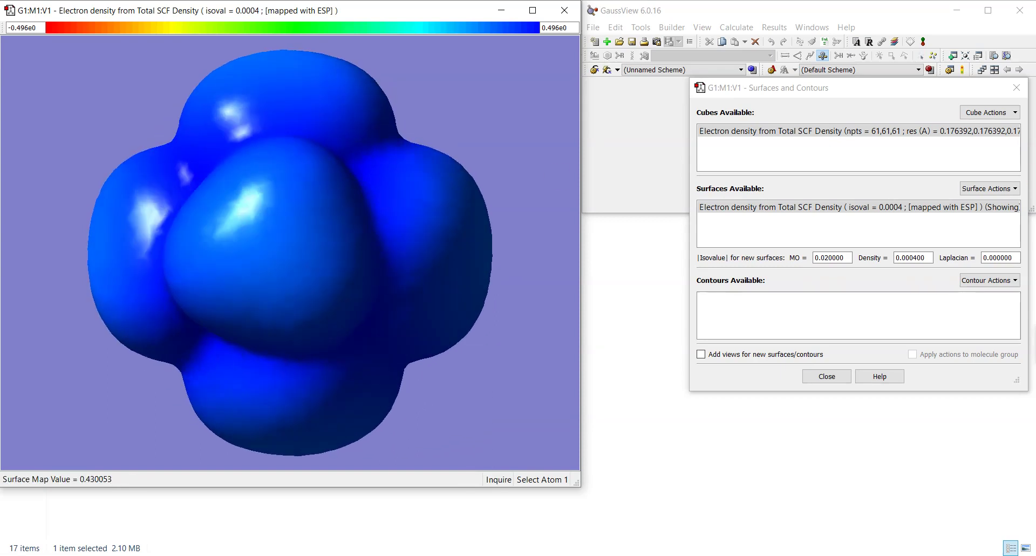